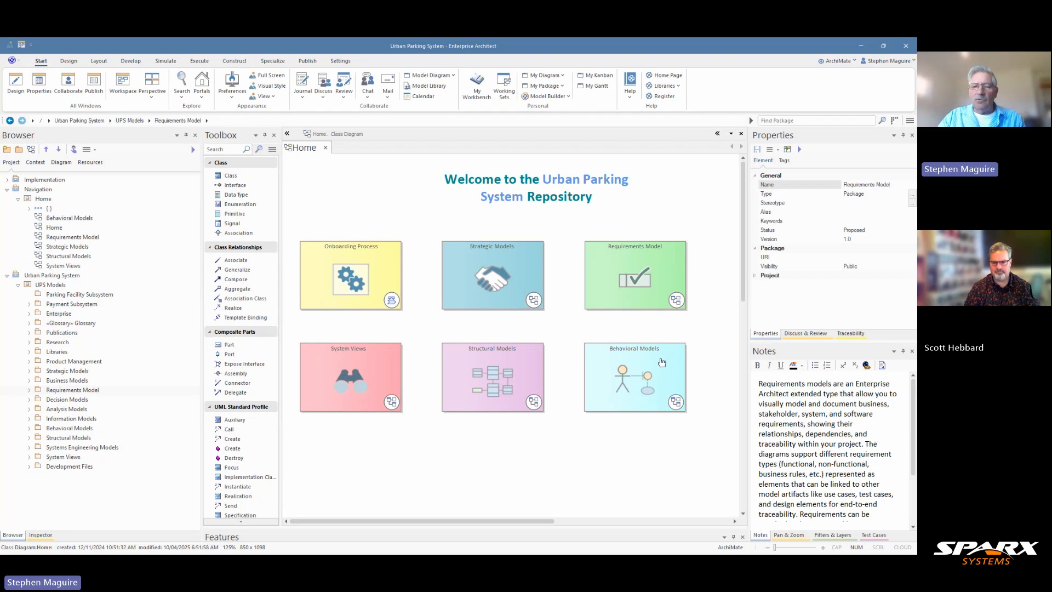
Open the Behavioral Models diagram and briefly preview the Activity Model diagram before closing the preview.
{"action": "double_click", "coordinate": [646, 393]}
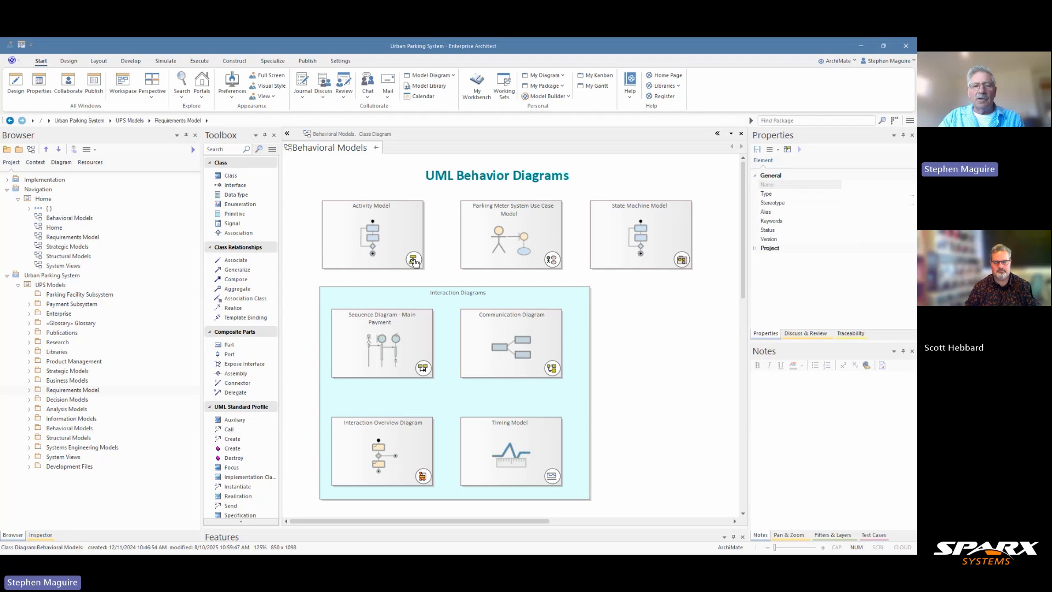
{"action": "left_click", "coordinate": [414, 264]}
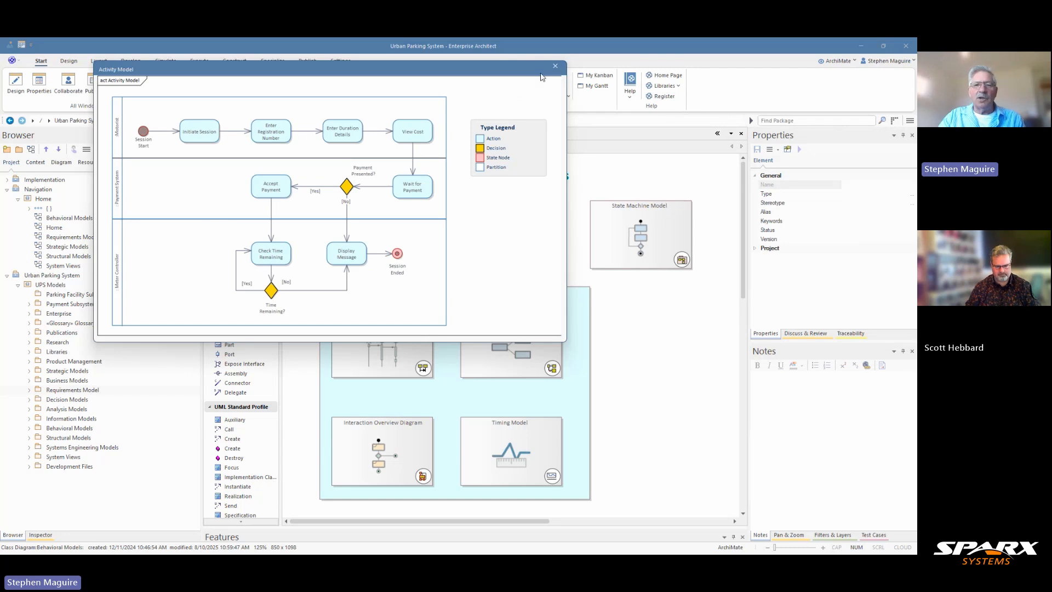
{"action": "left_click", "coordinate": [556, 68]}
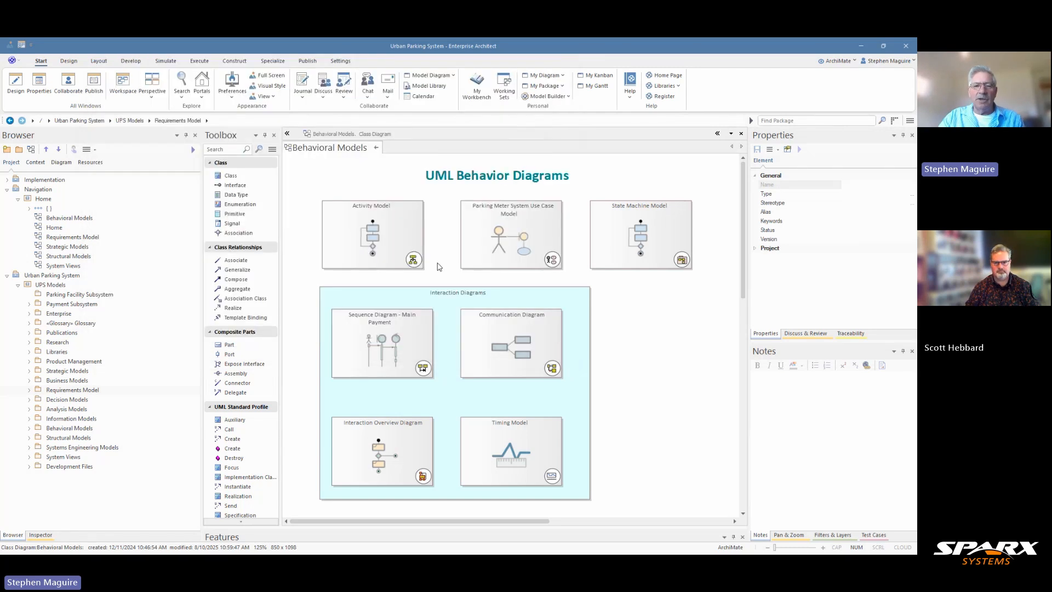
Open the Activity Model diagram and inspect Session Start, Session Ended and Initiate Session in Properties.
{"action": "double_click", "coordinate": [388, 251]}
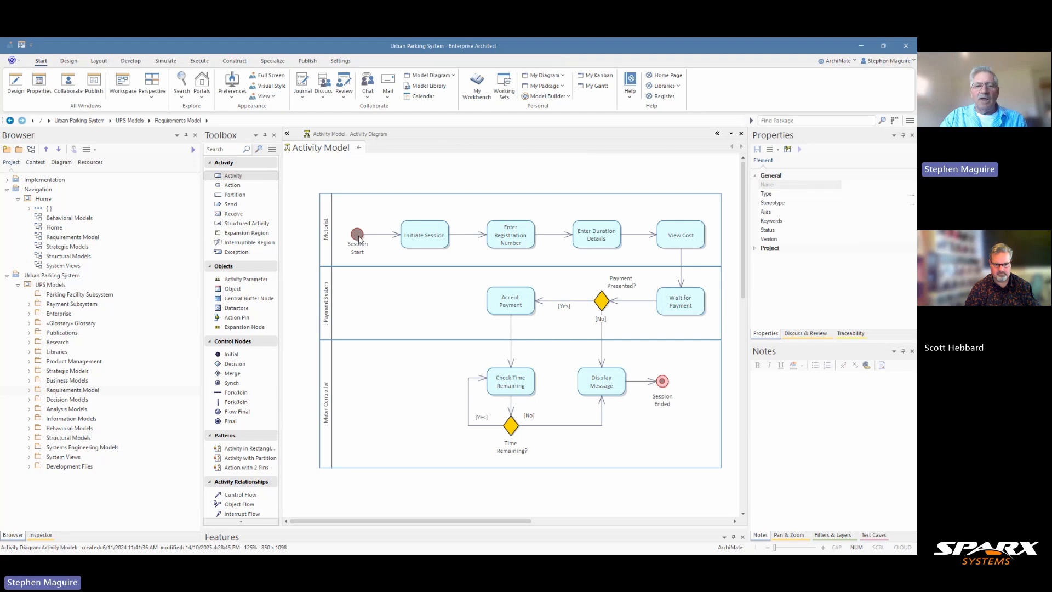
{"action": "left_click", "coordinate": [358, 237]}
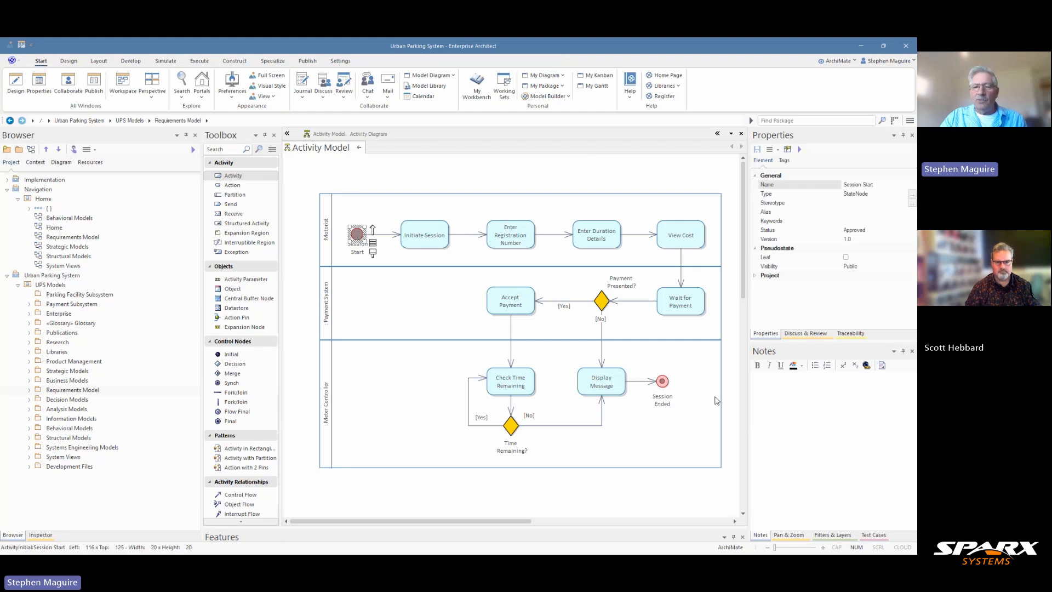
{"action": "left_click", "coordinate": [663, 382]}
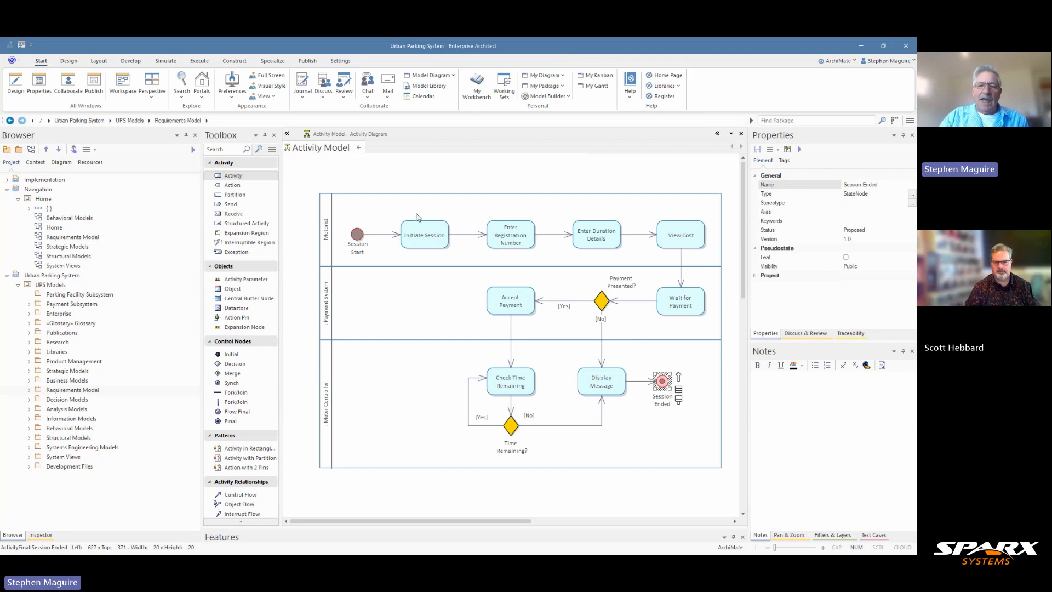
{"action": "left_click", "coordinate": [420, 234]}
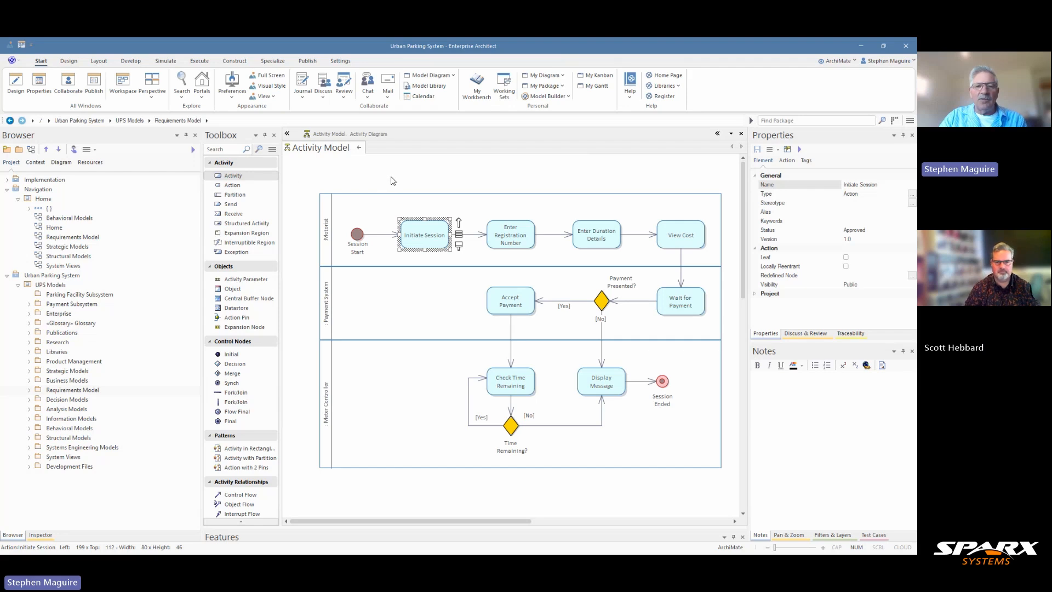
Use Find in Browser on the Activity Model diagram and scroll to its partitions and Type Legend.
{"action": "right_click", "coordinate": [391, 179]}
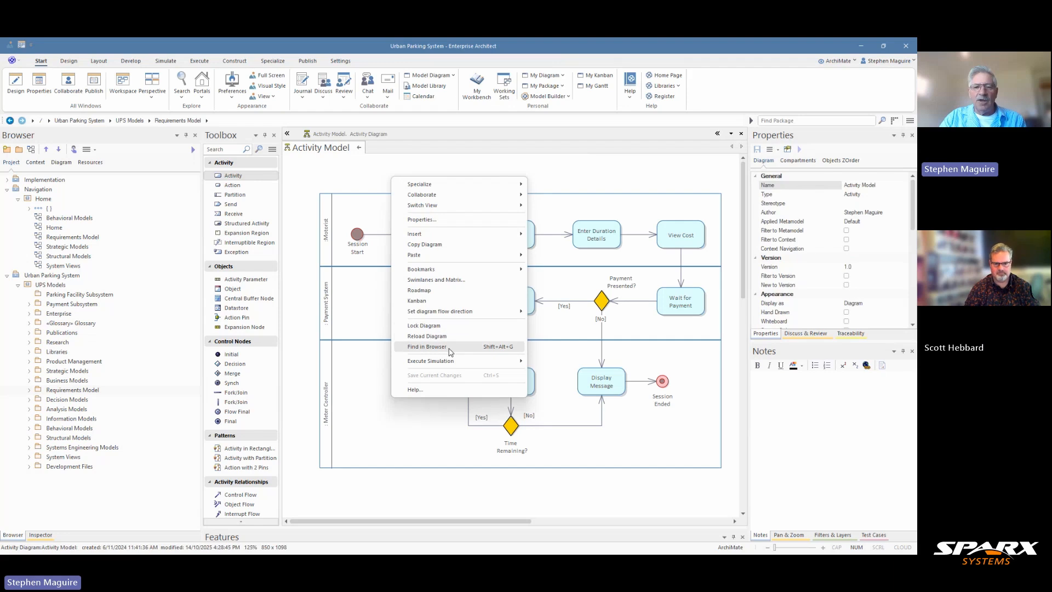
{"action": "left_click", "coordinate": [427, 347]}
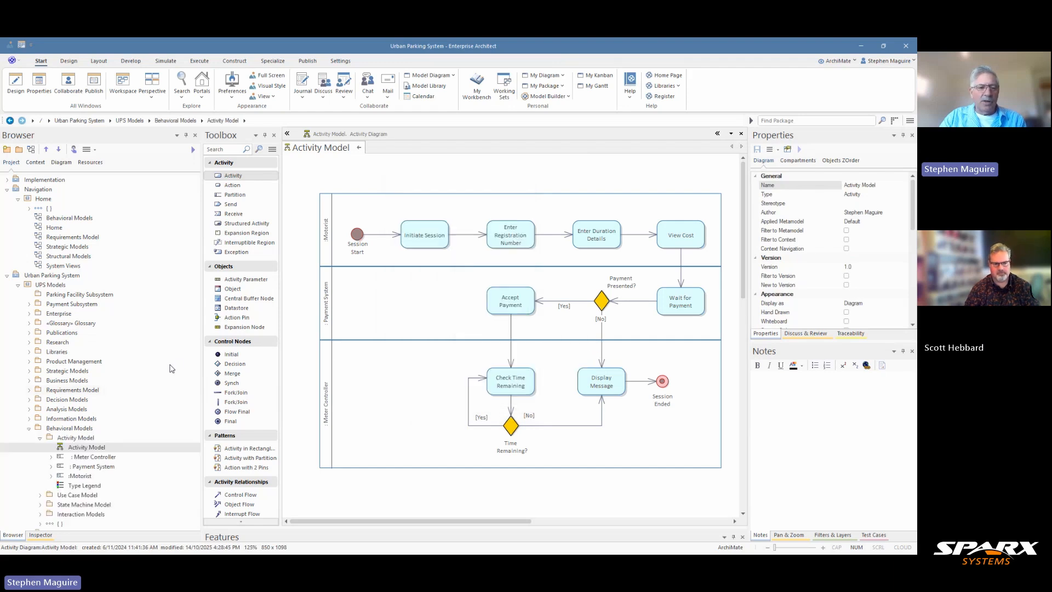
{"action": "scroll", "coordinate": [171, 368], "scroll_direction": "down", "scroll_amount": 1}
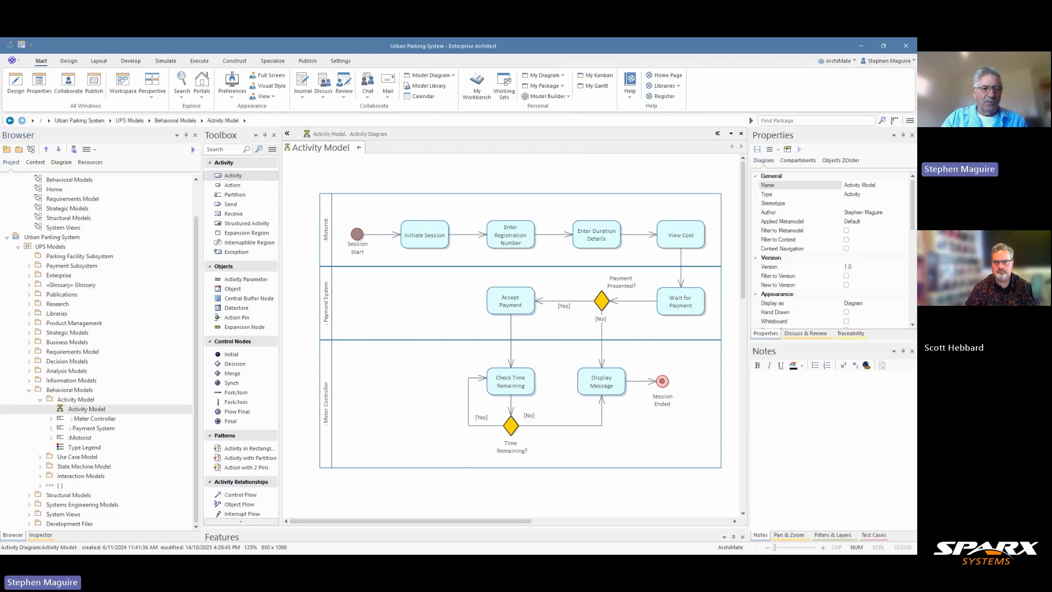
Move the :Motorist partition up two places, above : Meter Controller.
{"action": "left_click", "coordinate": [81, 437]}
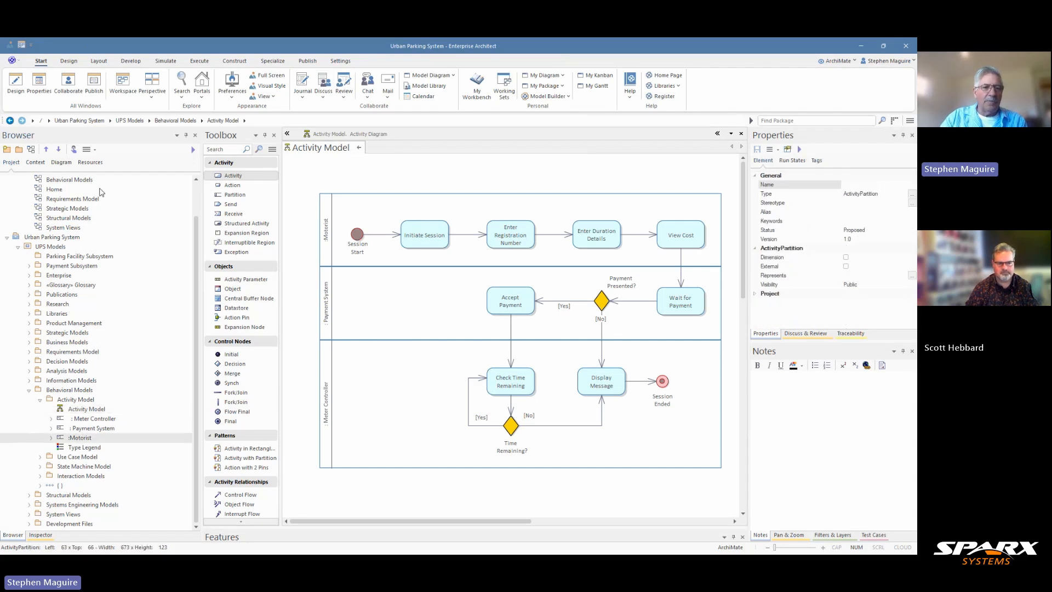
{"action": "left_click", "coordinate": [48, 152]}
{"action": "left_click", "coordinate": [49, 152]}
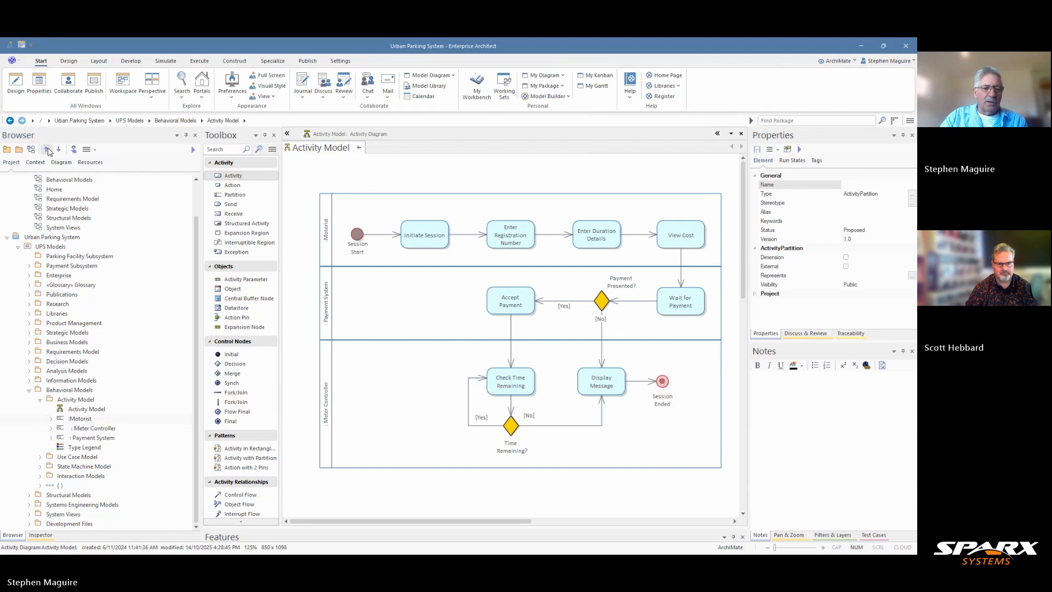
Reorder :Motorist's actions: Initiate Session up twice to lead, View Cost above Session Start.
{"action": "left_click", "coordinate": [51, 419]}
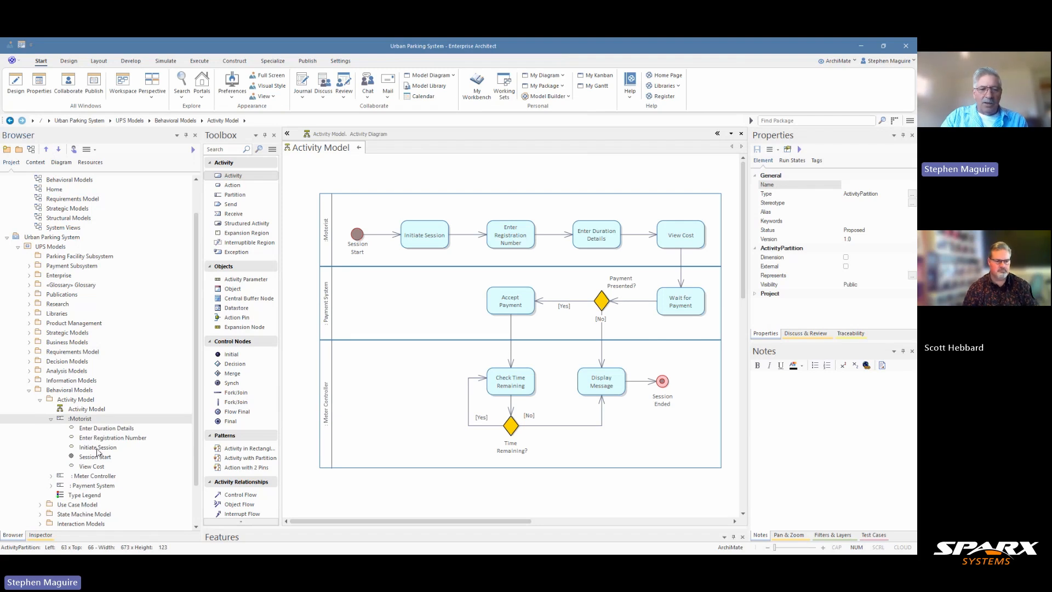
{"action": "left_click", "coordinate": [97, 430]}
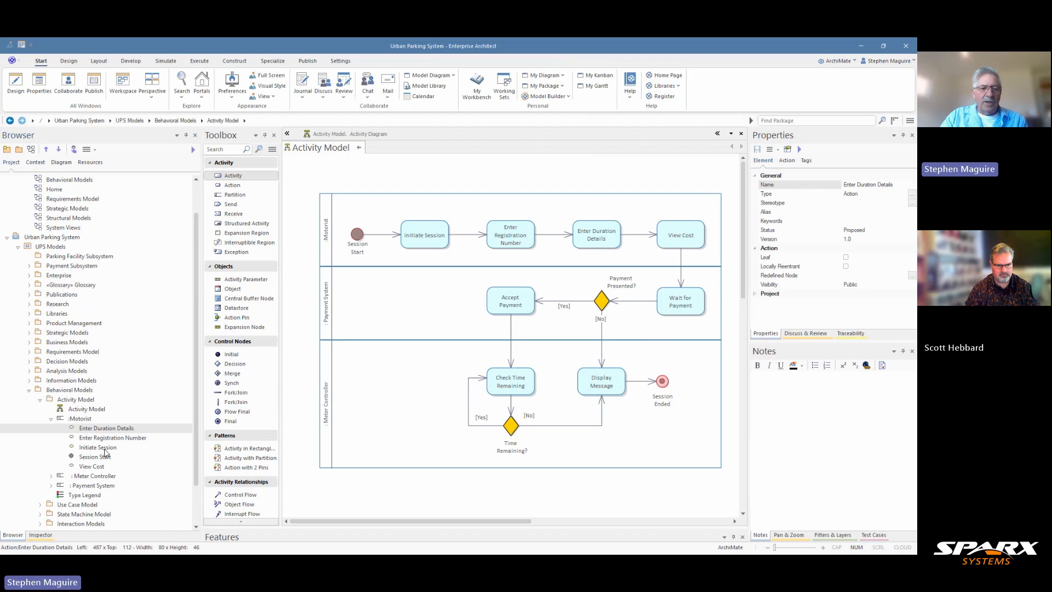
{"action": "left_click", "coordinate": [98, 447]}
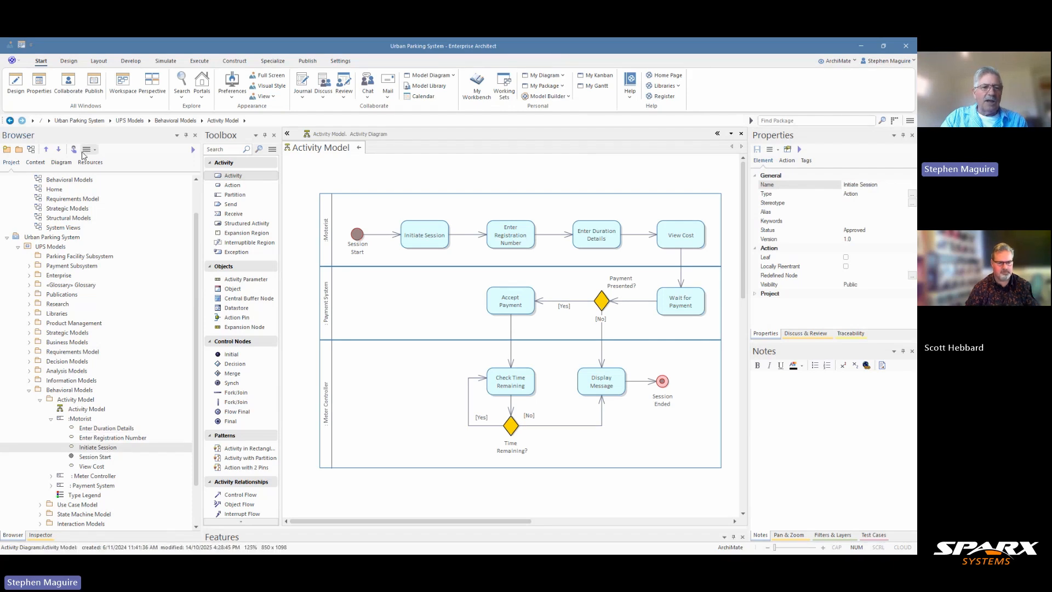
{"action": "left_click", "coordinate": [47, 150]}
{"action": "left_click", "coordinate": [47, 150]}
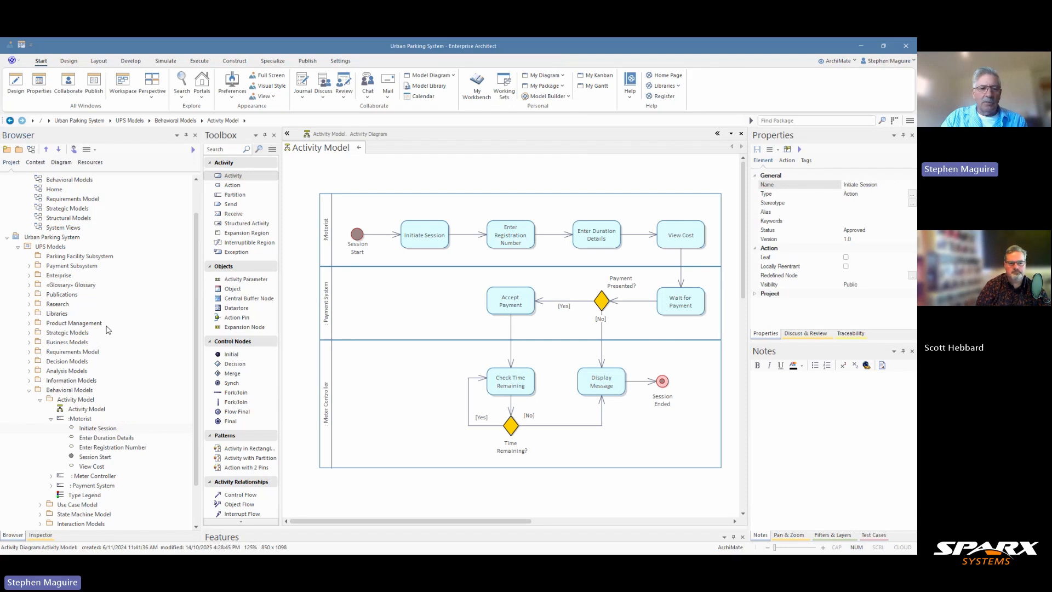
{"action": "left_click", "coordinate": [100, 466]}
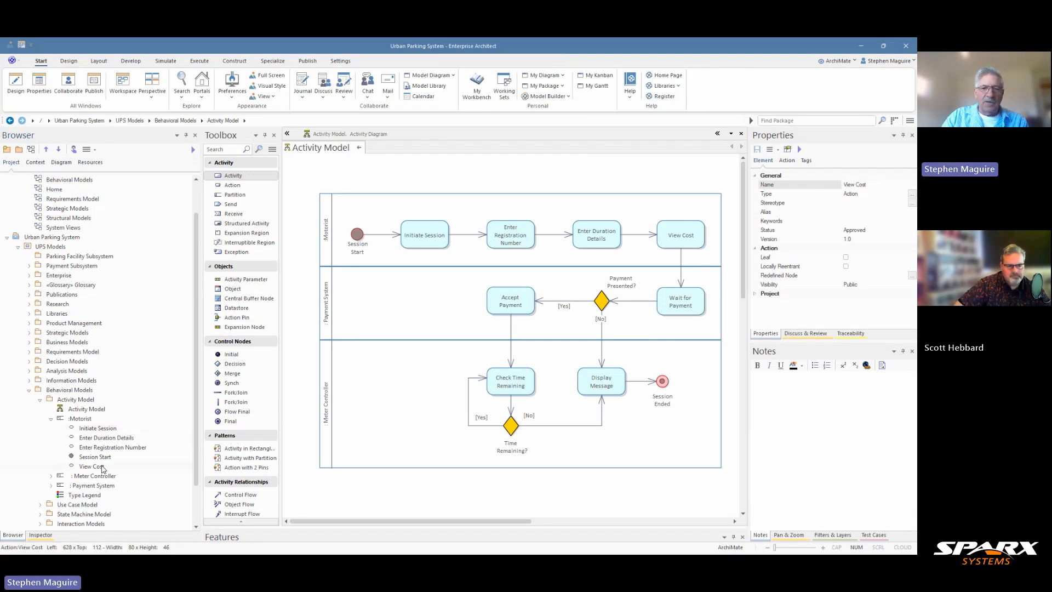
{"action": "left_click", "coordinate": [47, 151]}
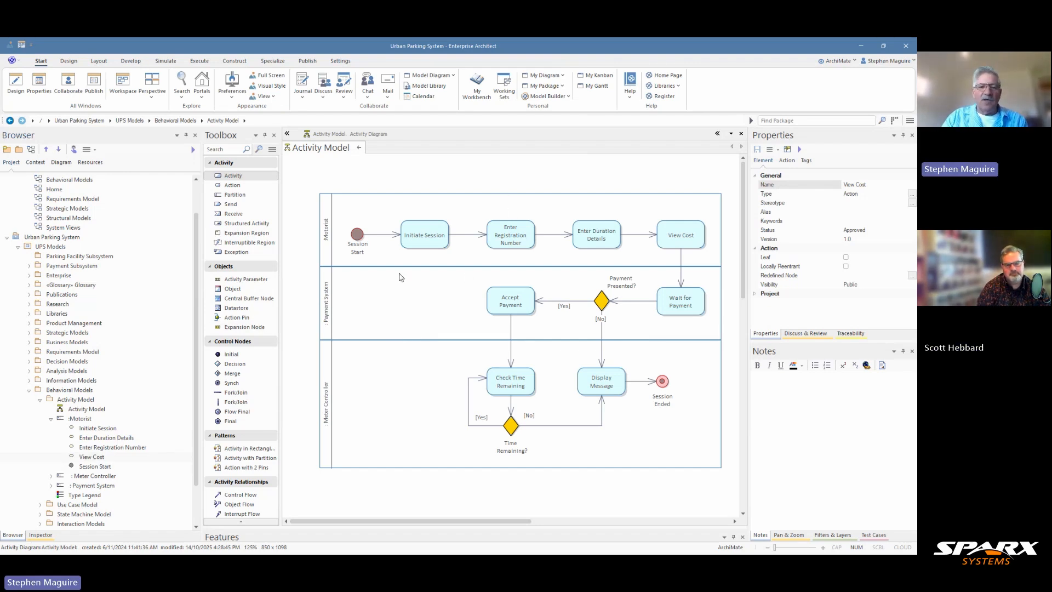
Switch the perspective to UML > Behavioral, bringing up the Builder Page.
{"action": "left_click", "coordinate": [856, 62]}
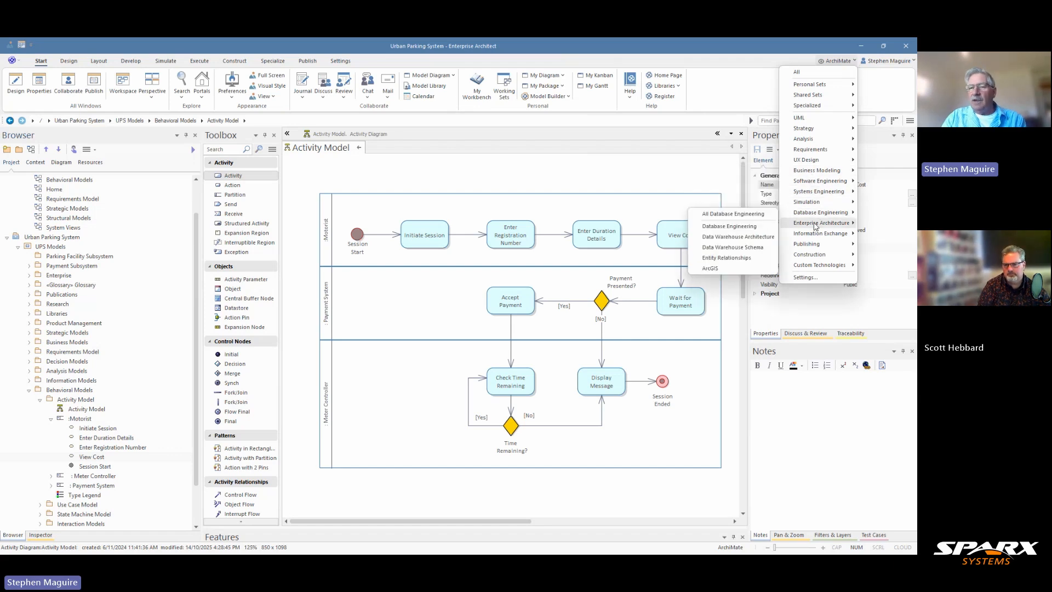
{"action": "mouse_move", "coordinate": [816, 223]}
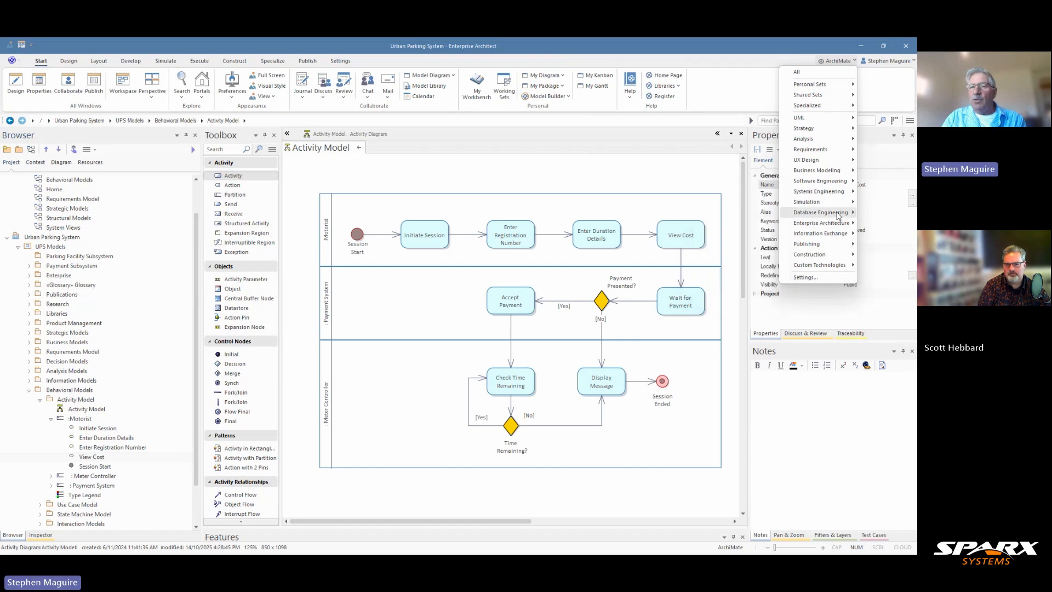
{"action": "mouse_move", "coordinate": [820, 124]}
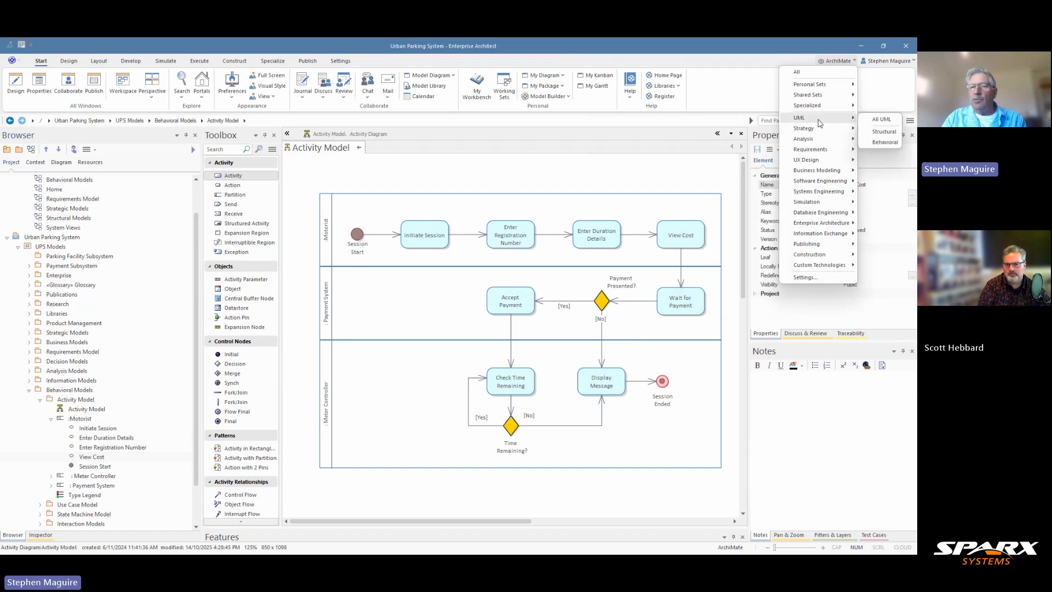
{"action": "left_click", "coordinate": [878, 144]}
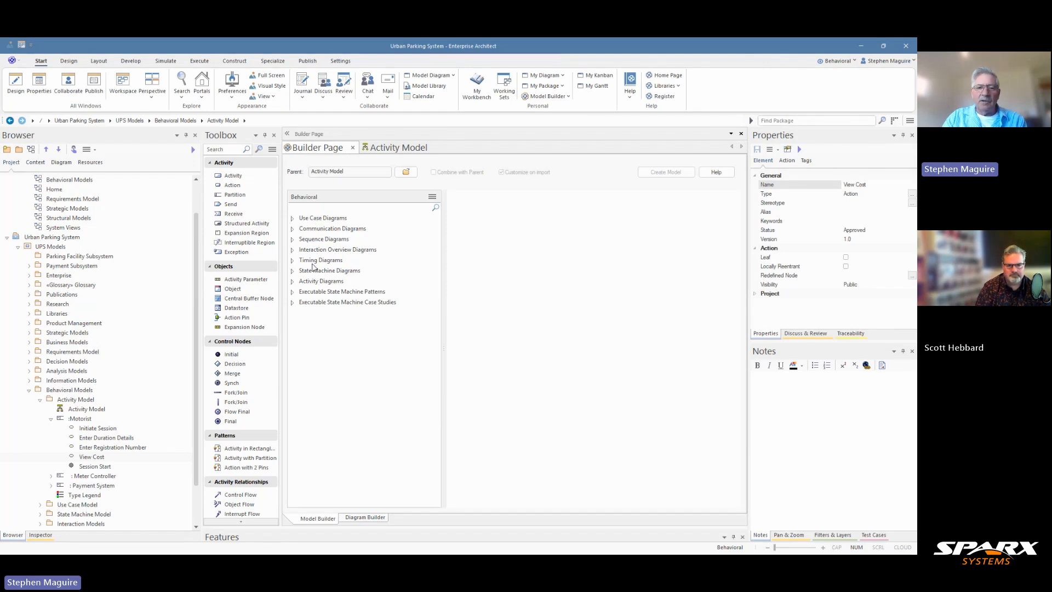
Browse the Activity Diagrams patterns and settle on Basic Activity Diagram with Datastore's description.
{"action": "left_click", "coordinate": [292, 282]}
{"action": "left_click", "coordinate": [348, 293]}
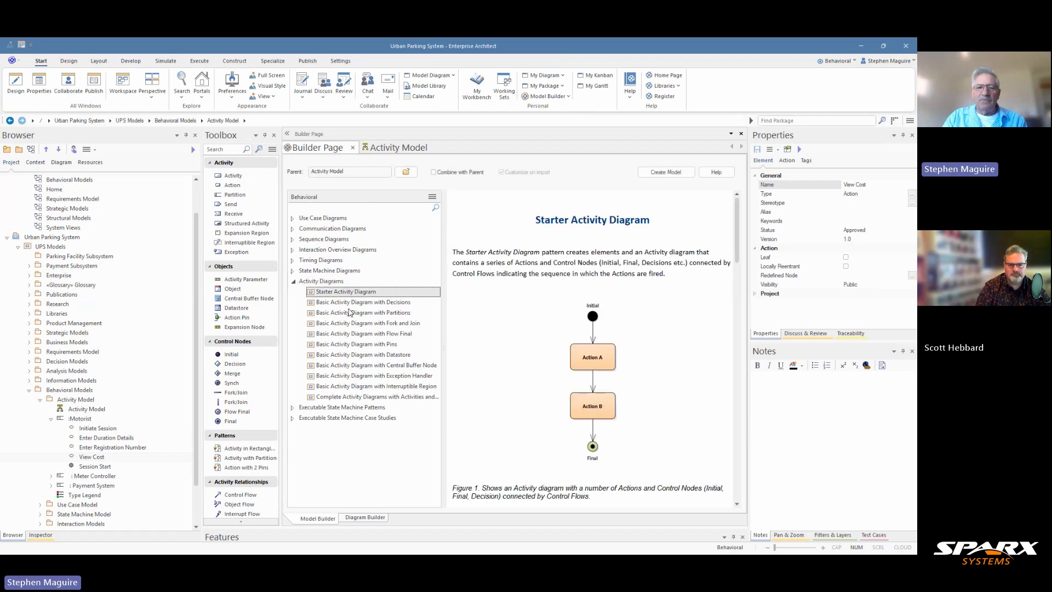
{"action": "left_click", "coordinate": [350, 302]}
{"action": "left_click", "coordinate": [345, 314]}
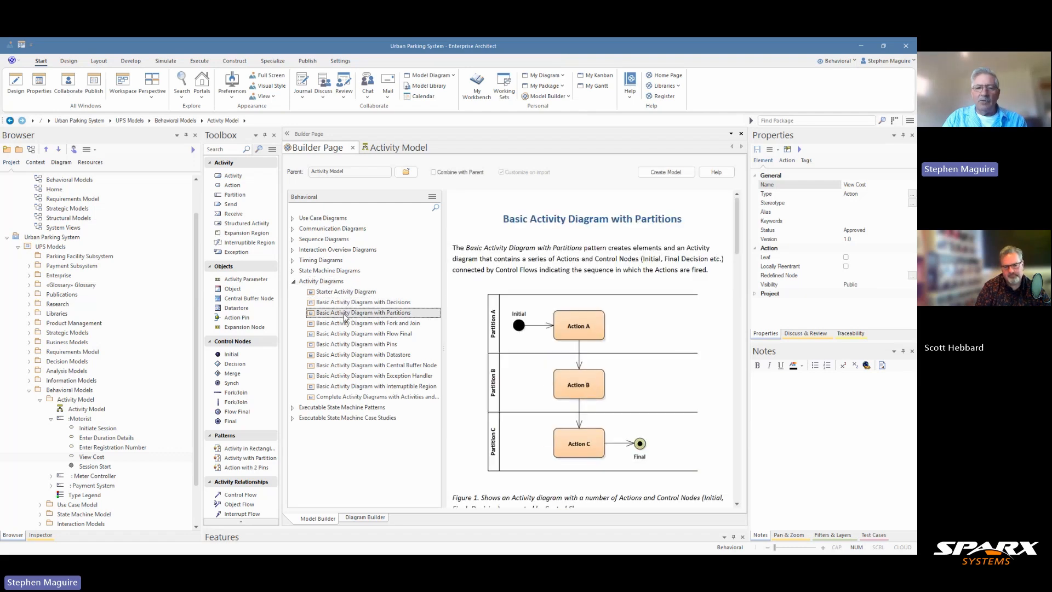
{"action": "left_click", "coordinate": [351, 302]}
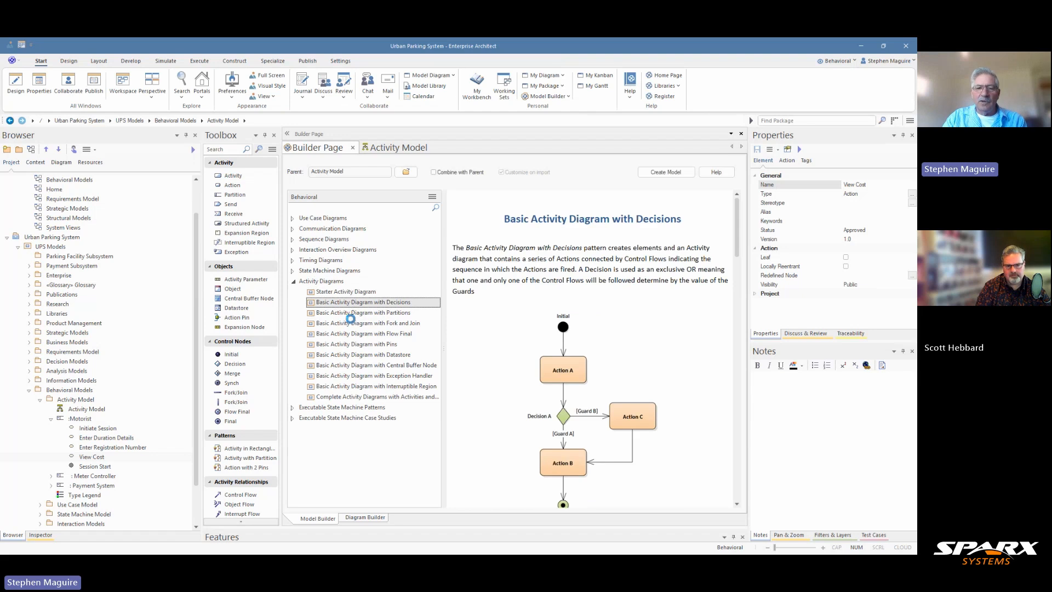
{"action": "left_click", "coordinate": [348, 322]}
{"action": "left_click", "coordinate": [354, 334]}
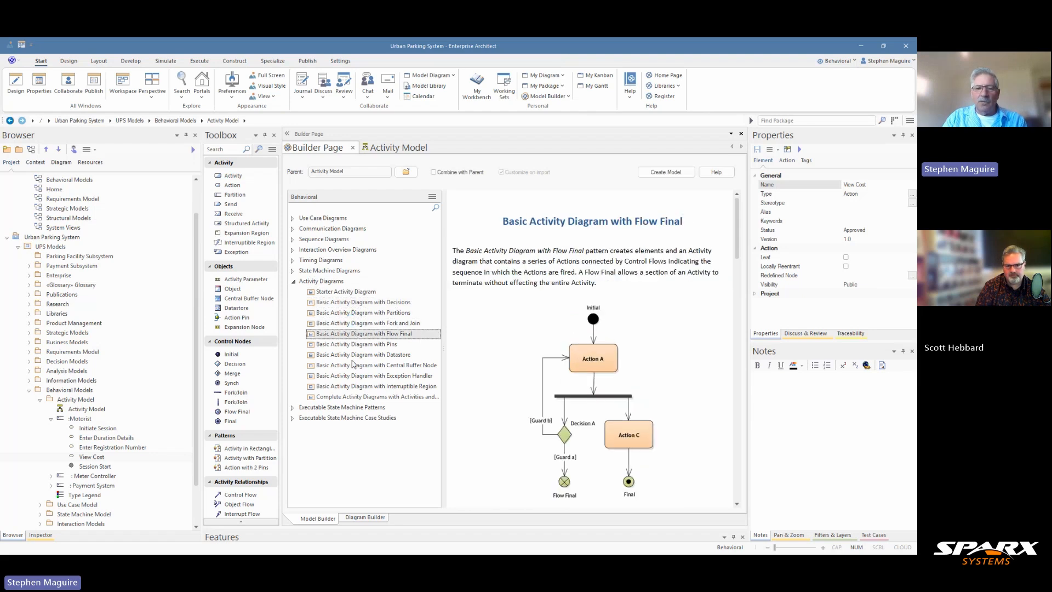
{"action": "left_click", "coordinate": [373, 365]}
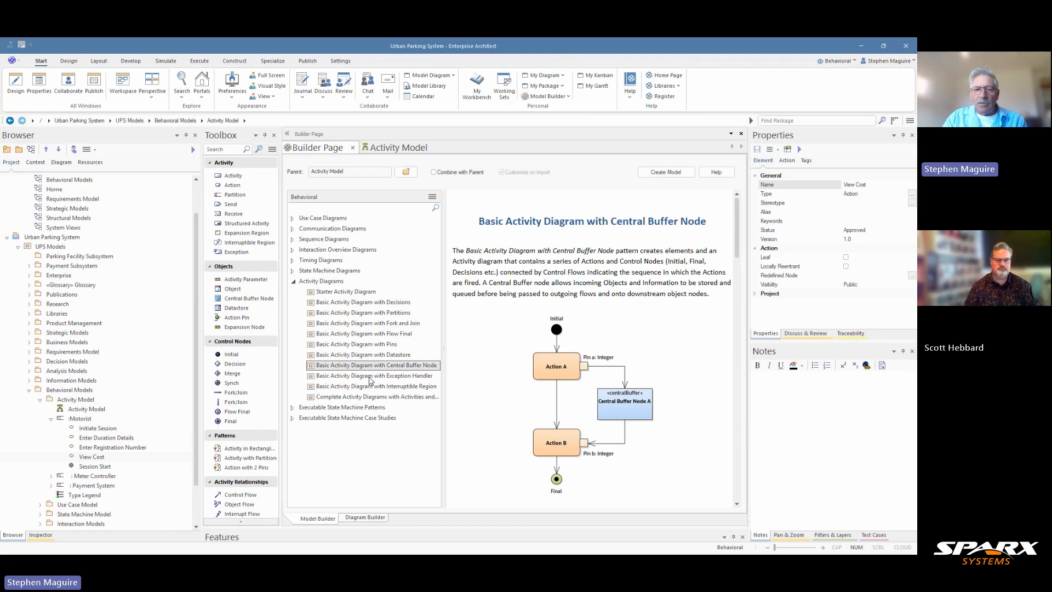
{"action": "key", "text": "Down"}
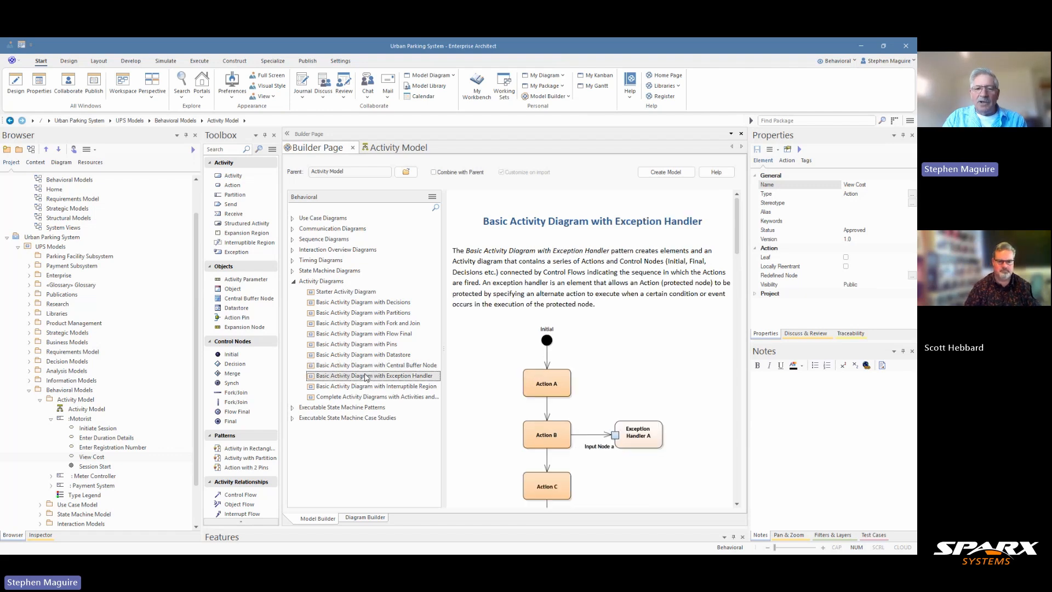
{"action": "key", "text": "Down"}
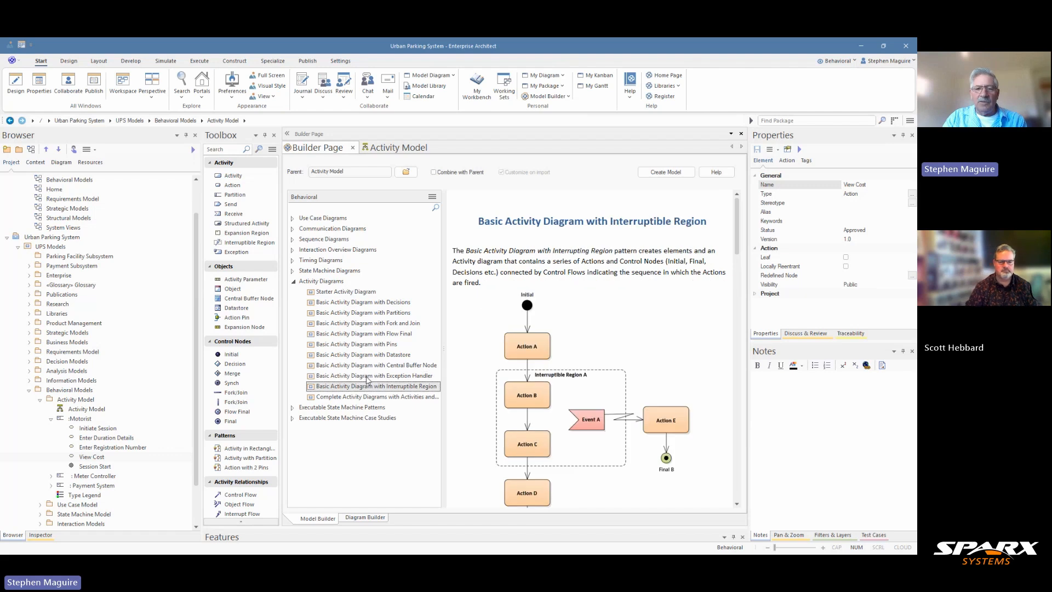
{"action": "left_click", "coordinate": [382, 356]}
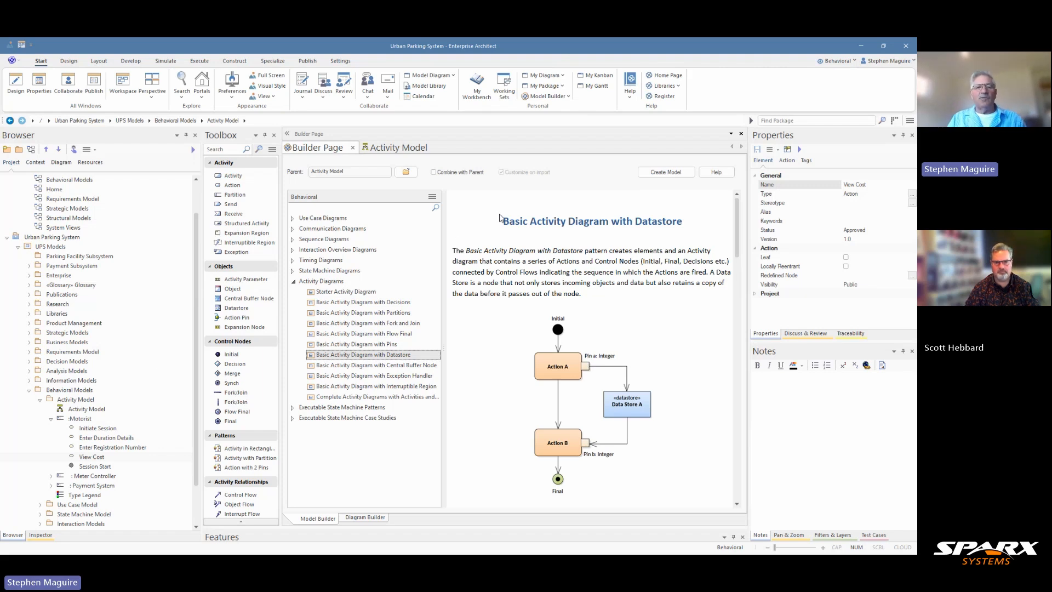
Back on the Activity Model, pan right and place the Type Legend at the canvas's lower right.
{"action": "left_click", "coordinate": [353, 149]}
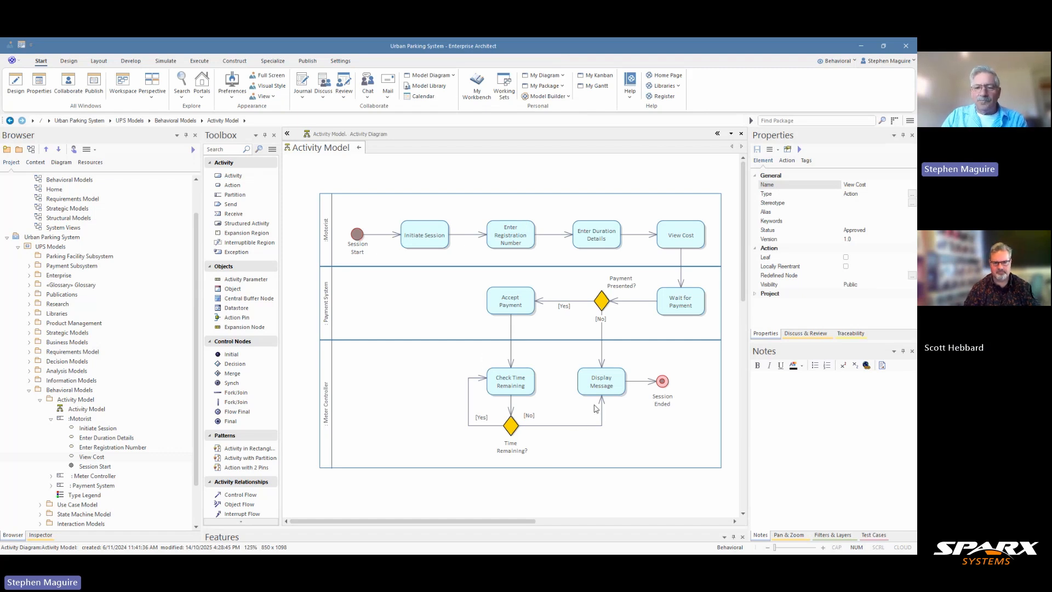
{"action": "left_click_drag", "start_coordinate": [515, 520], "coordinate": [595, 527]}
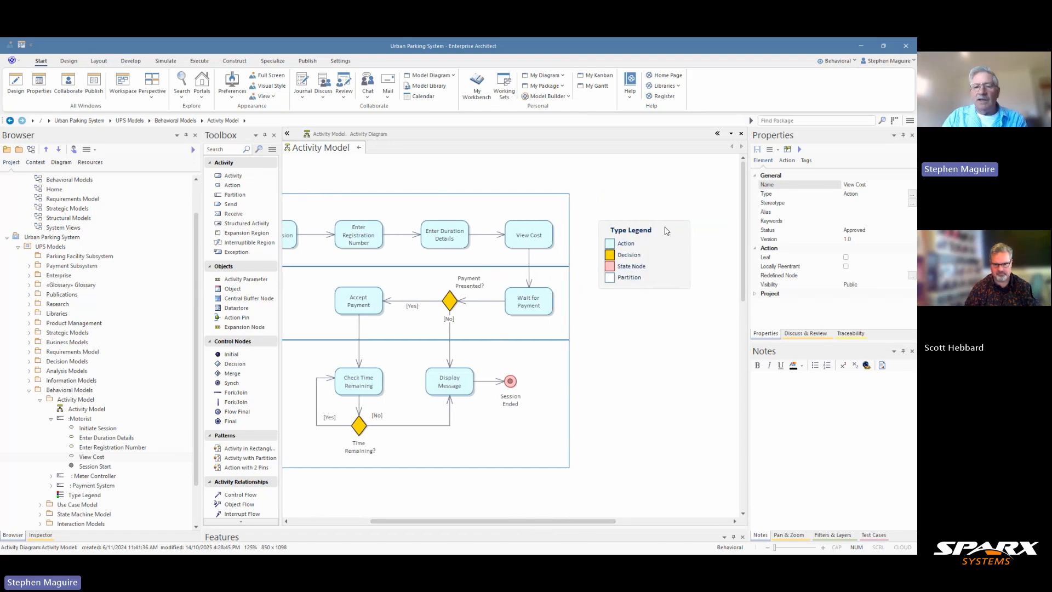
{"action": "mouse_move", "coordinate": [667, 230]}
{"action": "left_mouse_down"}
{"action": "mouse_move", "coordinate": [697, 335]}
{"action": "mouse_move", "coordinate": [680, 482]}
{"action": "left_mouse_up"}
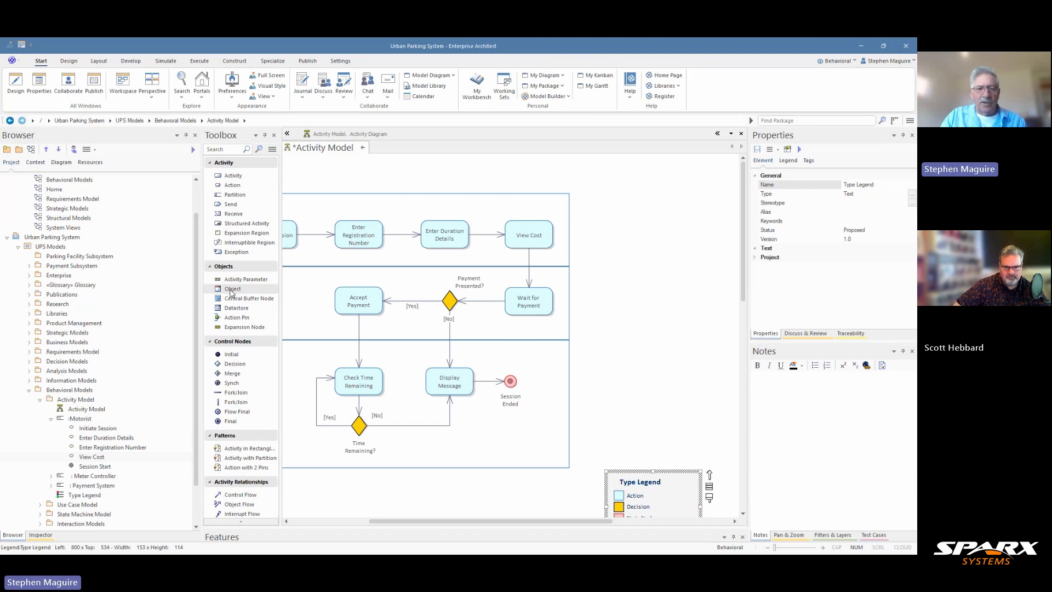
Drop a trial Object1 element onto the Activity Model diagram from the Toolbox.
{"action": "left_click_drag", "start_coordinate": [231, 293], "coordinate": [636, 302]}
{"action": "left_click", "coordinate": [635, 273]}
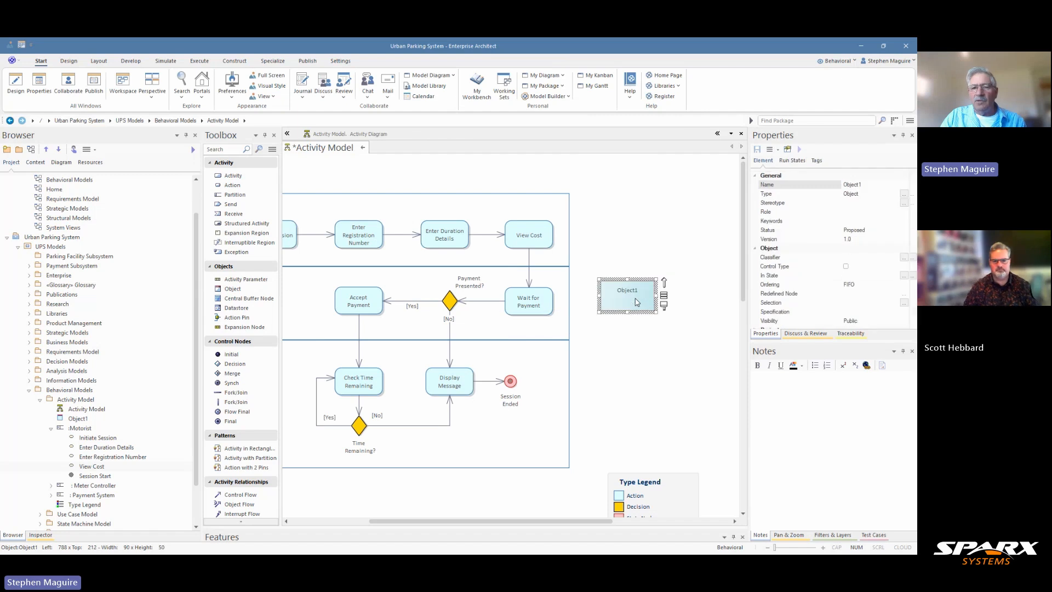
{"action": "left_click", "coordinate": [647, 340]}
{"action": "left_click", "coordinate": [639, 303]}
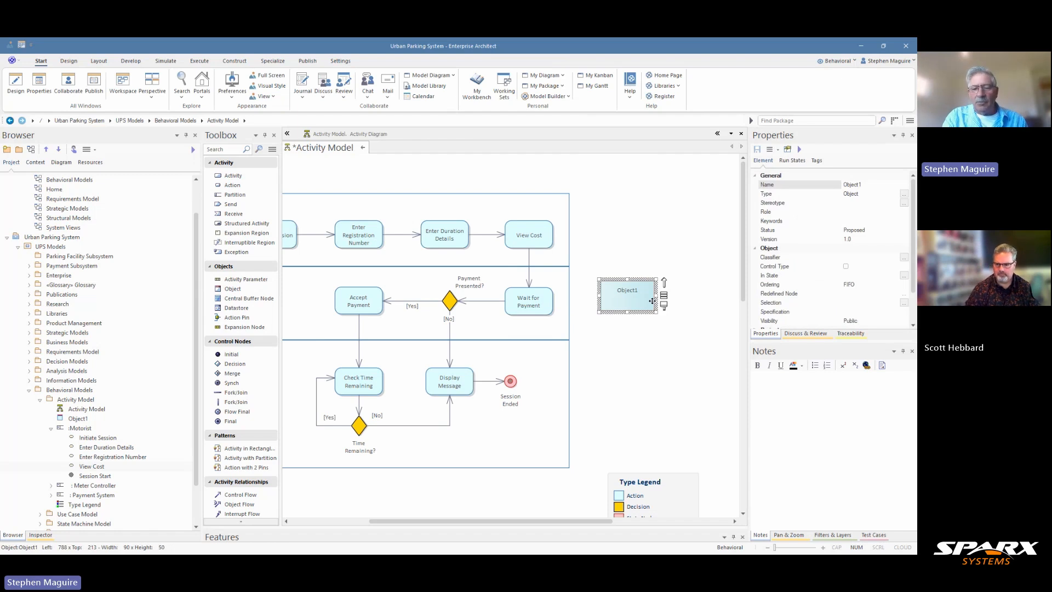
Delete Object1 from the model with Ctrl+Delete, confirm, and save the diagram.
{"action": "key", "text": "ctrl+Delete"}
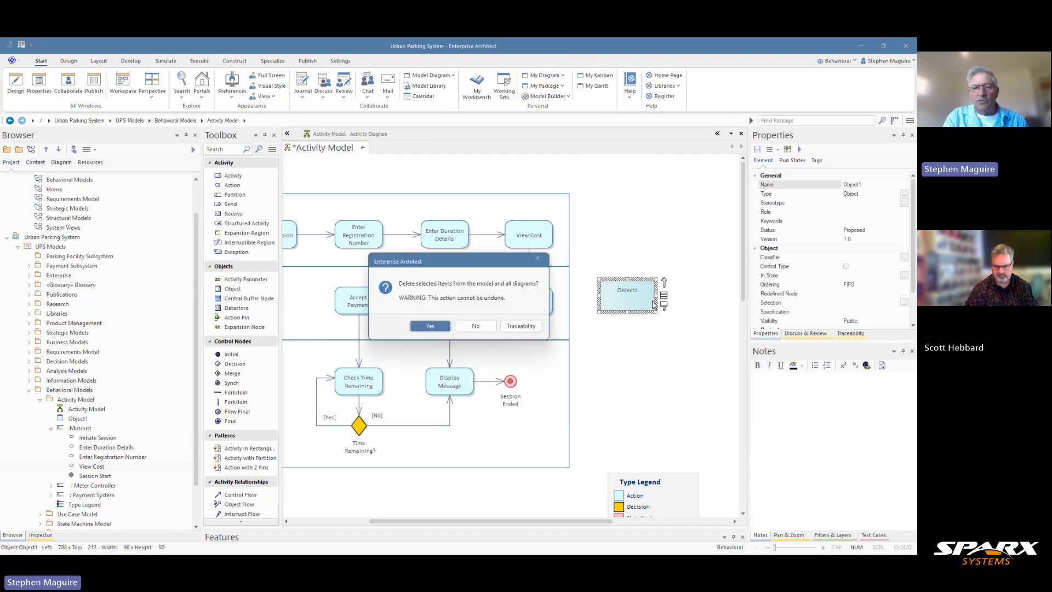
{"action": "left_click", "coordinate": [439, 329]}
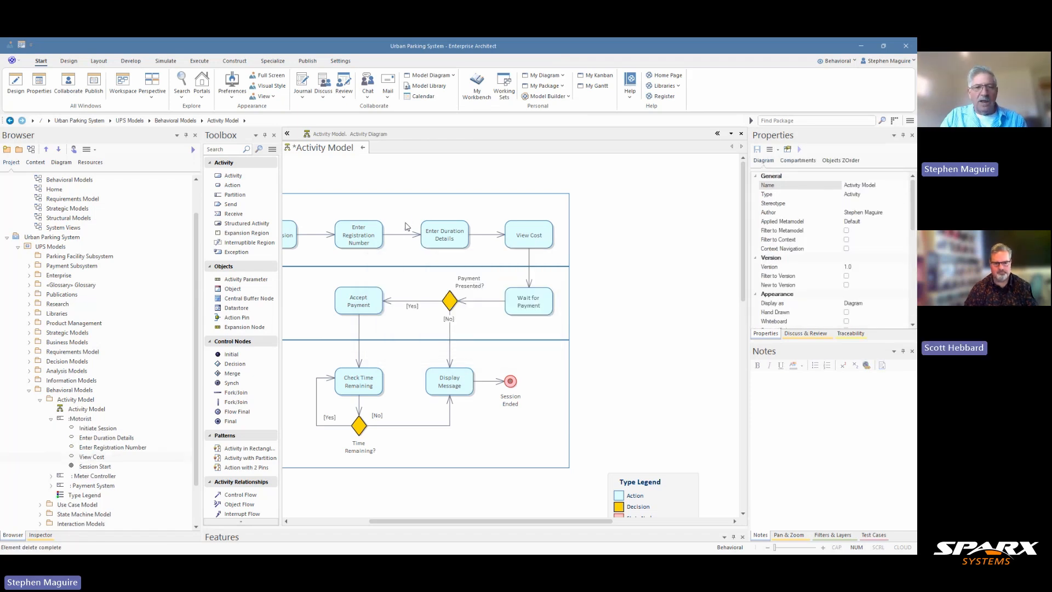
{"action": "key", "text": "ctrl+s"}
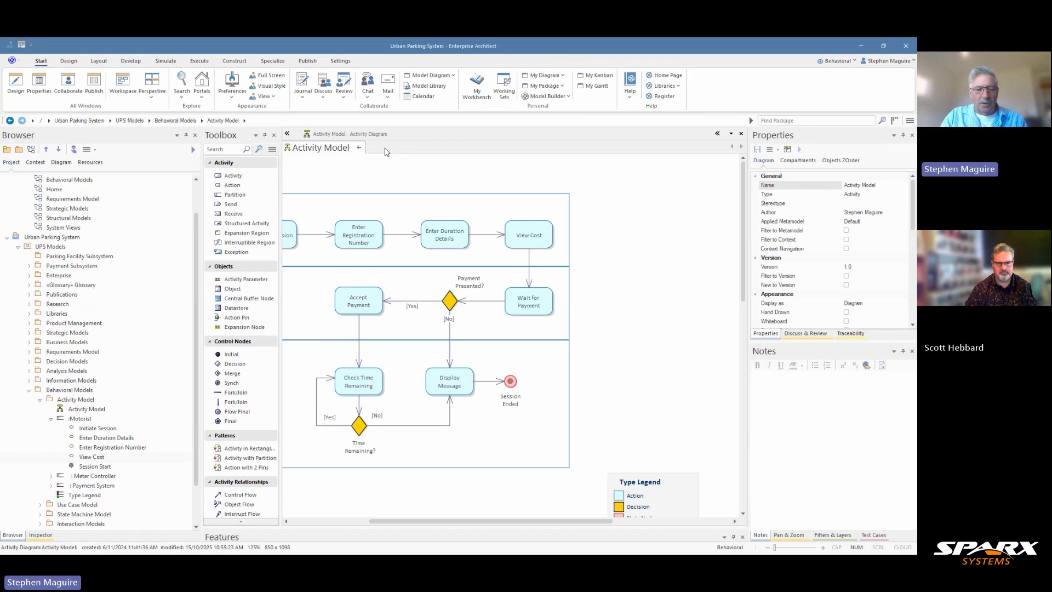
Run a Find in Project search for 'Debit Card'.
{"action": "key", "text": "ctrl+f"}
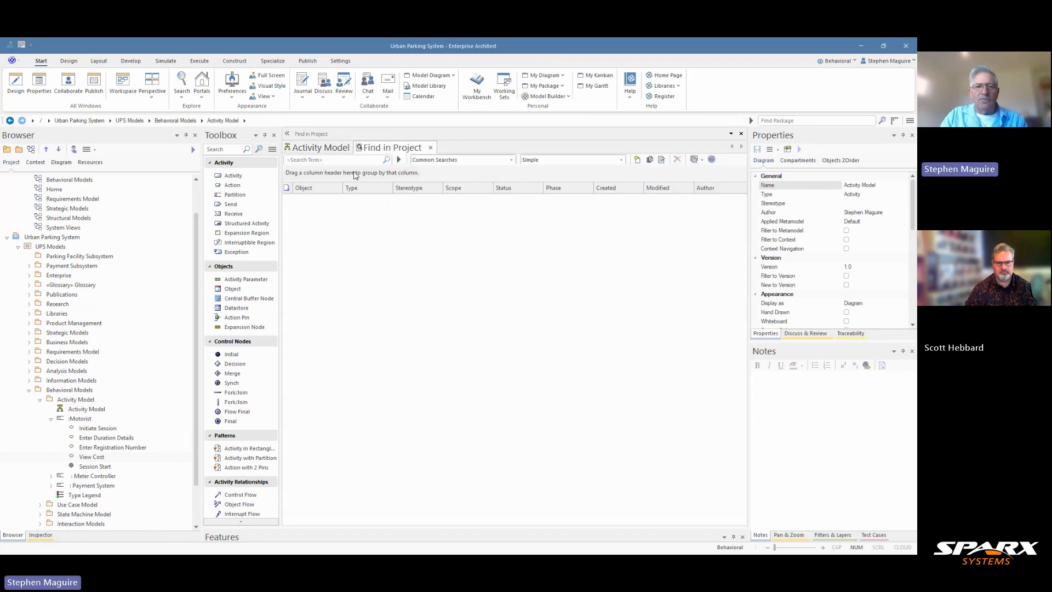
{"action": "left_click", "coordinate": [330, 160]}
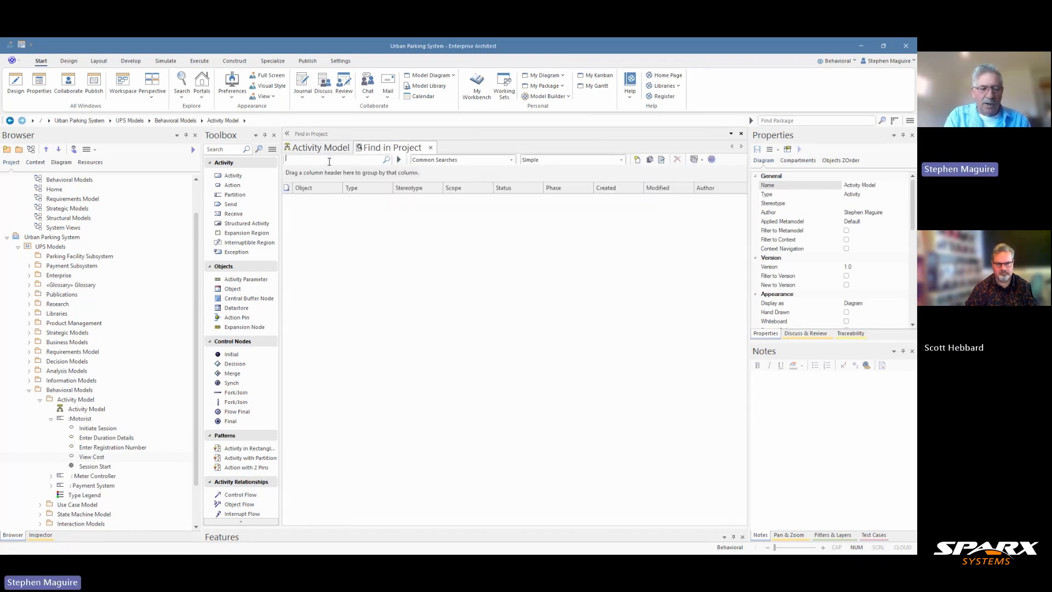
{"action": "type", "text": "Debit Card"}
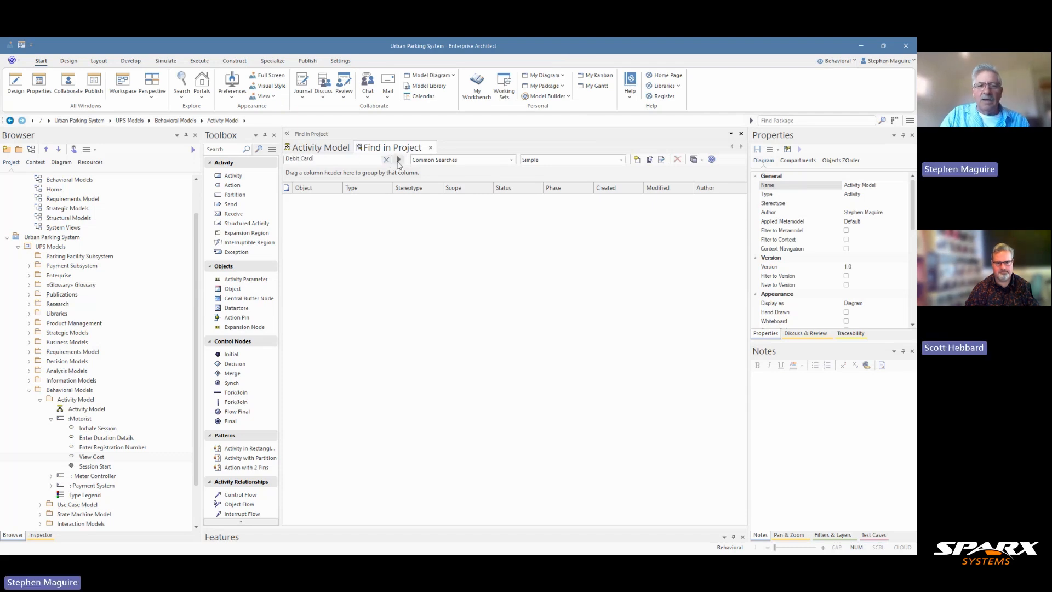
{"action": "left_click", "coordinate": [399, 159]}
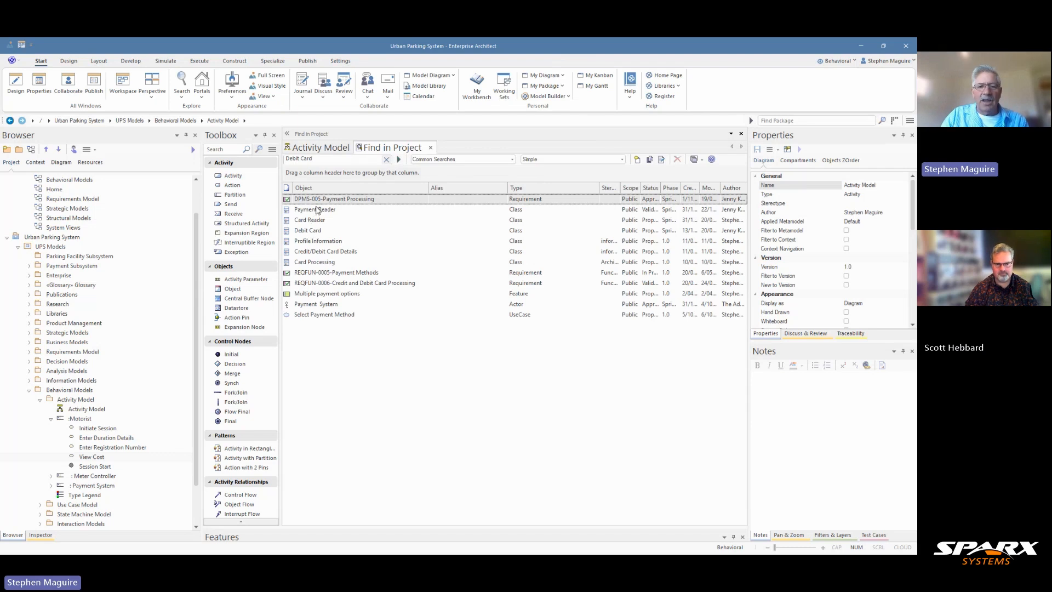
Review the Debit Card and Card Processing results, then bring up the Debit Card result's actions.
{"action": "left_click", "coordinate": [314, 232]}
{"action": "left_click", "coordinate": [315, 264]}
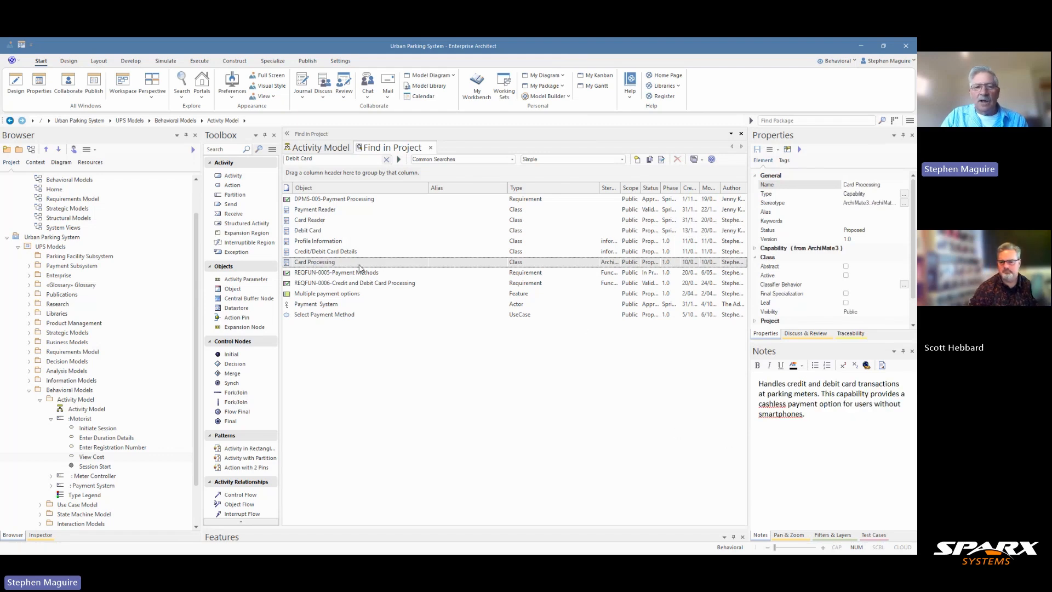
{"action": "left_click", "coordinate": [310, 231]}
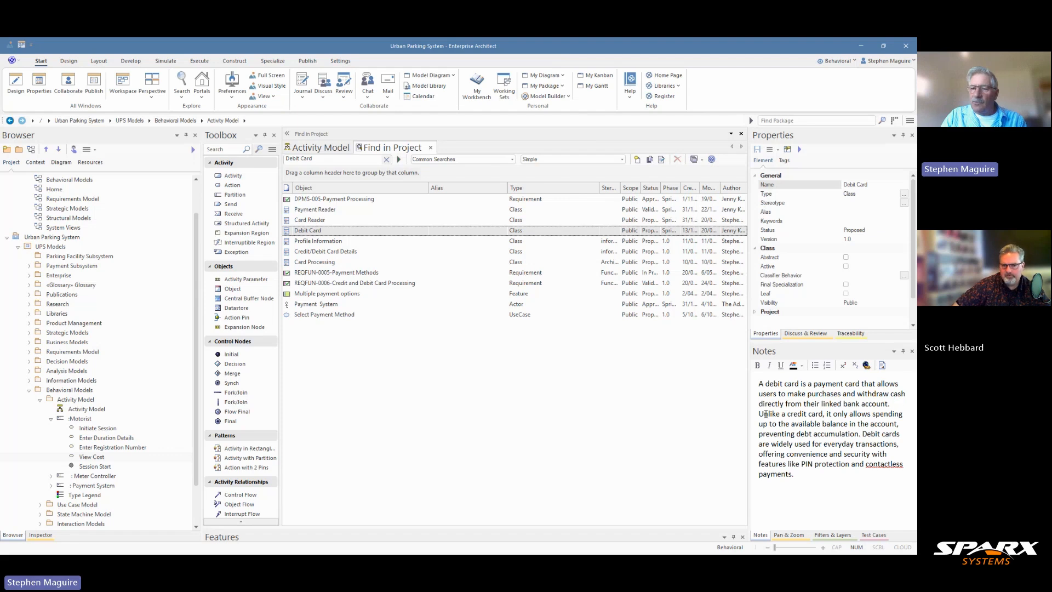
{"action": "right_click", "coordinate": [318, 234]}
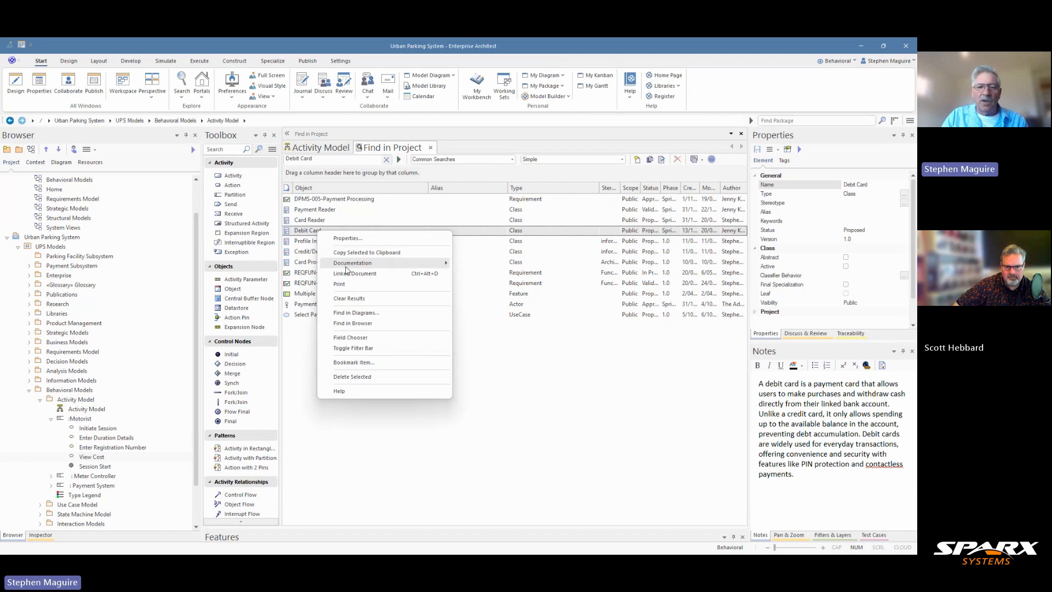
Use Find in Diagrams to open the Class Model and pan to the Debit Card class under Card Reader.
{"action": "left_click", "coordinate": [374, 316]}
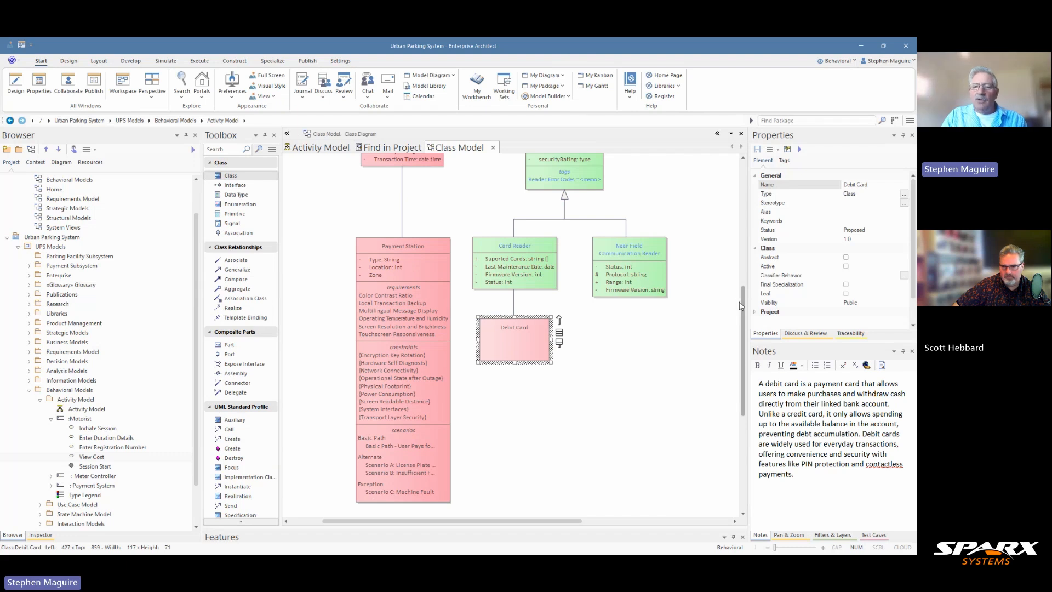
{"action": "left_click_drag", "start_coordinate": [744, 305], "coordinate": [738, 248]}
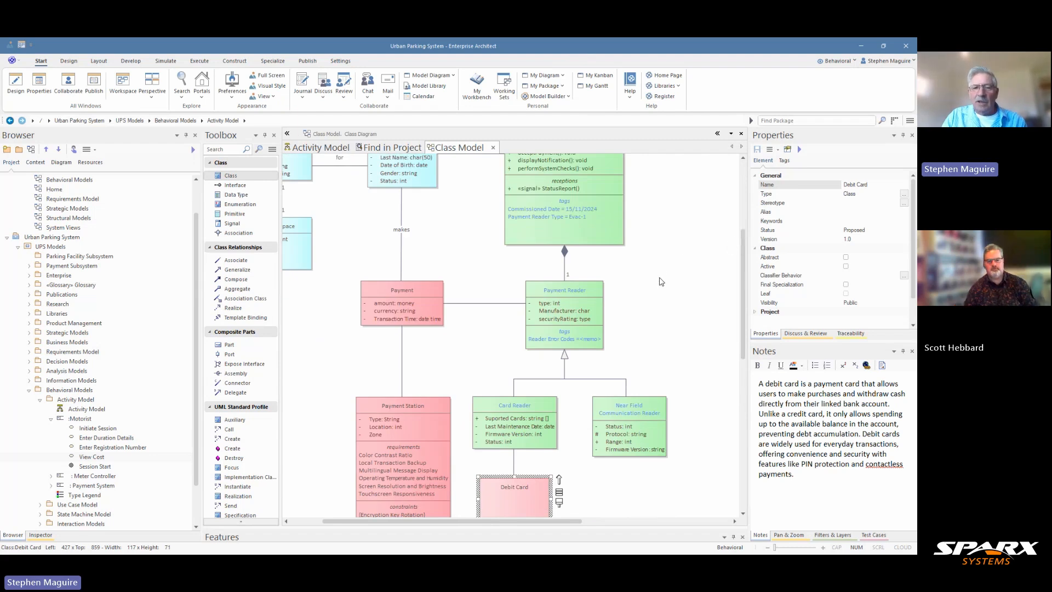
{"action": "scroll", "coordinate": [661, 269], "scroll_direction": "up", "scroll_amount": 3}
{"action": "scroll", "coordinate": [662, 269], "scroll_direction": "up", "scroll_amount": 3}
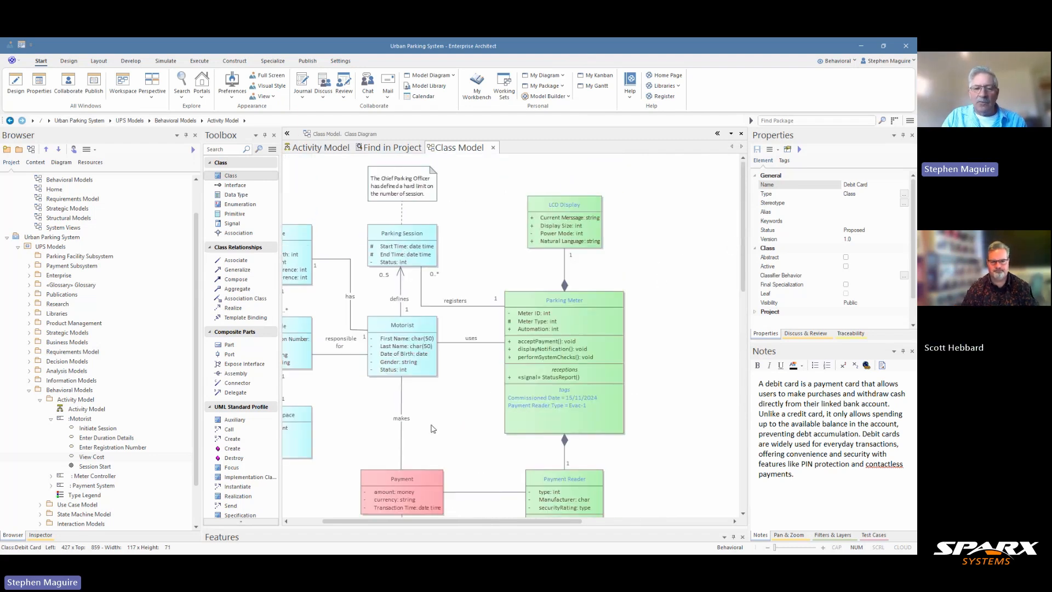
{"action": "left_click_drag", "start_coordinate": [458, 518], "coordinate": [436, 513]}
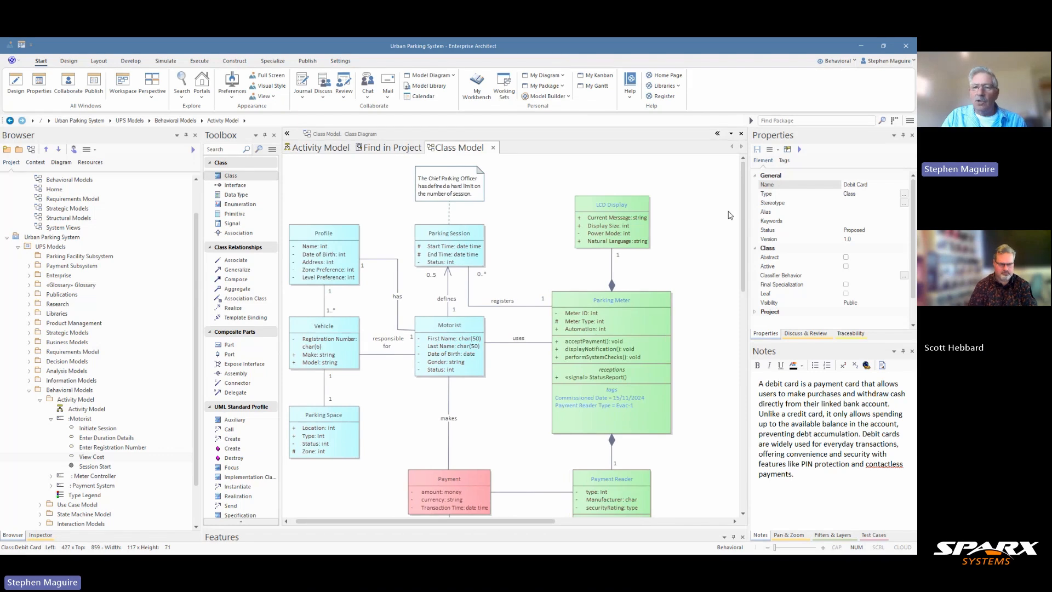
{"action": "left_click_drag", "start_coordinate": [741, 207], "coordinate": [742, 314]}
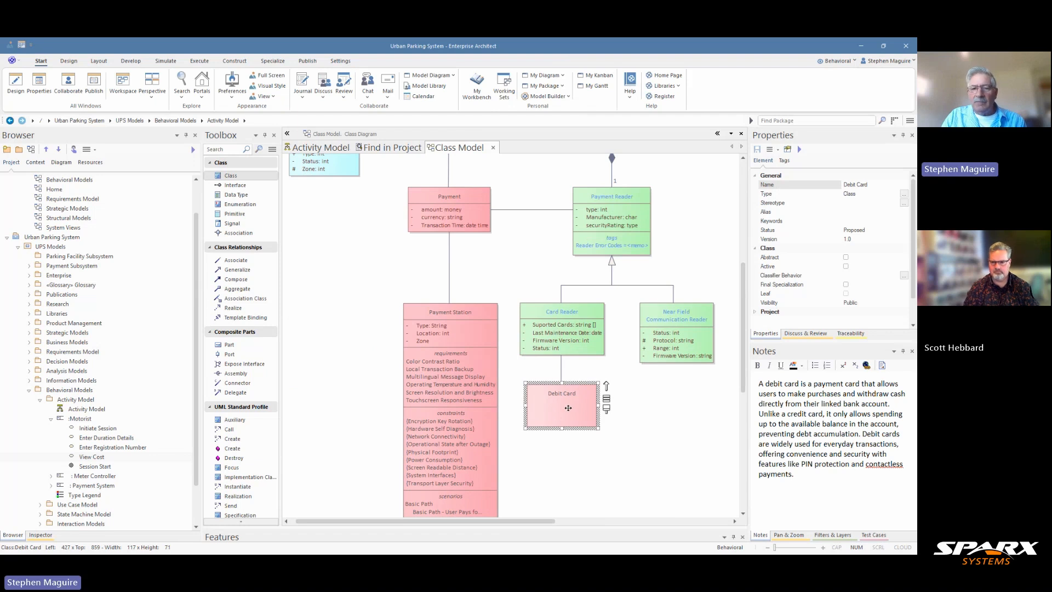
Locate the Debit Card class in the Project Browser under Structural Models > Class Model.
{"action": "left_click", "coordinate": [642, 410]}
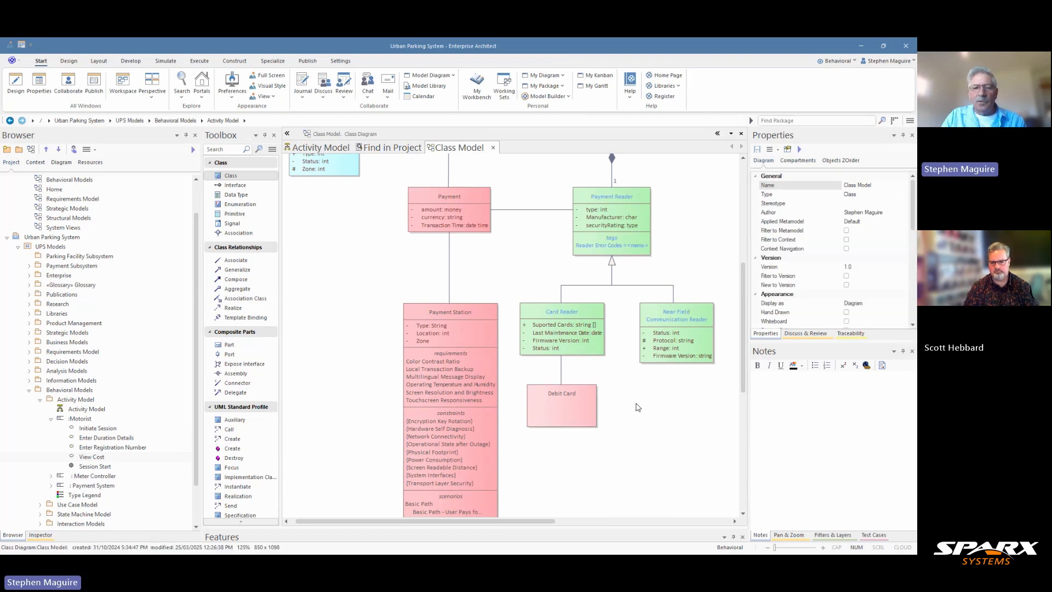
{"action": "left_click", "coordinate": [570, 393]}
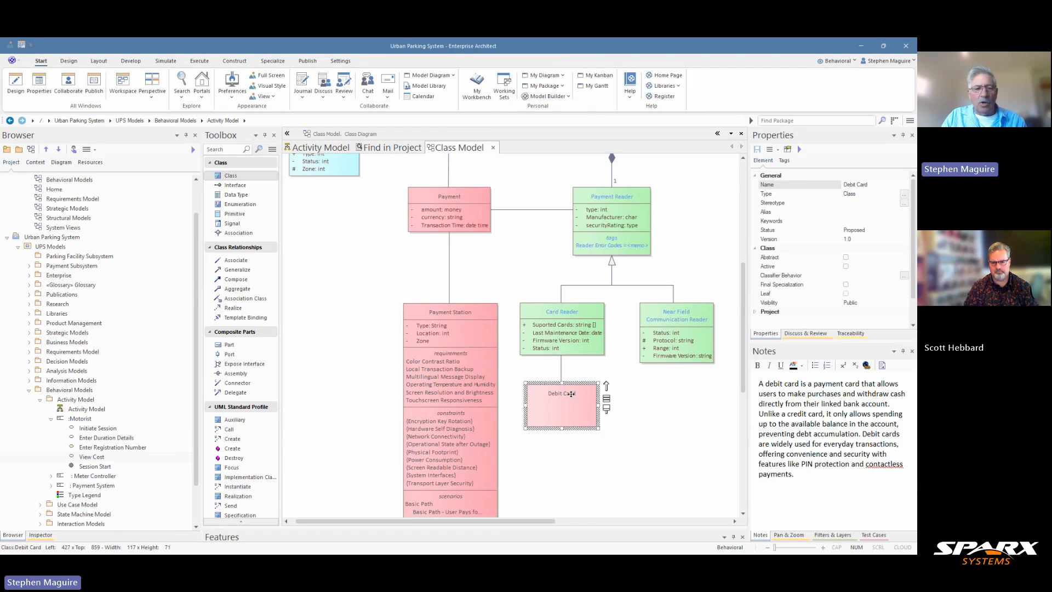
{"action": "right_click", "coordinate": [563, 397]}
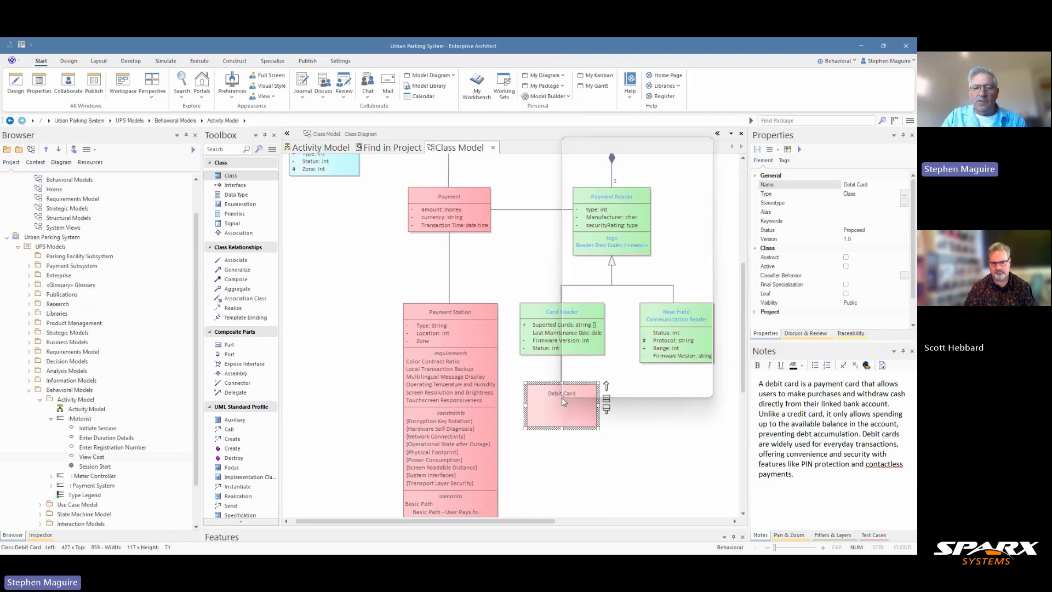
{"action": "mouse_move", "coordinate": [596, 319]}
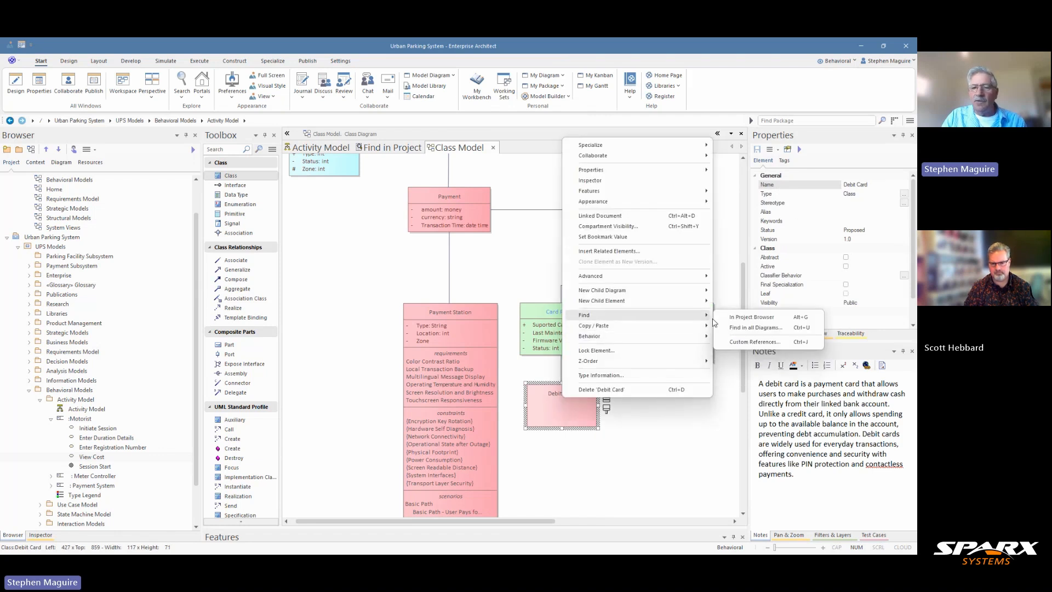
{"action": "left_click", "coordinate": [733, 318]}
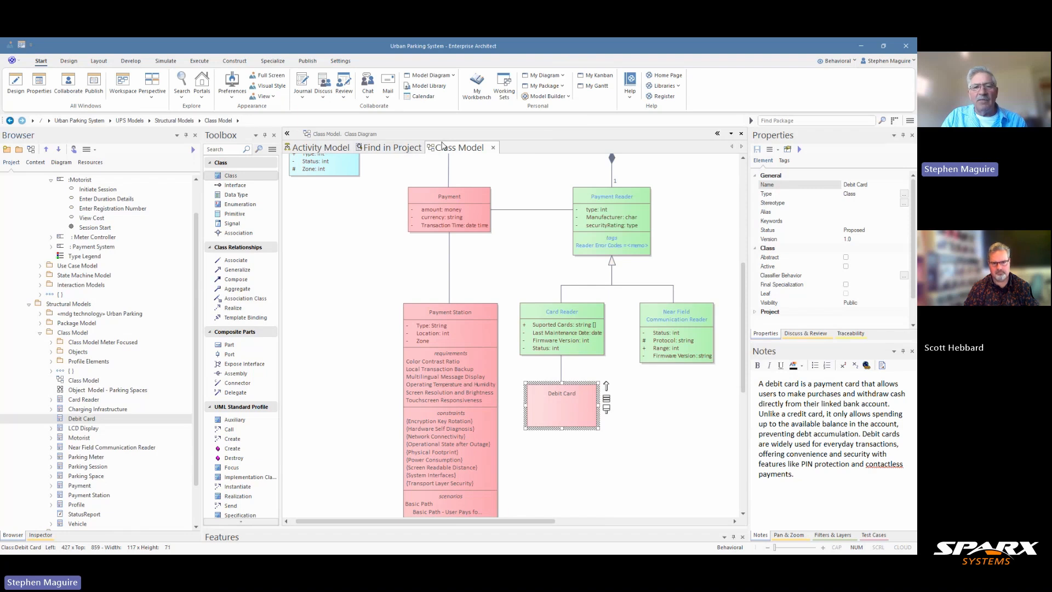
Add the Debit Card class to the Activity Model diagram as a link.
{"action": "left_click", "coordinate": [325, 148]}
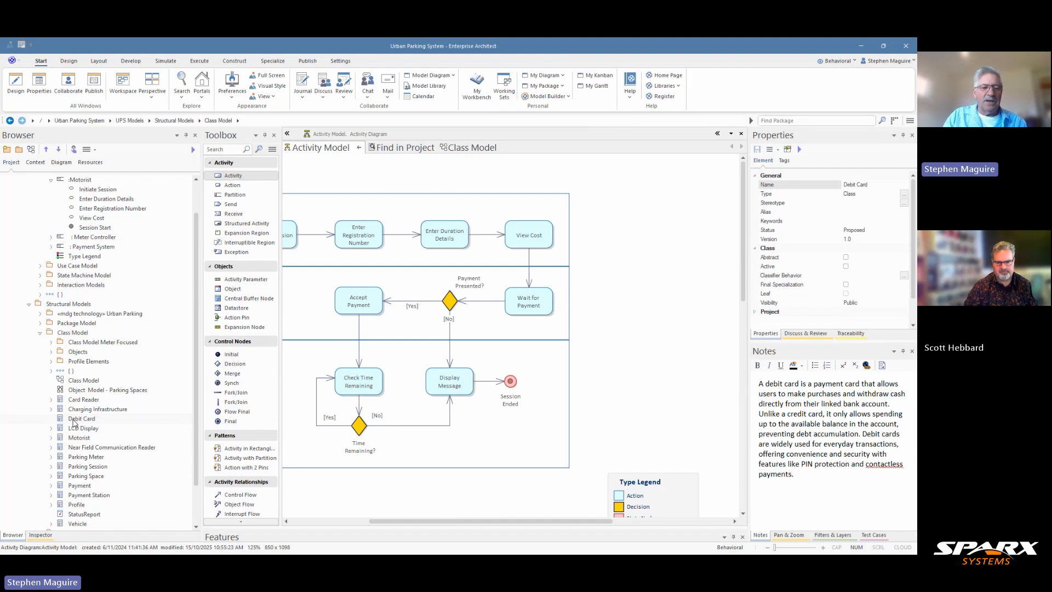
{"action": "left_click_drag", "start_coordinate": [72, 420], "coordinate": [634, 297]}
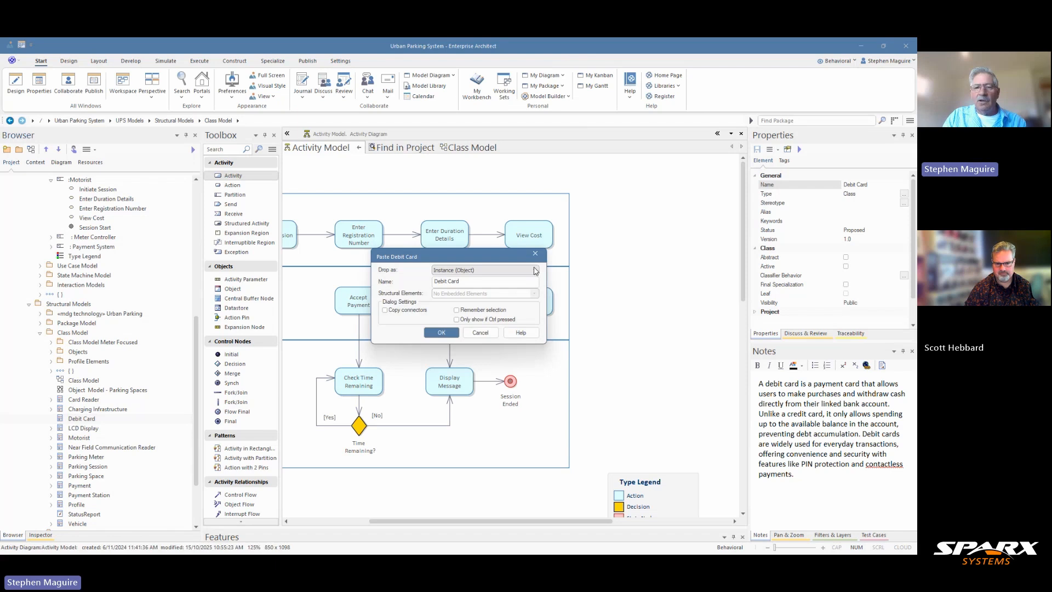
{"action": "left_click", "coordinate": [535, 272]}
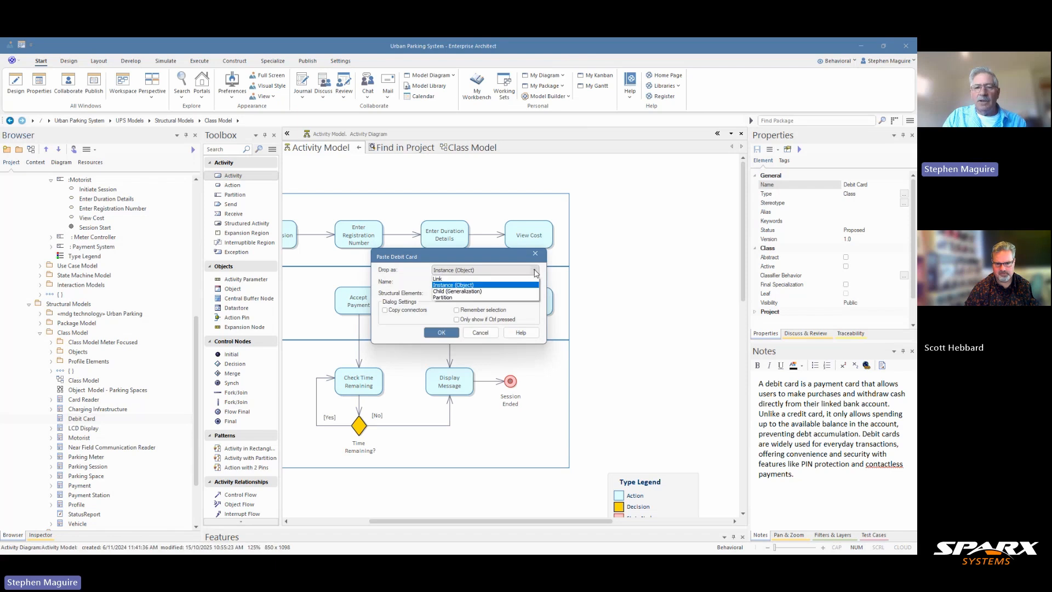
{"action": "left_click", "coordinate": [481, 279]}
{"action": "left_click", "coordinate": [441, 333]}
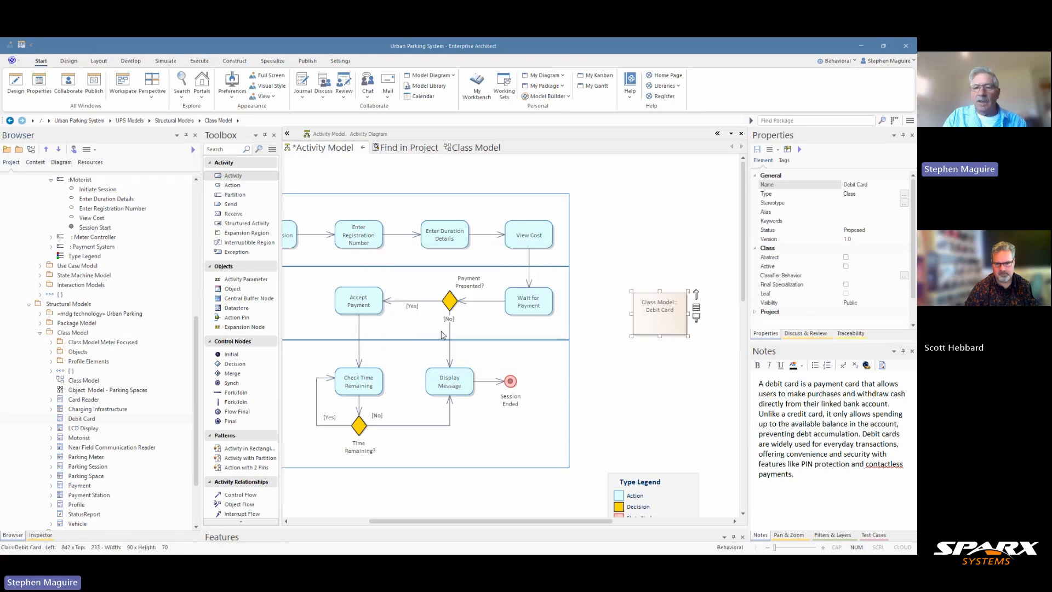
Place Debit Card right of the partitions, beside Wait for Payment, and reduce its height.
{"action": "left_click_drag", "start_coordinate": [663, 307], "coordinate": [642, 296]}
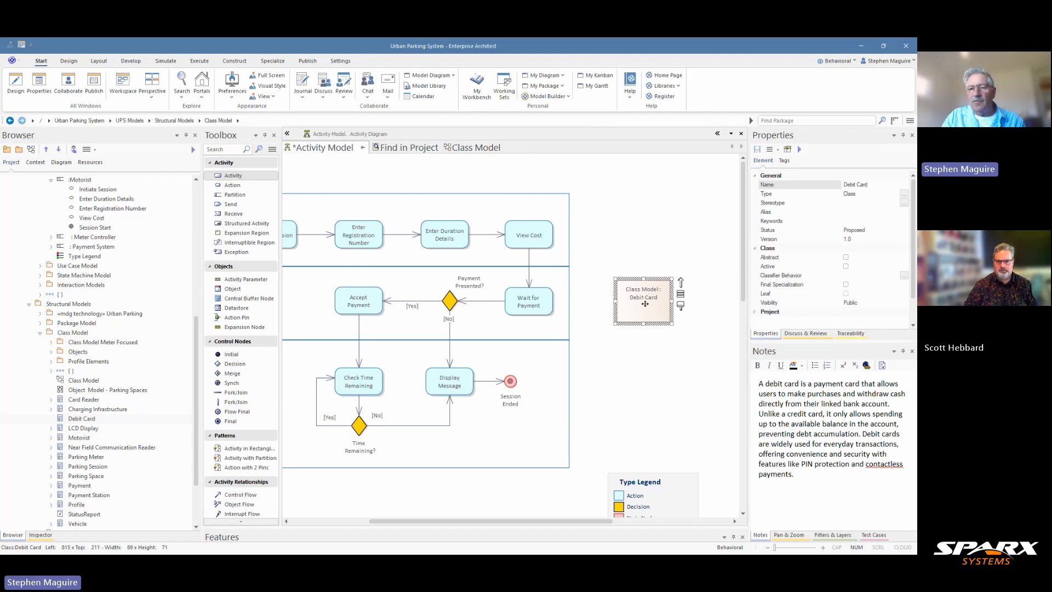
{"action": "left_click_drag", "start_coordinate": [643, 323], "coordinate": [643, 310]}
{"action": "left_click_drag", "start_coordinate": [645, 295], "coordinate": [645, 300]}
{"action": "left_click", "coordinate": [638, 347]}
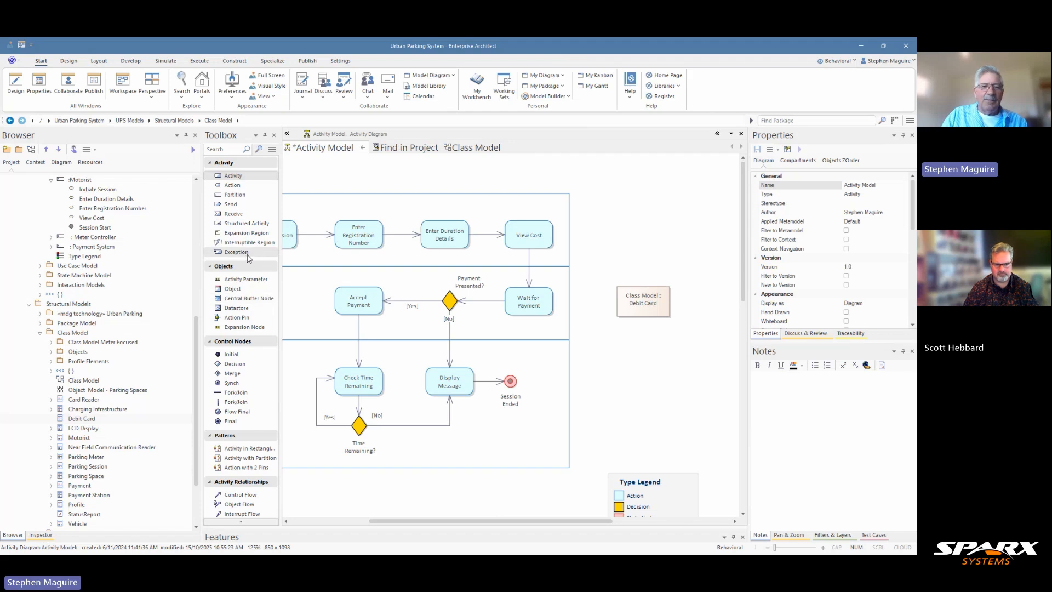
Collapse the Control Nodes, Objects and Patterns toolbox groups, then select Debit Card on the diagram.
{"action": "scroll", "coordinate": [244, 241], "scroll_direction": "down", "scroll_amount": 5}
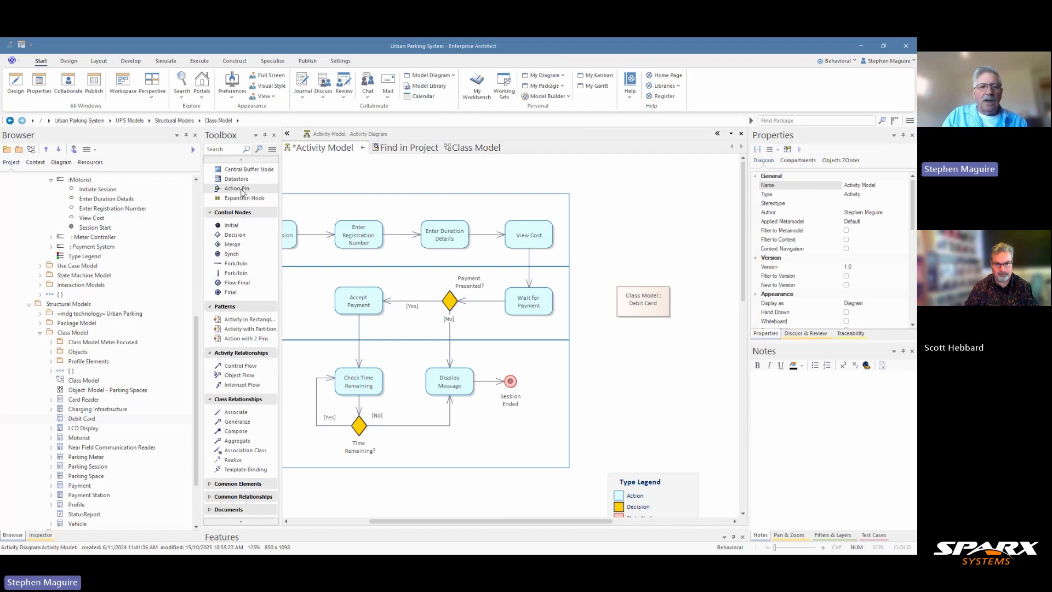
{"action": "scroll", "coordinate": [242, 188], "scroll_direction": "up", "scroll_amount": 2}
{"action": "scroll", "coordinate": [242, 188], "scroll_direction": "up", "scroll_amount": 3}
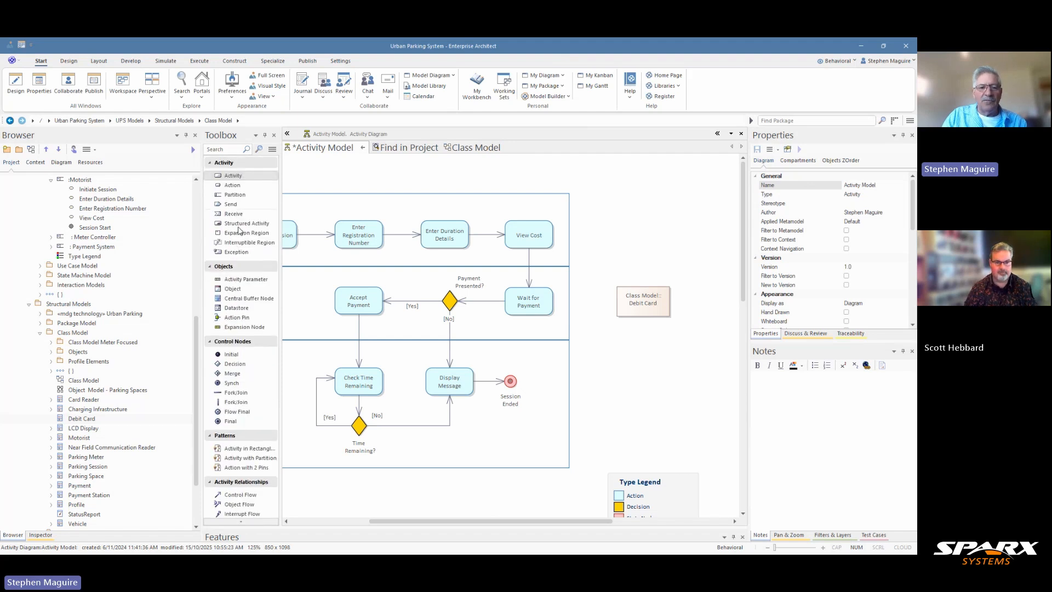
{"action": "scroll", "coordinate": [258, 284], "scroll_direction": "down", "scroll_amount": 1}
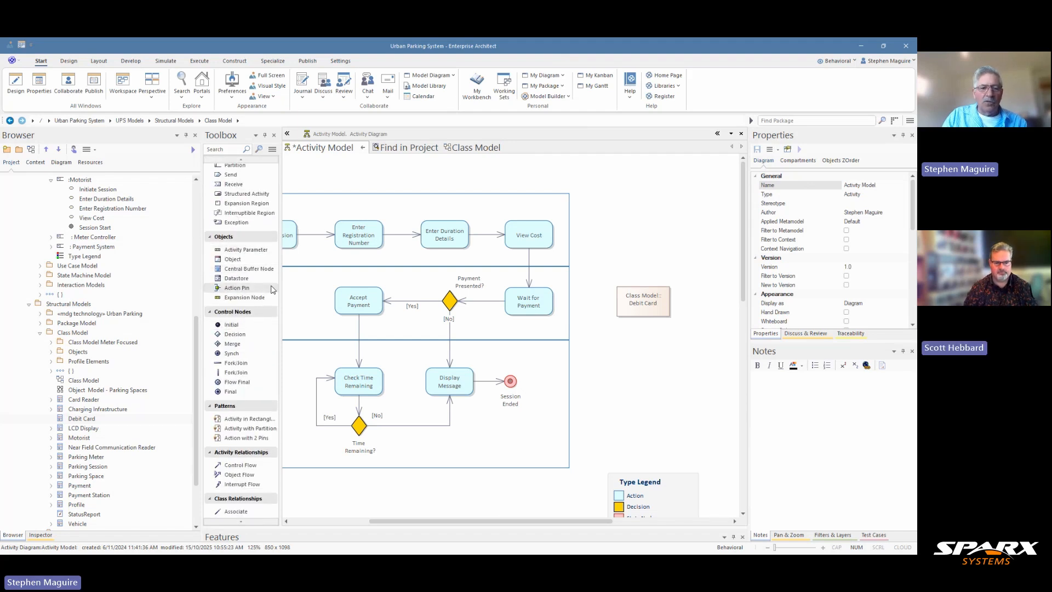
{"action": "scroll", "coordinate": [273, 289], "scroll_direction": "down", "scroll_amount": 5}
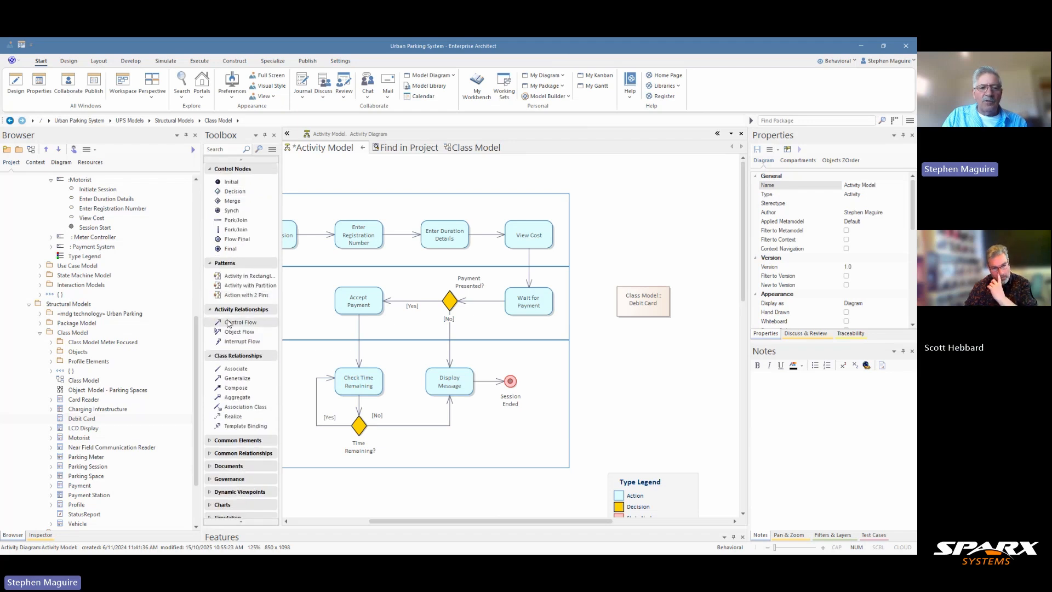
{"action": "scroll", "coordinate": [209, 296], "scroll_direction": "up", "scroll_amount": 4}
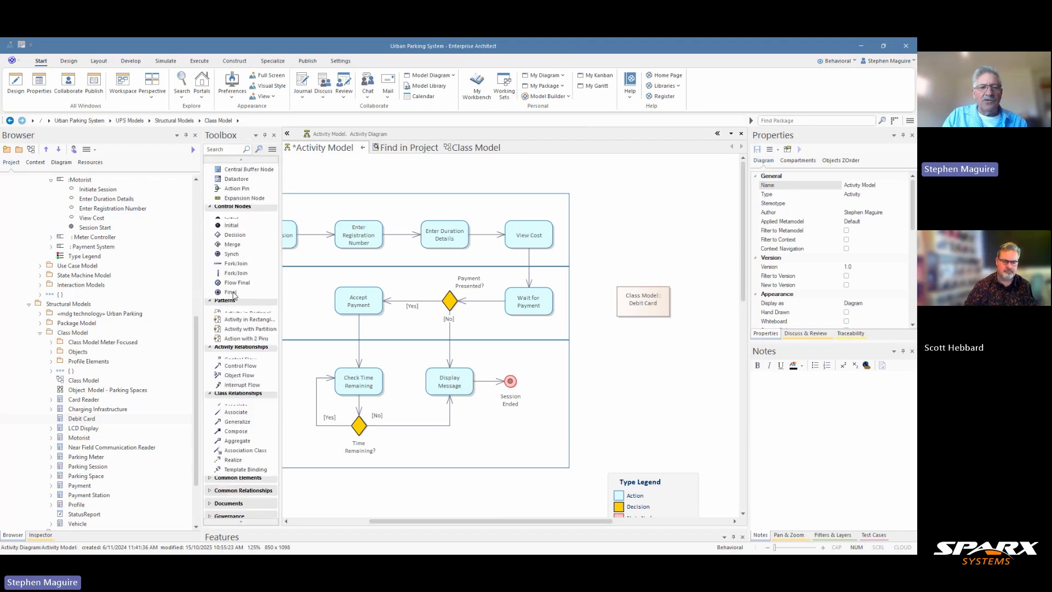
{"action": "left_click", "coordinate": [209, 287]}
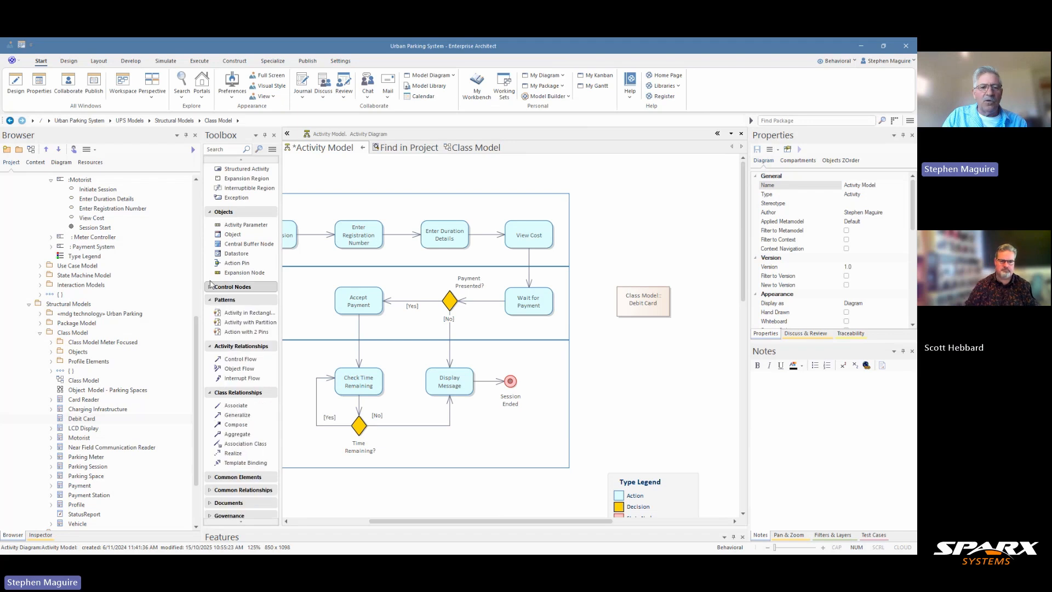
{"action": "left_click", "coordinate": [209, 212]}
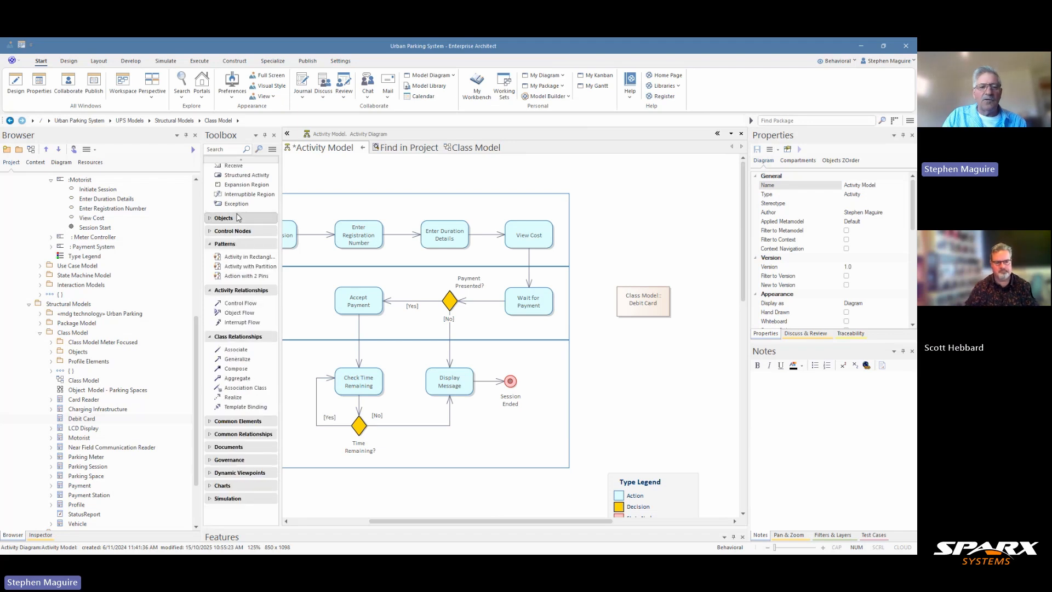
{"action": "left_click", "coordinate": [210, 219]}
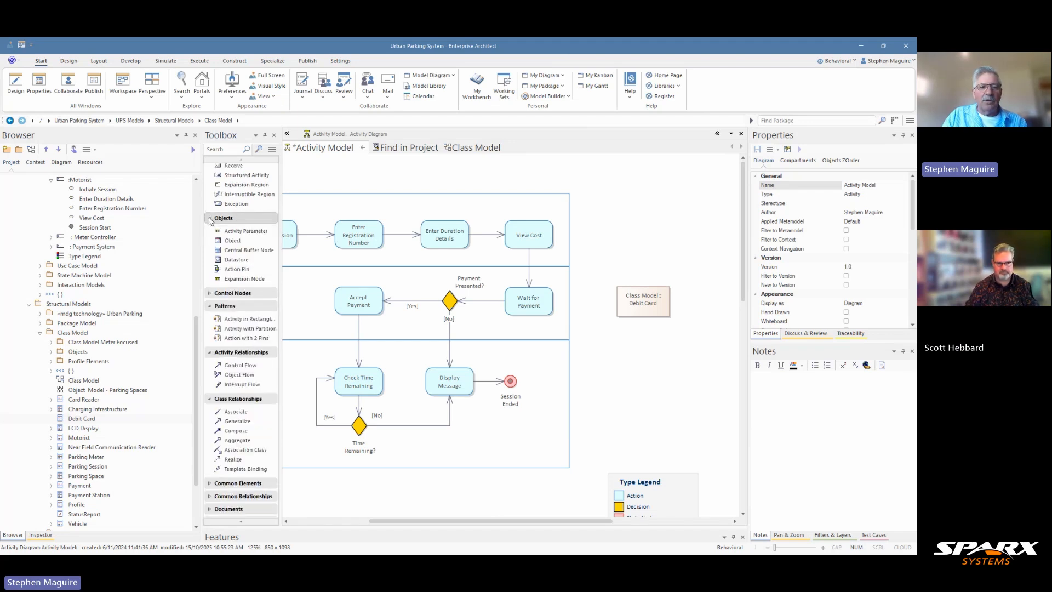
{"action": "left_click", "coordinate": [210, 219]}
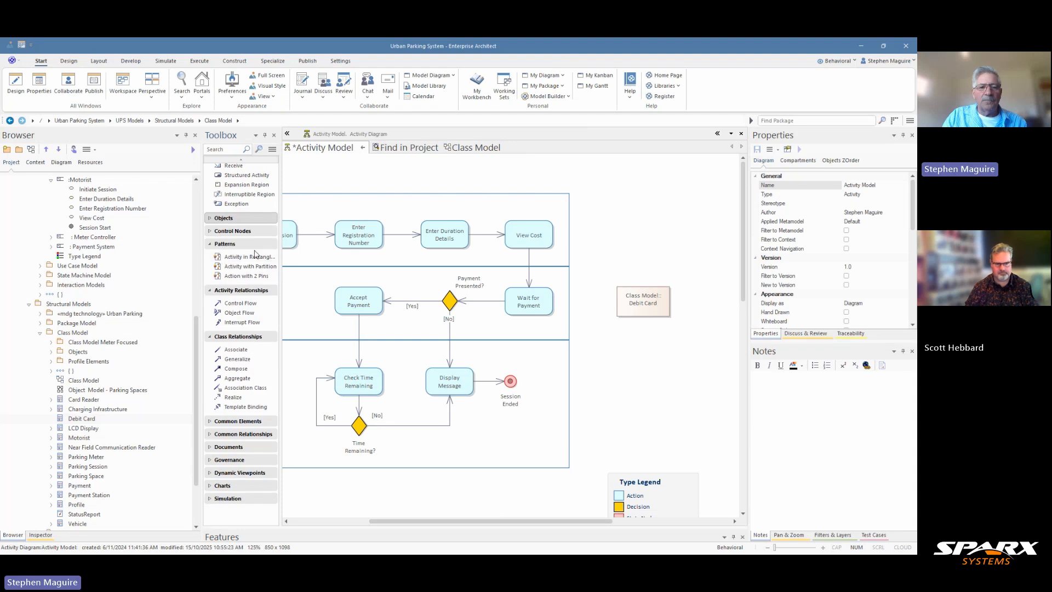
{"action": "left_click", "coordinate": [212, 245]}
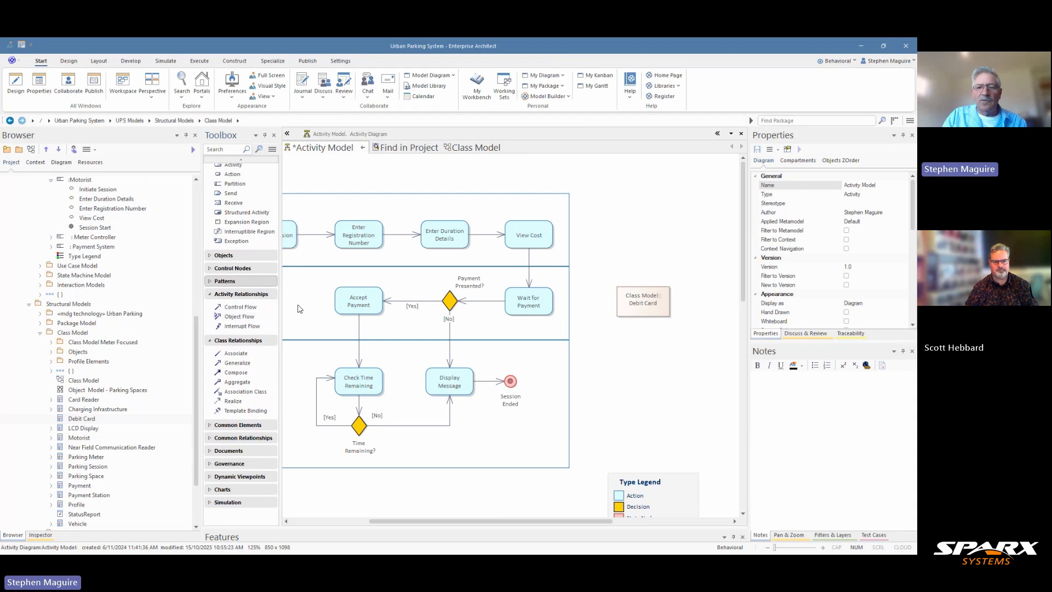
{"action": "left_click", "coordinate": [633, 296]}
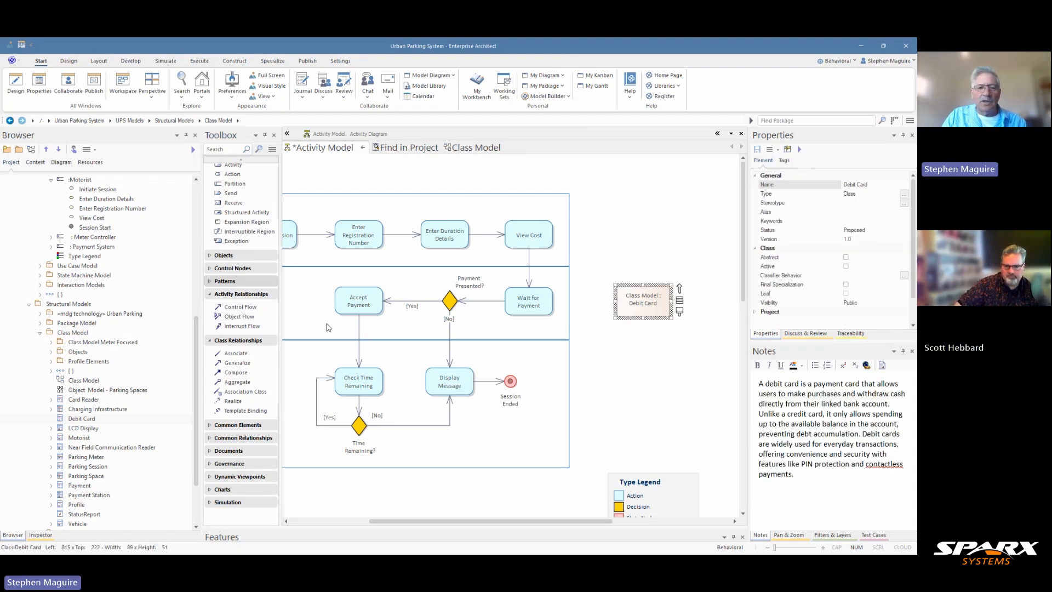
Draw an object flow from Debit Card into Wait for Payment, creating input pin ActionPin1.
{"action": "left_click", "coordinate": [250, 317]}
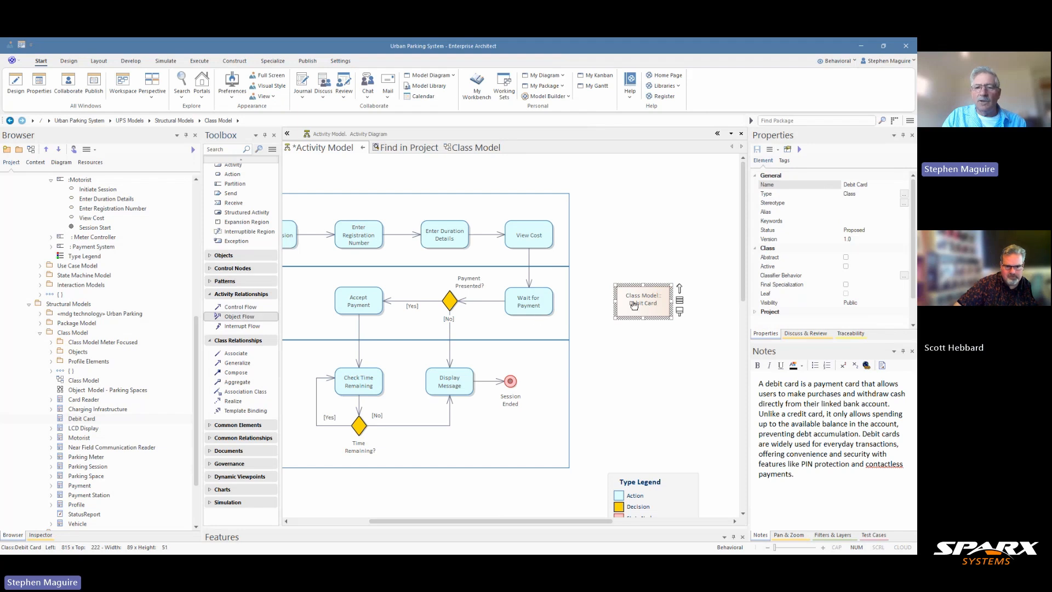
{"action": "left_click_drag", "start_coordinate": [634, 306], "coordinate": [541, 303]}
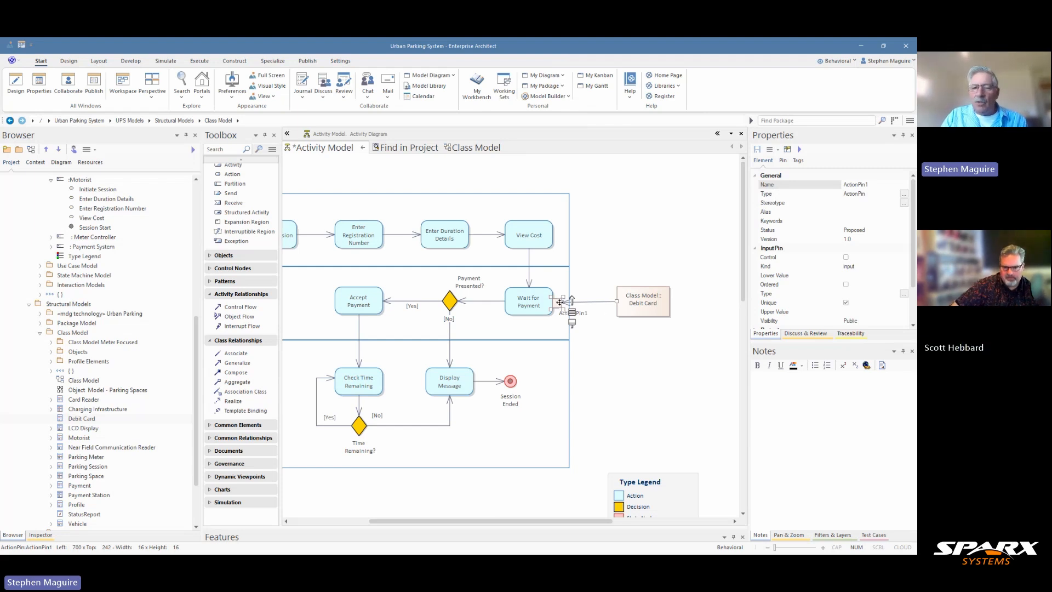
{"action": "left_click_drag", "start_coordinate": [560, 302], "coordinate": [564, 302]}
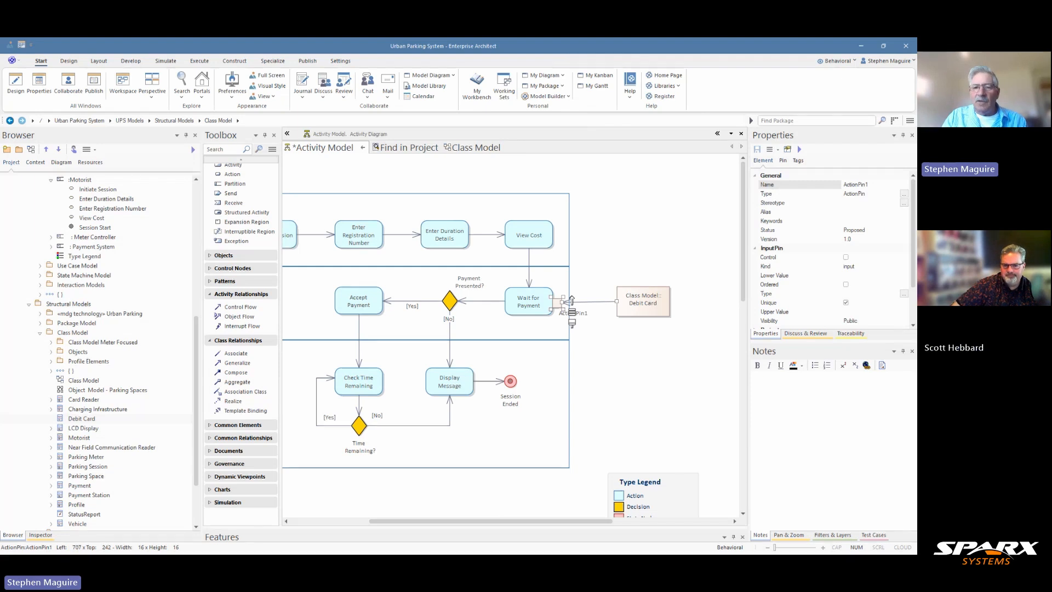
{"action": "left_click", "coordinate": [618, 346]}
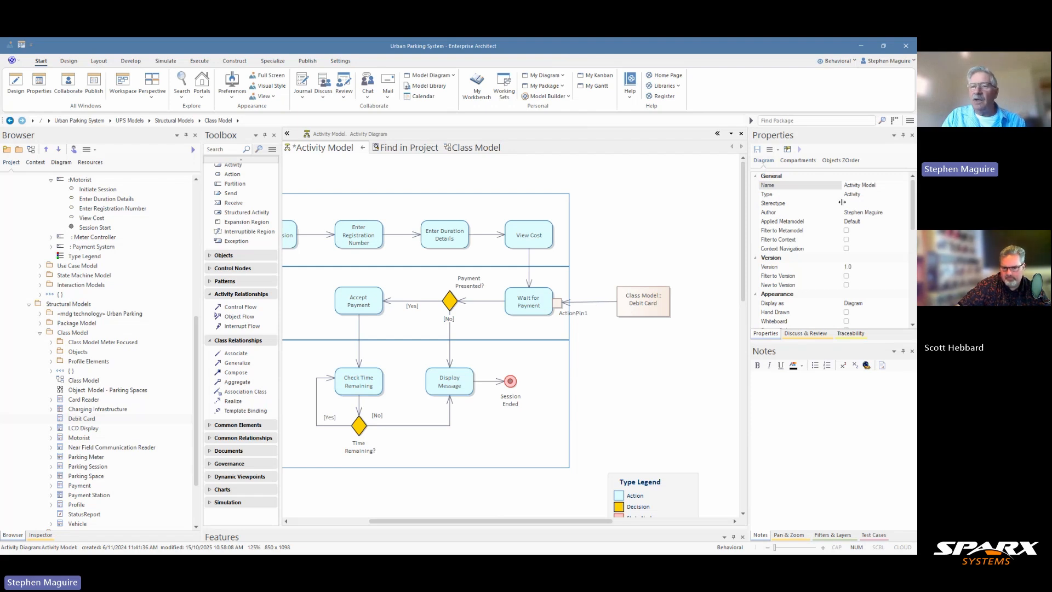
Rename the diagram to 'Crad Input' in Properties.
{"action": "left_click", "coordinate": [875, 187]}
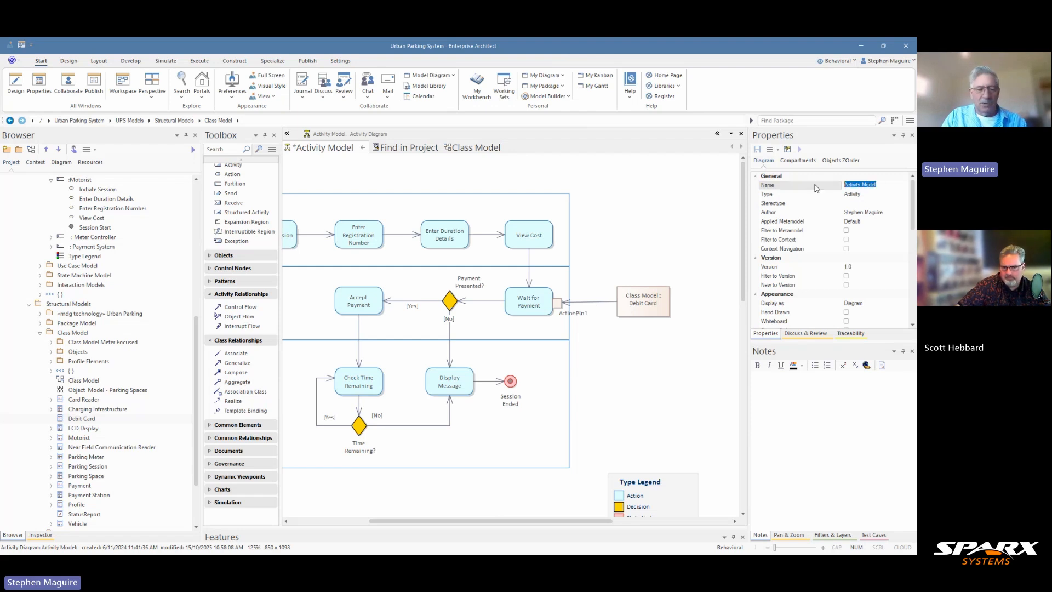
{"action": "type", "text": "C"}
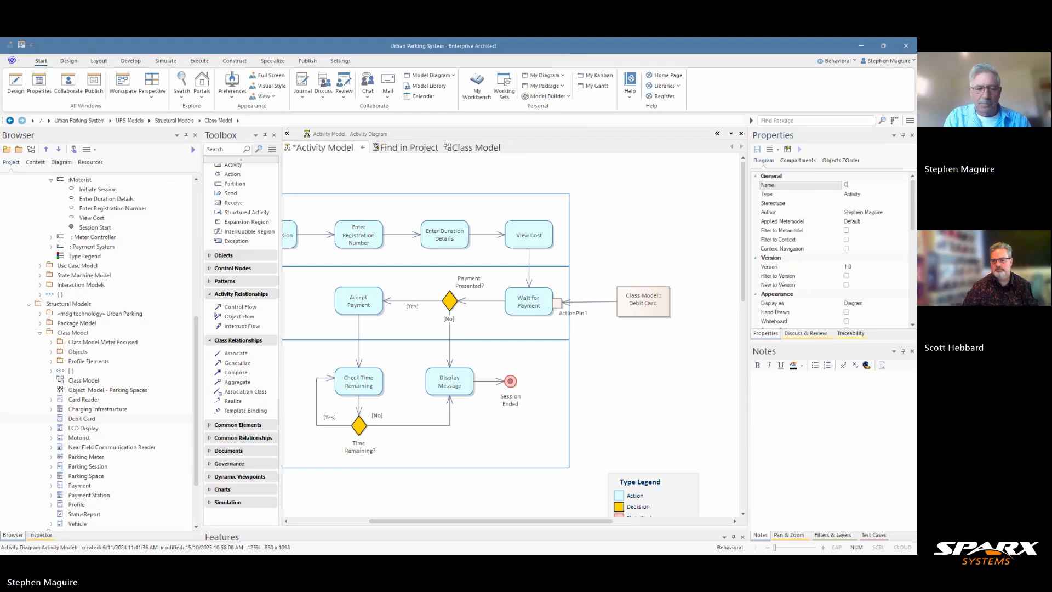
{"action": "type", "text": "rad Inp"}
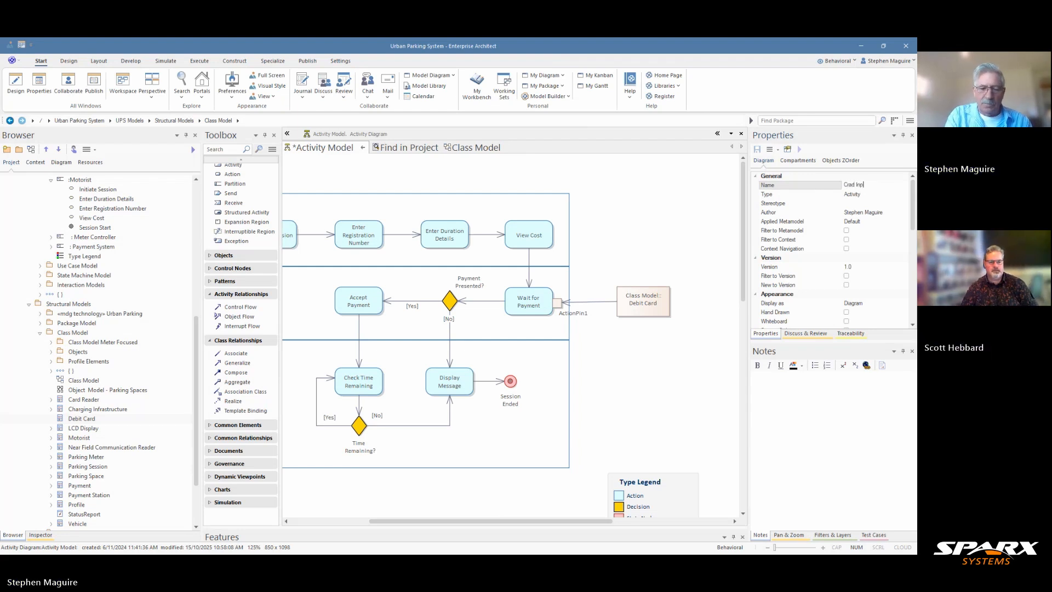
{"action": "type", "text": "ut"}
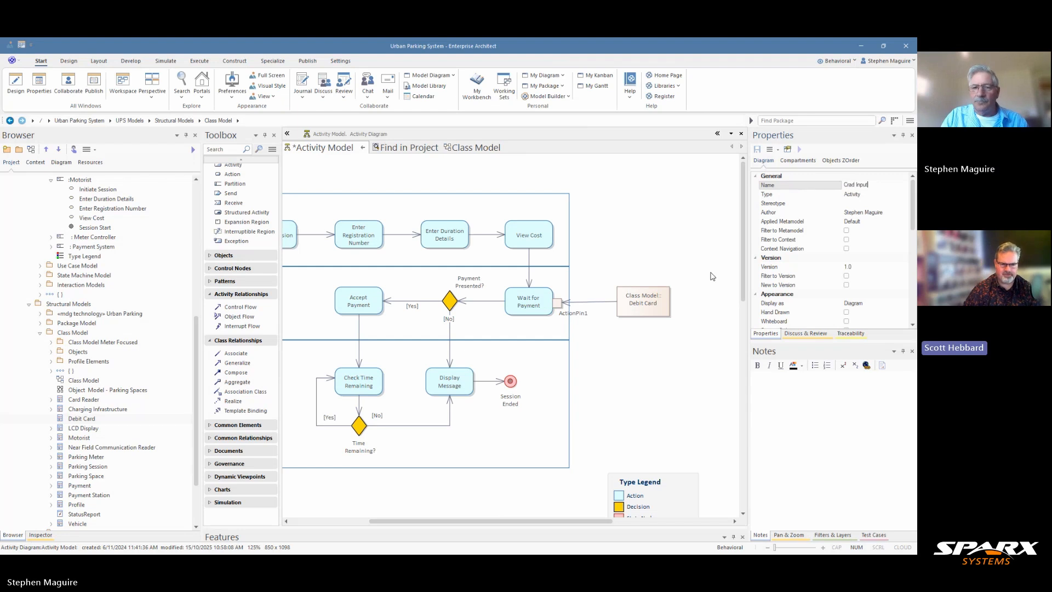
{"action": "left_click", "coordinate": [634, 343]}
Rename the ActionPin1 pin on Wait for Payment to 'Card Input'.
{"action": "left_click", "coordinate": [559, 303]}
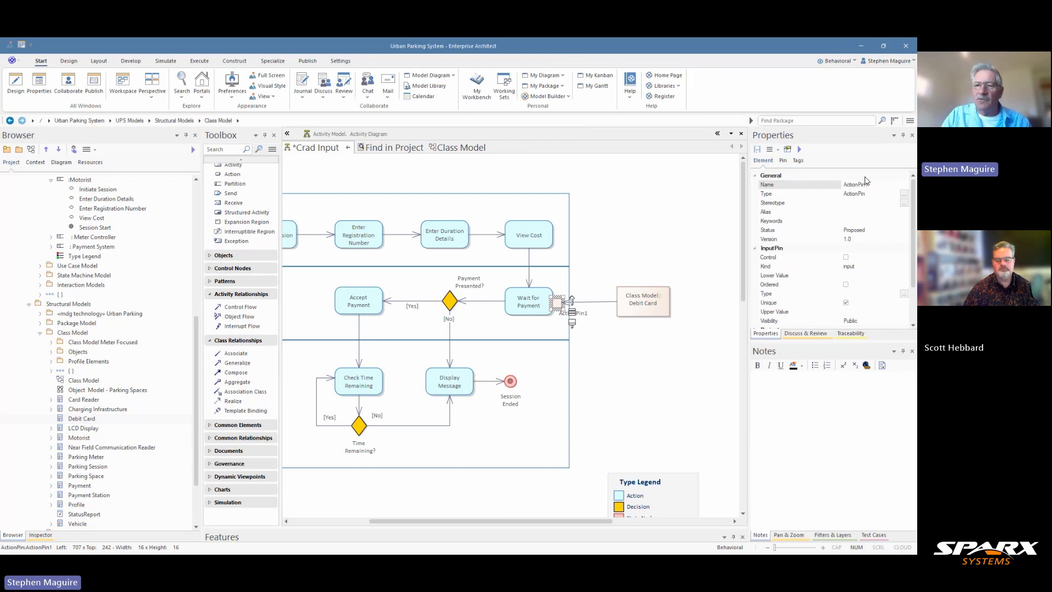
{"action": "left_click_drag", "start_coordinate": [872, 184], "coordinate": [843, 183]}
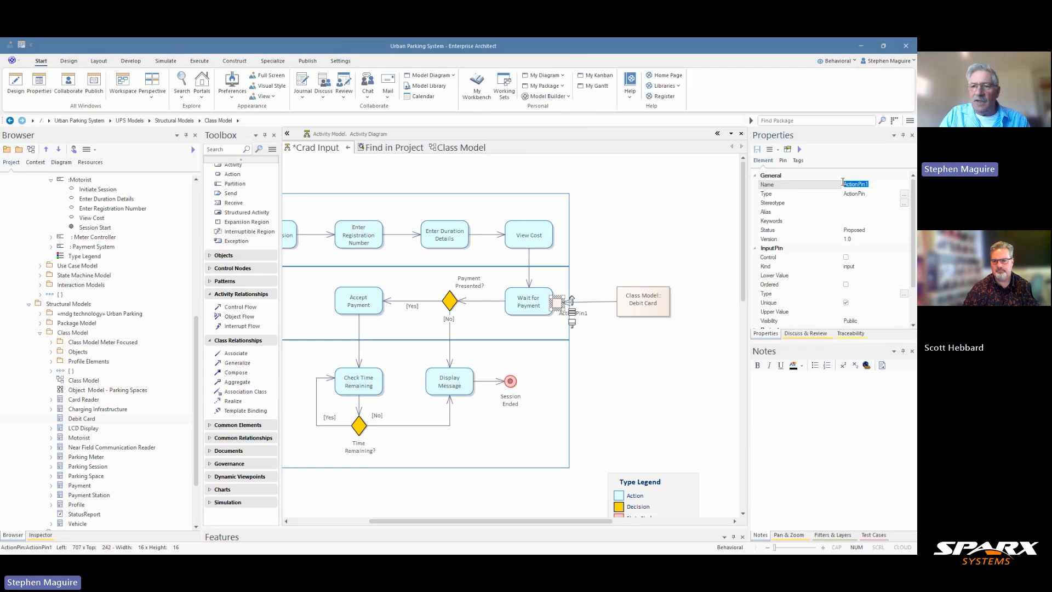
{"action": "type", "text": "Car"}
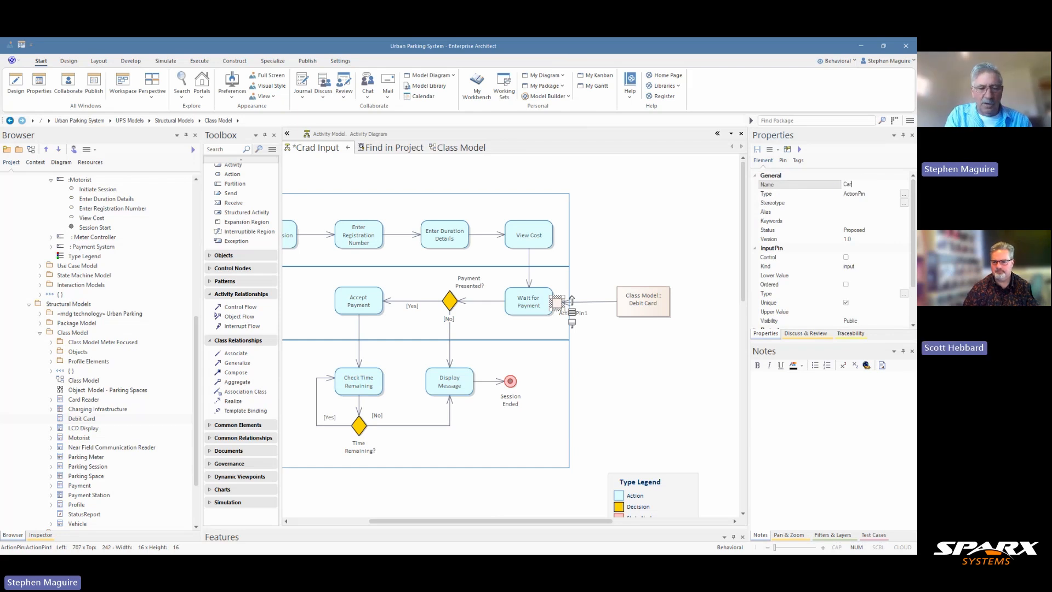
{"action": "type", "text": "d Input"}
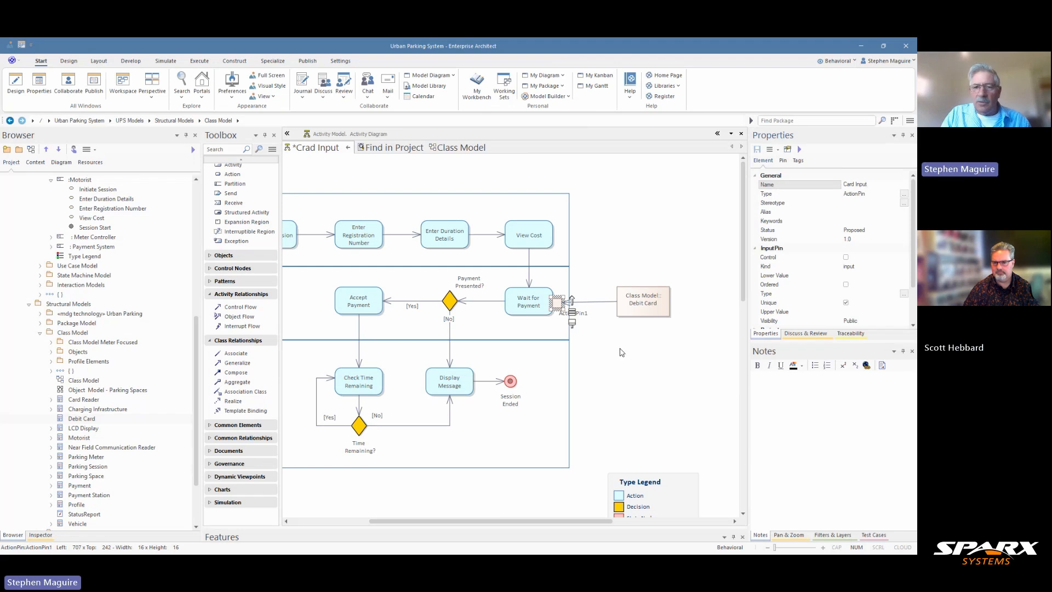
{"action": "left_click", "coordinate": [589, 330]}
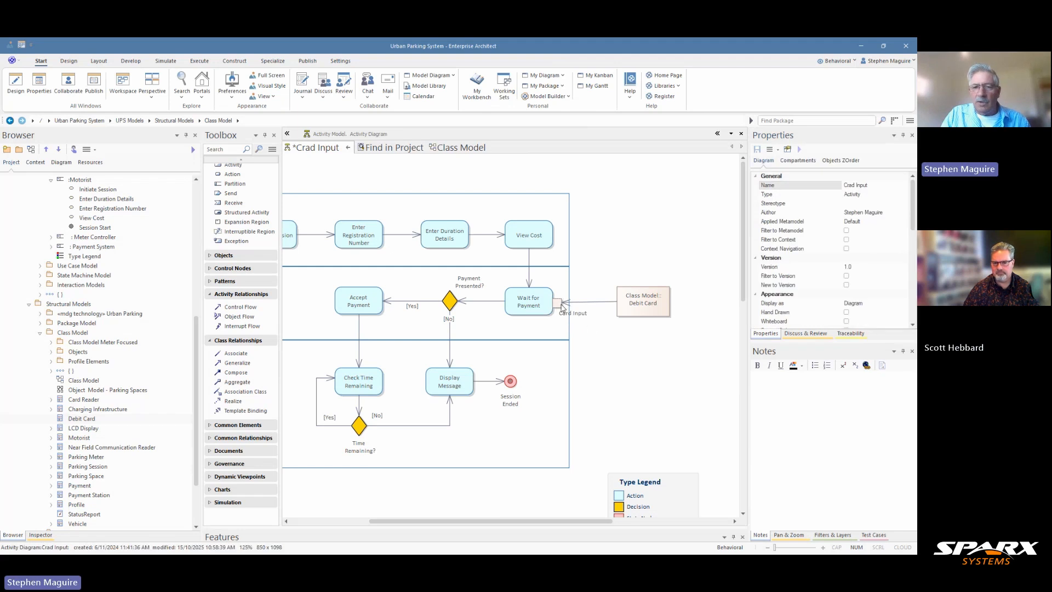
{"action": "left_click", "coordinate": [573, 308]}
{"action": "left_click", "coordinate": [588, 310]}
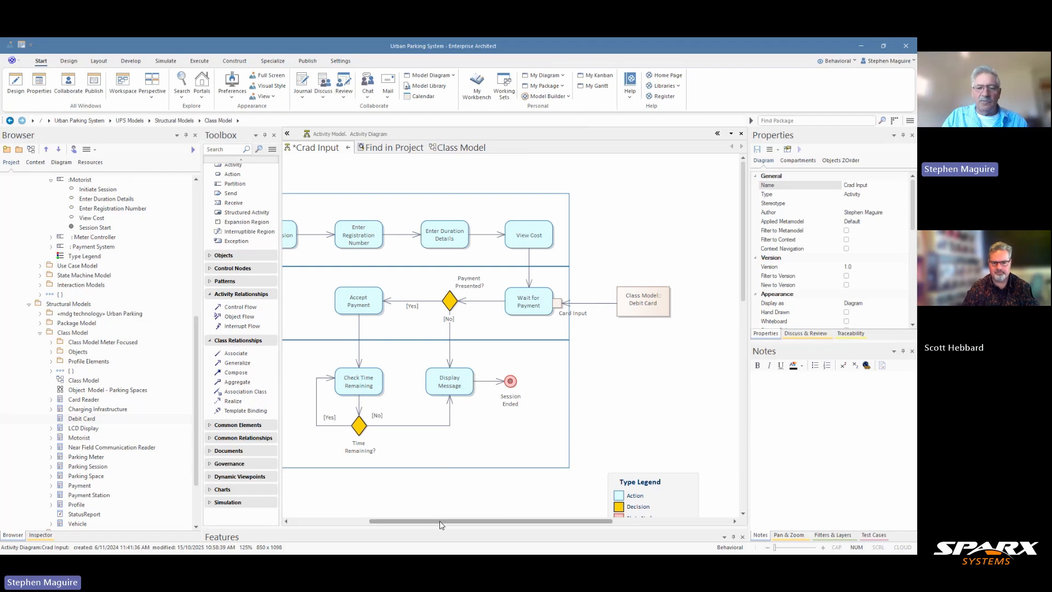
{"action": "left_click_drag", "start_coordinate": [441, 521], "coordinate": [407, 521]}
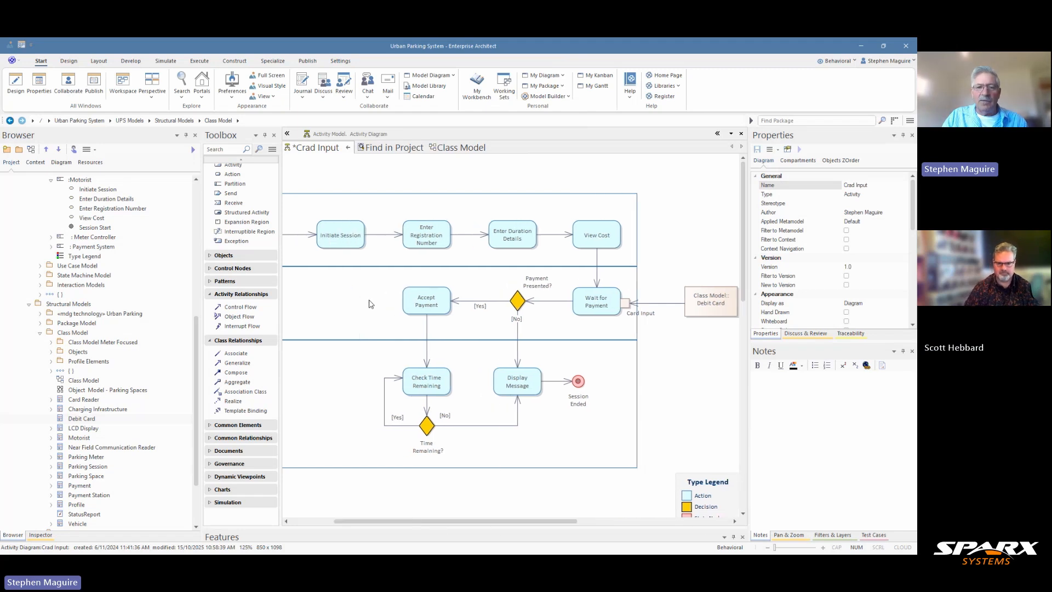
{"action": "left_click", "coordinate": [306, 235]}
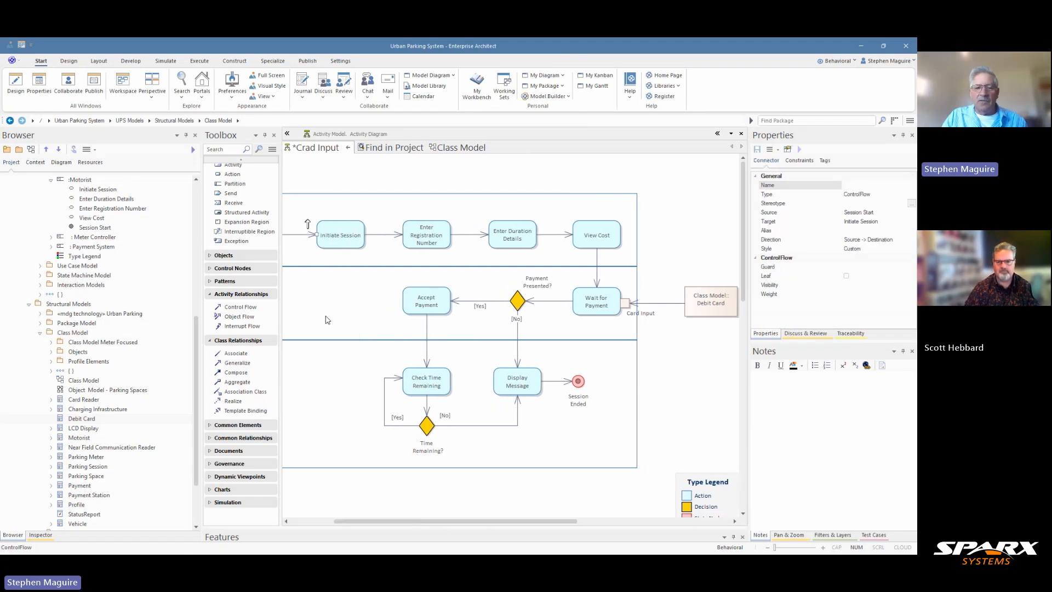
{"action": "left_click_drag", "start_coordinate": [387, 519], "coordinate": [382, 518]}
{"action": "left_click_drag", "start_coordinate": [356, 505], "coordinate": [356, 493]}
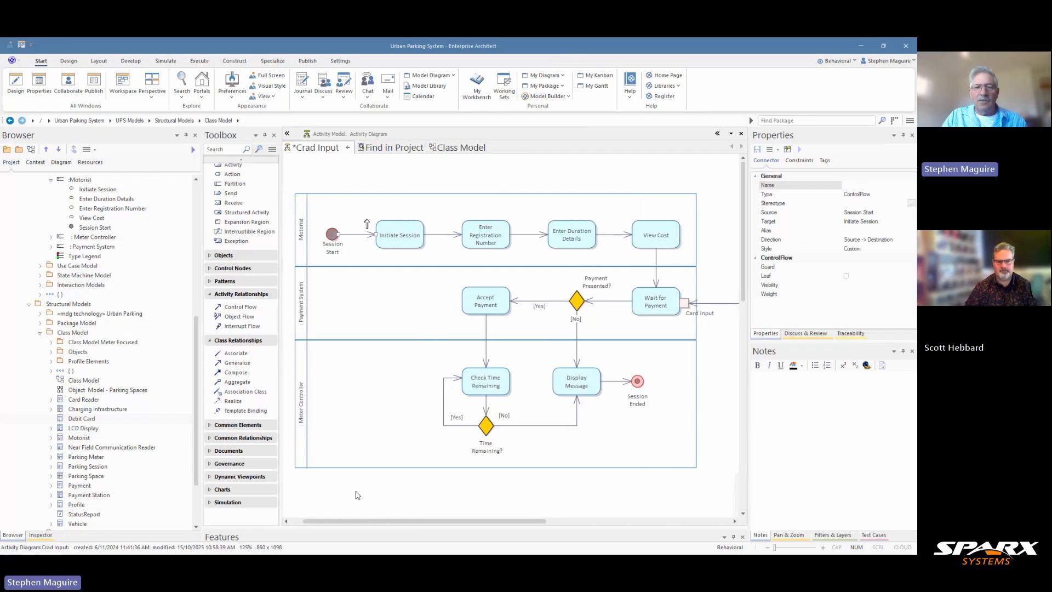
{"action": "left_click", "coordinate": [526, 234]}
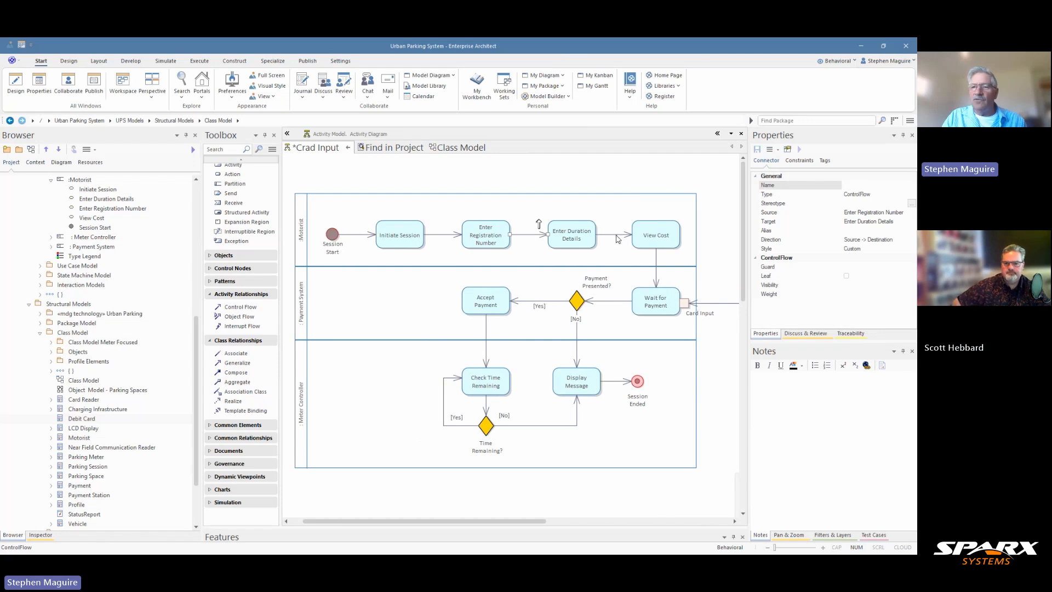
{"action": "left_click", "coordinate": [719, 303]}
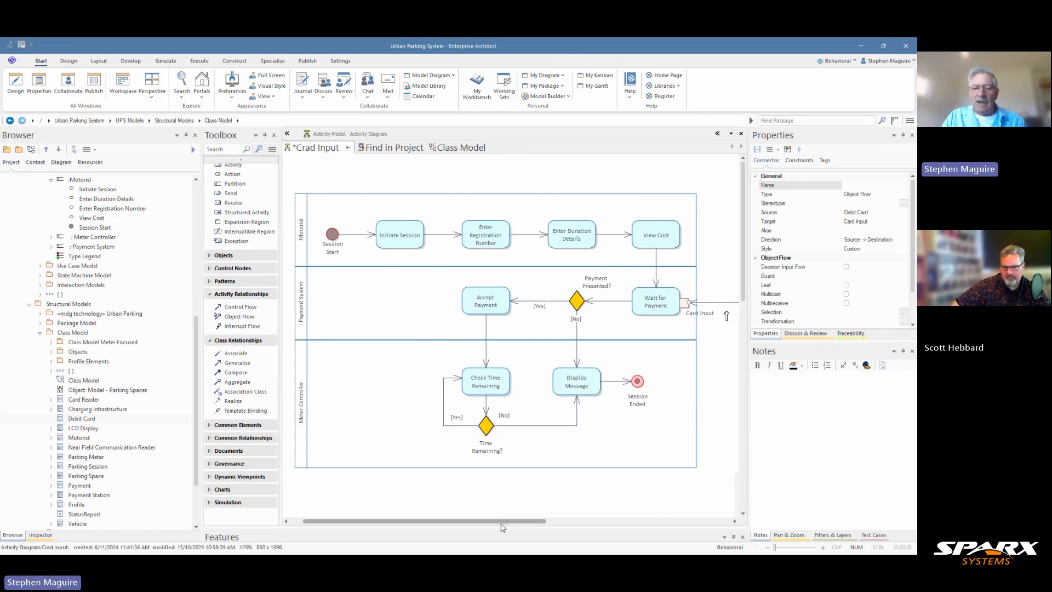
{"action": "left_click_drag", "start_coordinate": [500, 524], "coordinate": [548, 520]}
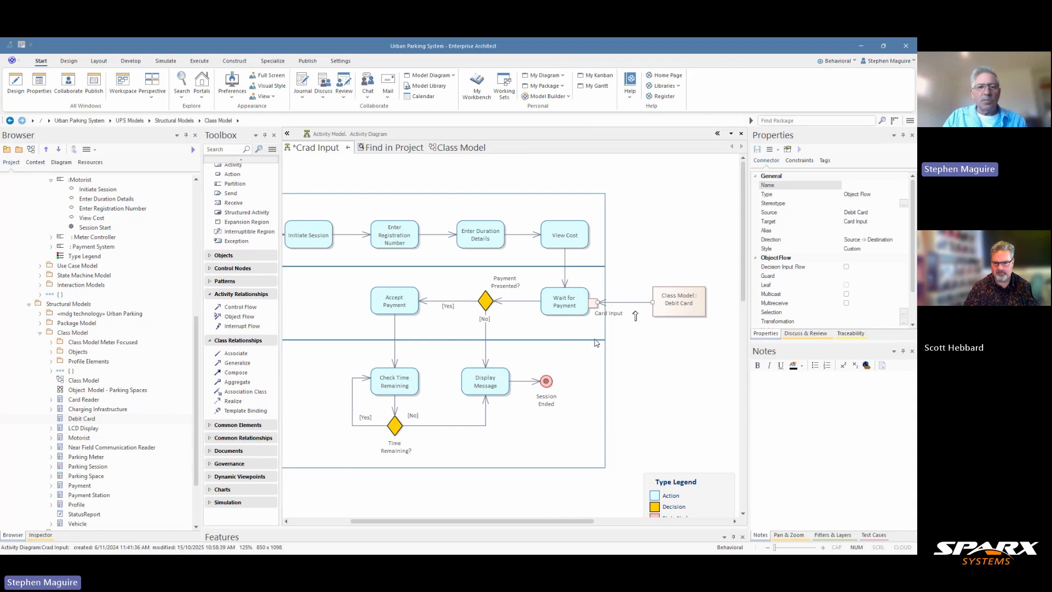
Expand the Objects toolbox group, then move all diagram elements down to free space above Motorist.
{"action": "scroll", "coordinate": [235, 223], "scroll_direction": "up", "scroll_amount": 1}
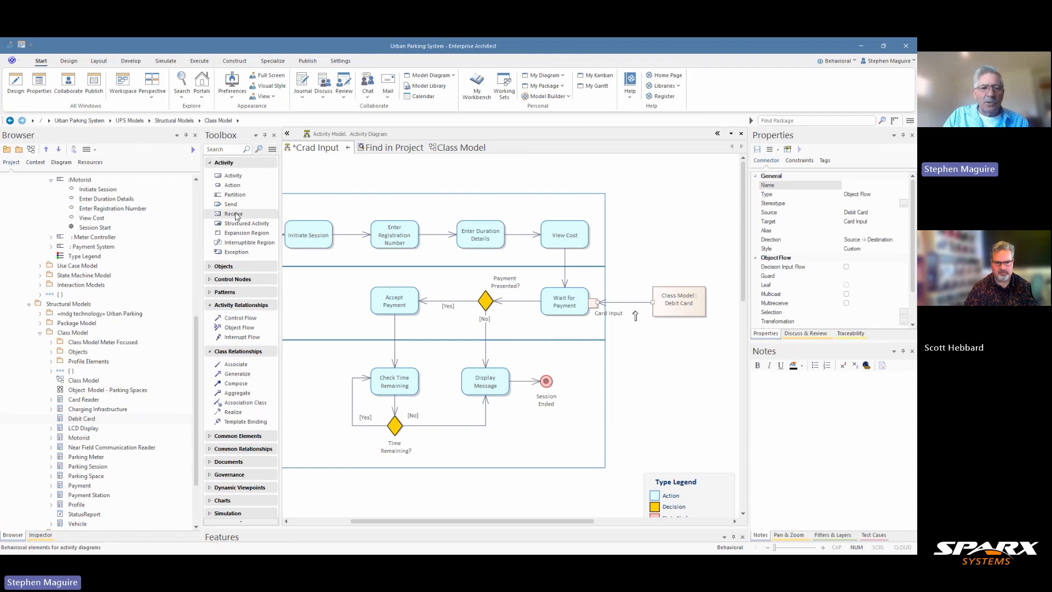
{"action": "left_click", "coordinate": [211, 267]}
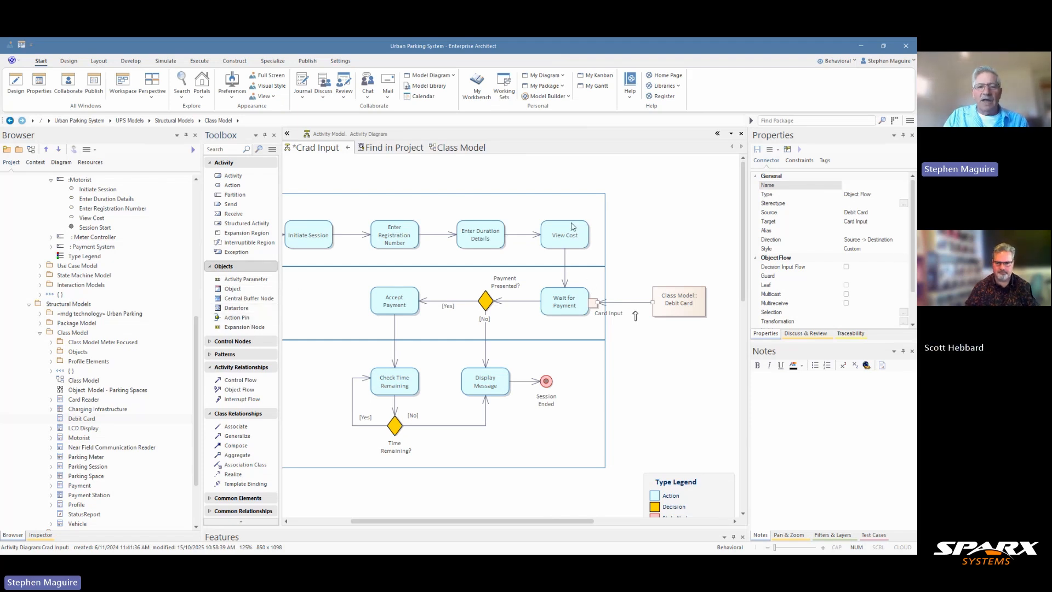
{"action": "left_click_drag", "start_coordinate": [400, 519], "coordinate": [346, 511]}
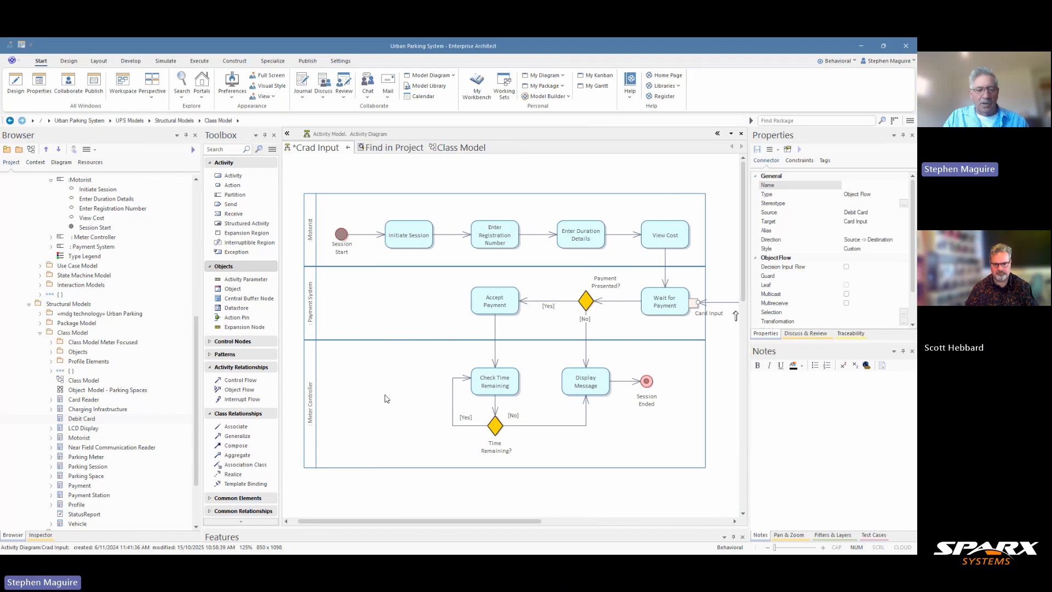
{"action": "key", "text": "ctrl+a"}
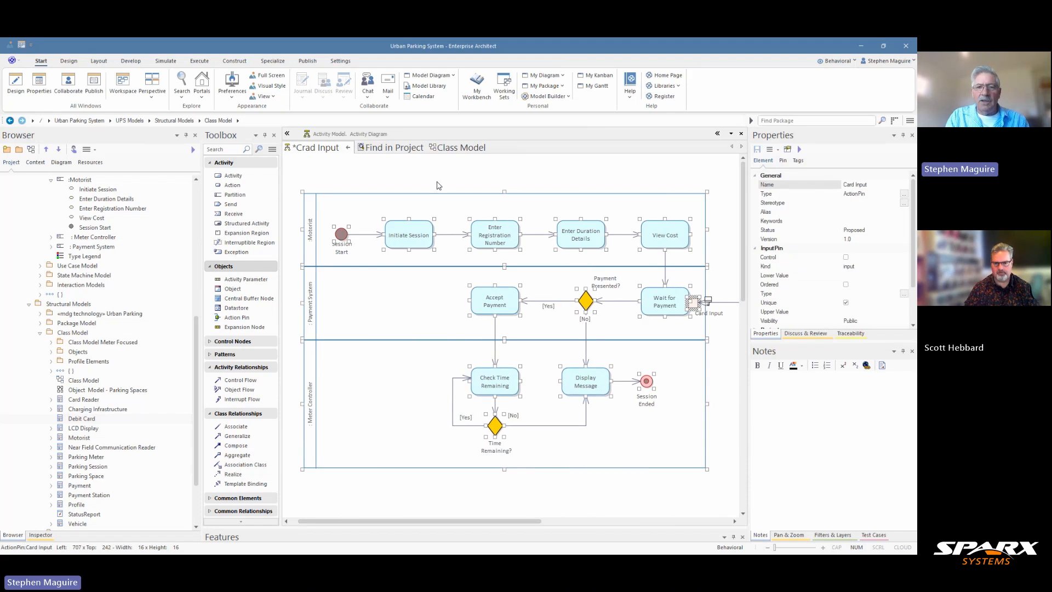
{"action": "key", "text": "shift+Down"}
{"action": "key", "text": "shift+Down"}
{"action": "key", "text": "shift+Down"}
{"action": "key", "text": "shift+Down"}
{"action": "key", "text": "shift+Down"}
{"action": "key", "text": "shift+Down"}
{"action": "key", "text": "shift+Down"}
{"action": "key", "text": "shift+Down"}
{"action": "key", "text": "shift+Down"}
{"action": "key", "text": "shift+Down"}
{"action": "key", "text": "shift+Down"}
{"action": "key", "text": "shift+Down"}
{"action": "key", "text": "shift+Down"}
{"action": "key", "text": "shift+Down"}
{"action": "key", "text": "shift+Down"}
{"action": "key", "text": "shift+Down"}
{"action": "key", "text": "shift+Down"}
{"action": "key", "text": "shift+Down"}
{"action": "key", "text": "shift+Down"}
{"action": "key", "text": "shift+Down"}
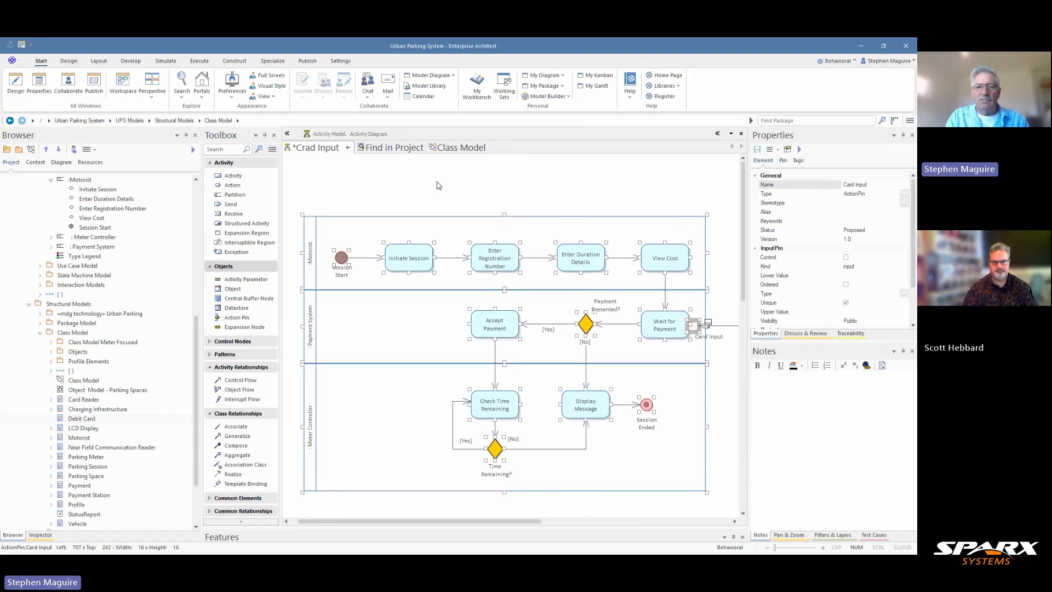
{"action": "key", "text": "shift+Down"}
{"action": "key", "text": "shift+Down"}
{"action": "key", "text": "shift+Down"}
{"action": "key", "text": "shift+Down"}
{"action": "key", "text": "shift+Down"}
{"action": "key", "text": "shift+Down"}
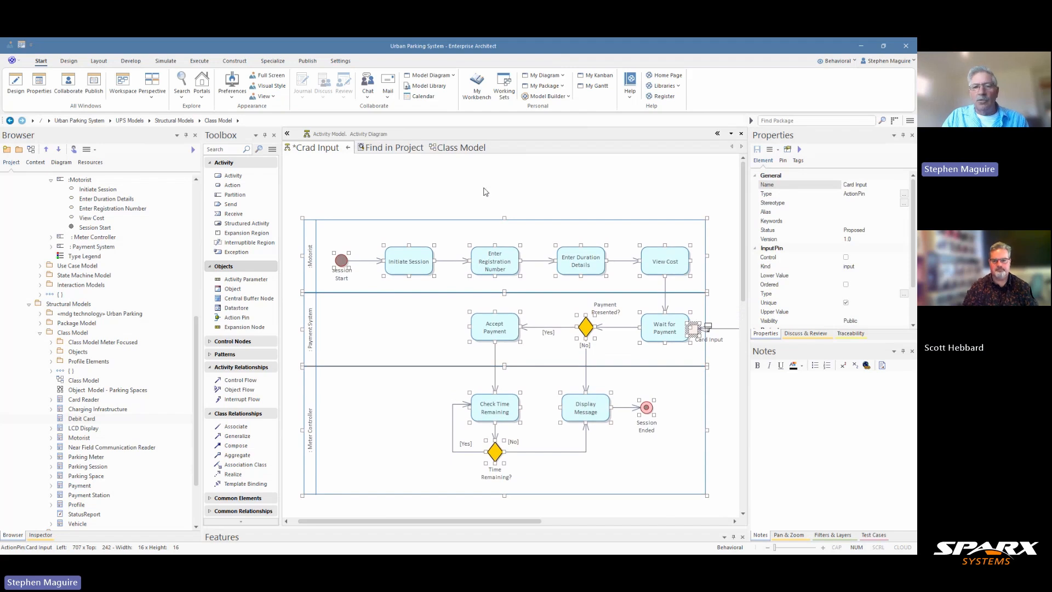
{"action": "left_click", "coordinate": [510, 189]}
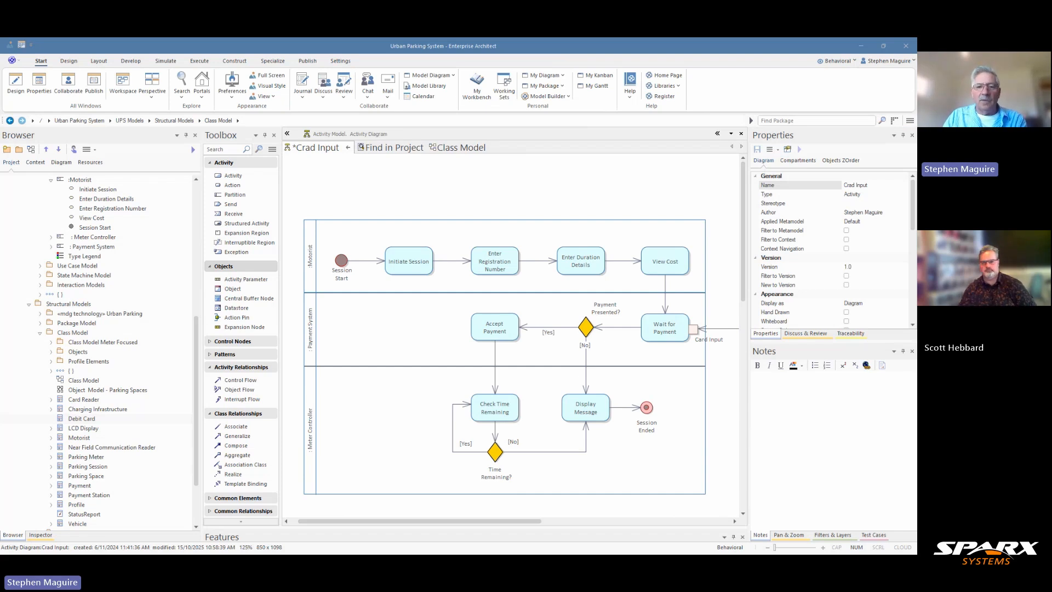
Add a datastore named 'Vehicle Registry' above the Motorist lane.
{"action": "left_click", "coordinate": [495, 259]}
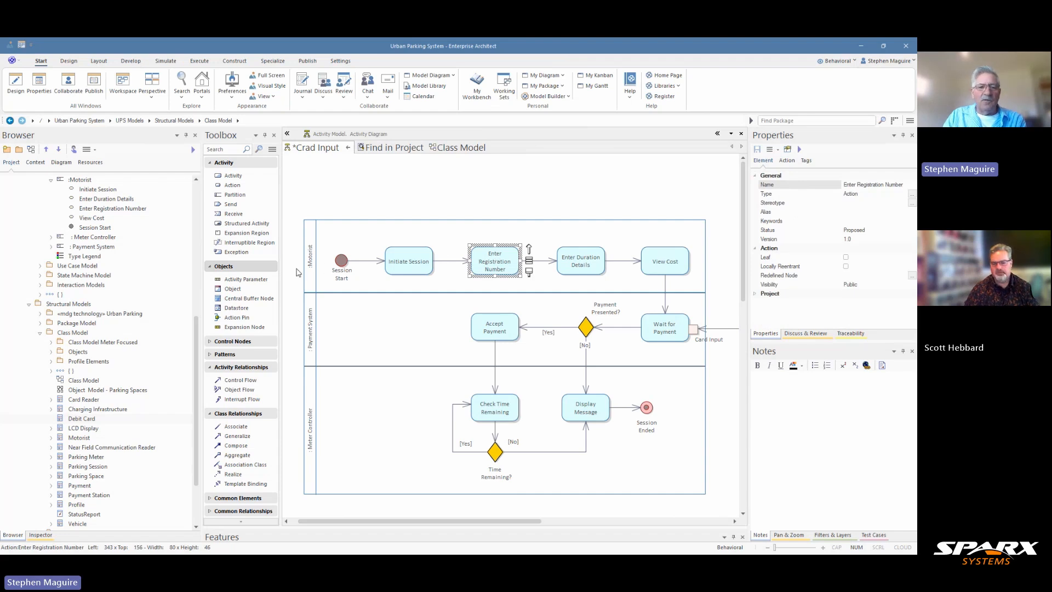
{"action": "left_click", "coordinate": [239, 309]}
{"action": "left_click", "coordinate": [486, 179]}
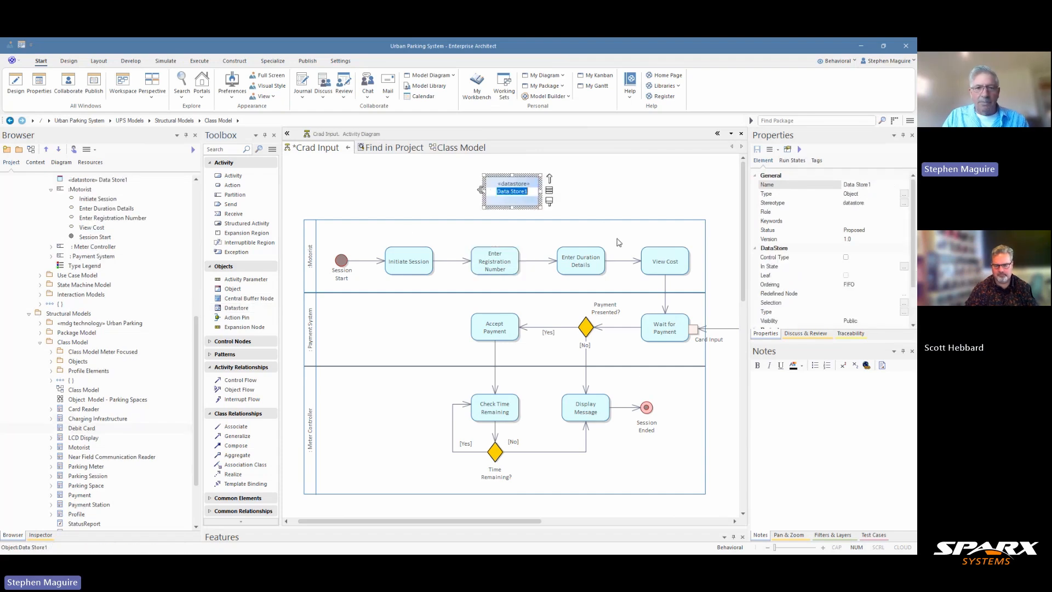
{"action": "type", "text": "Vehicle Registry"}
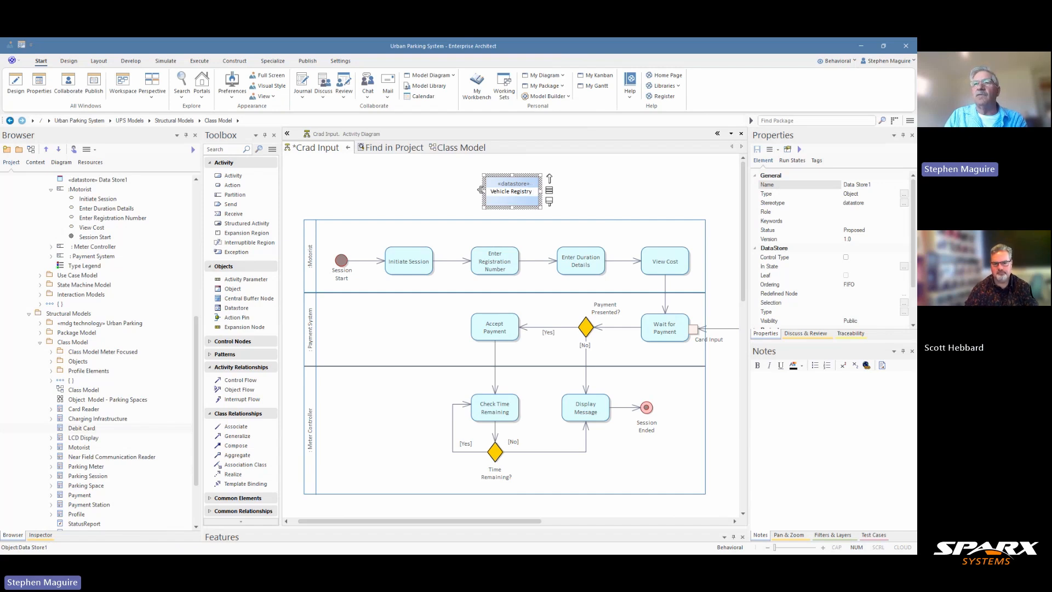
{"action": "key", "text": "Return"}
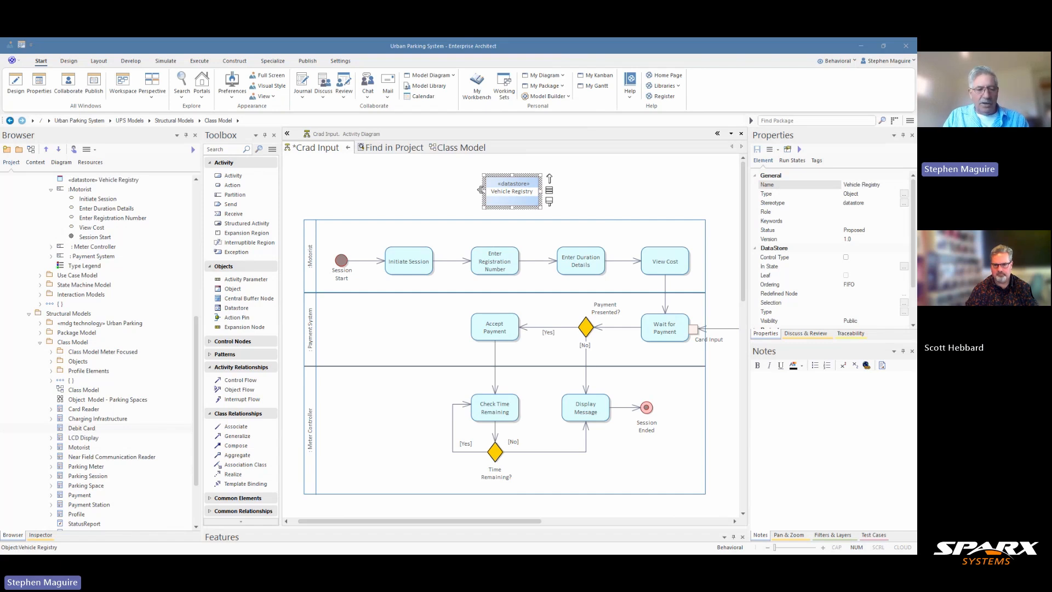
Paste the registered-vehicle database description into the Vehicle Registry notes.
{"action": "left_click", "coordinate": [510, 187]}
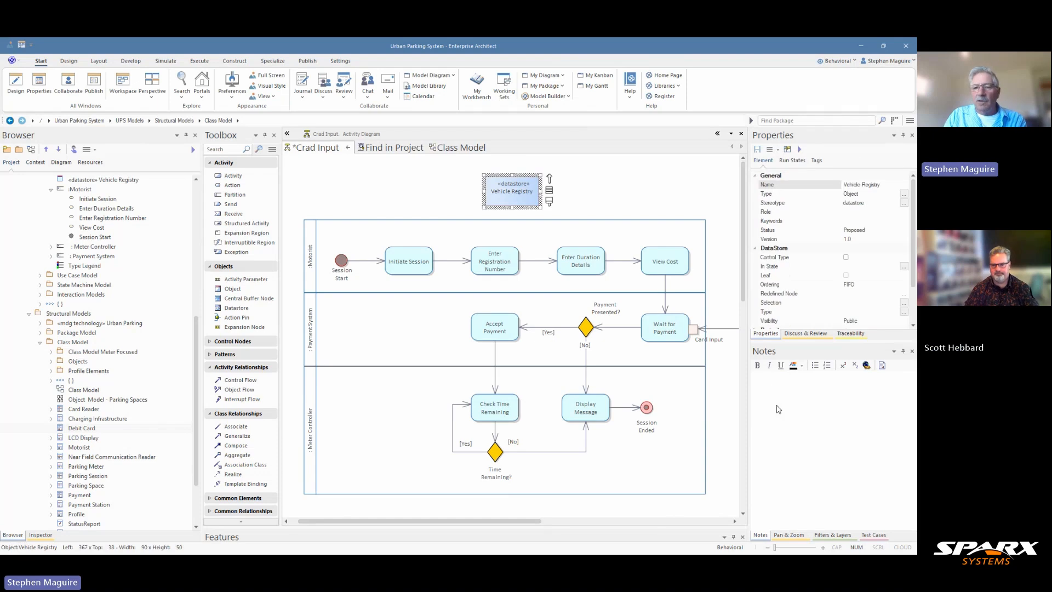
{"action": "left_click", "coordinate": [761, 381]}
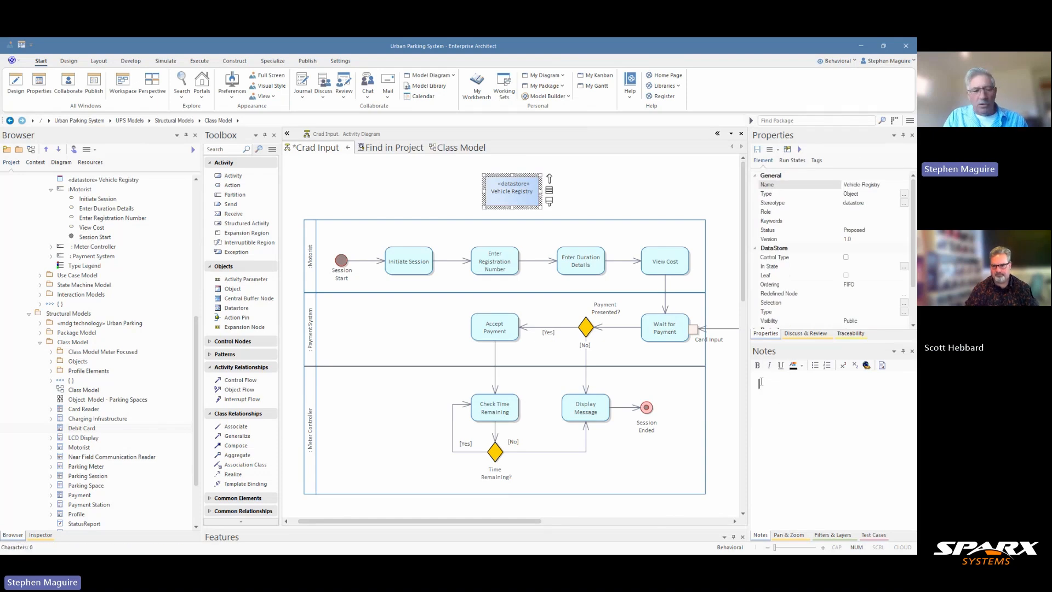
{"action": "type", "text": "This data store maintains a comprehensive database of registered vehicles, primarily storing license plate numbers along with associated vehicle and owner information. It serves as the primary reference for vehicle identification, validation, and linking vehicles to user accounts and parking transactions throughout the system."}
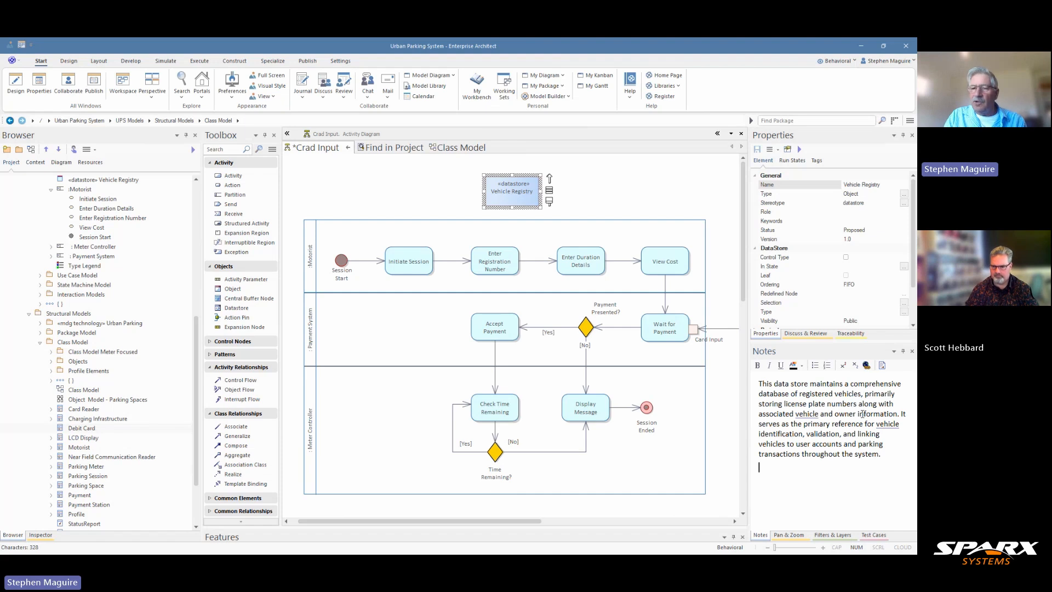
{"action": "left_click", "coordinate": [576, 182]}
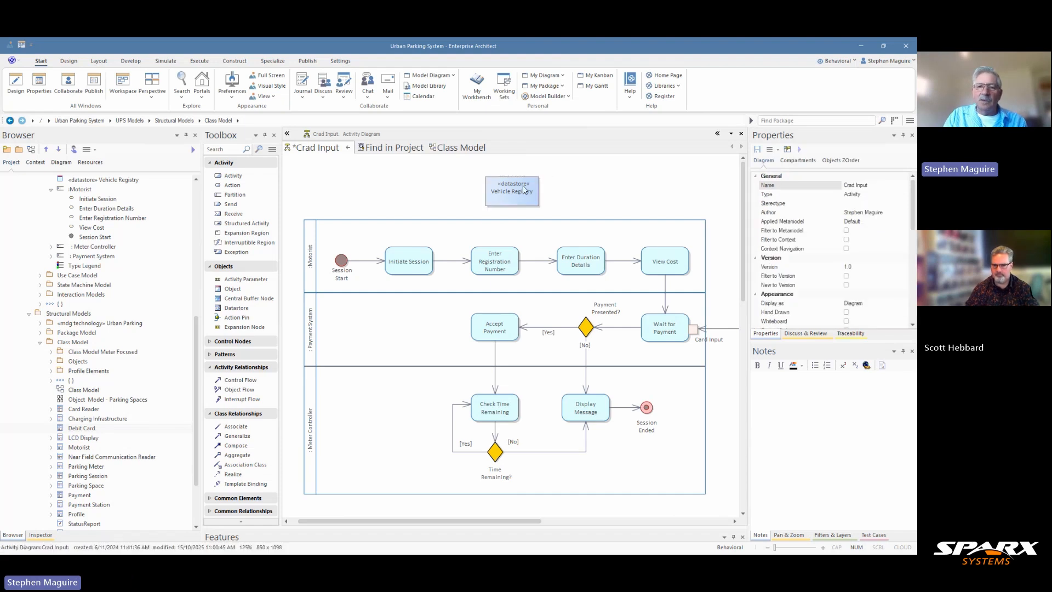
Move Vehicle Registry above Enter Registration Number and link them with an object flow.
{"action": "mouse_move", "coordinate": [524, 189]}
{"action": "left_mouse_down"}
{"action": "mouse_move", "coordinate": [476, 190]}
{"action": "mouse_move", "coordinate": [505, 190]}
{"action": "left_mouse_up"}
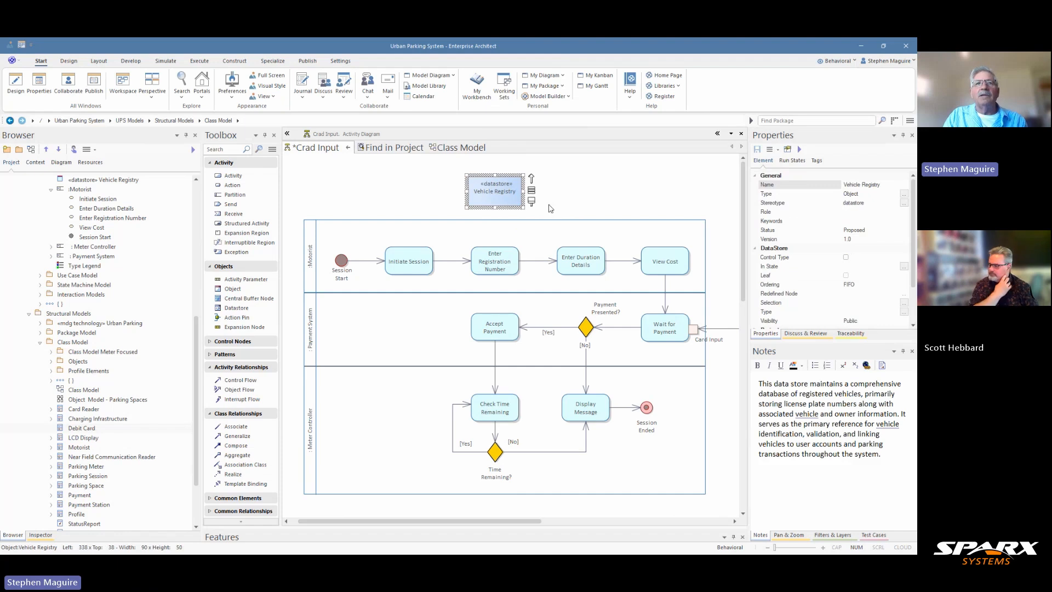
{"action": "left_click", "coordinate": [500, 257]}
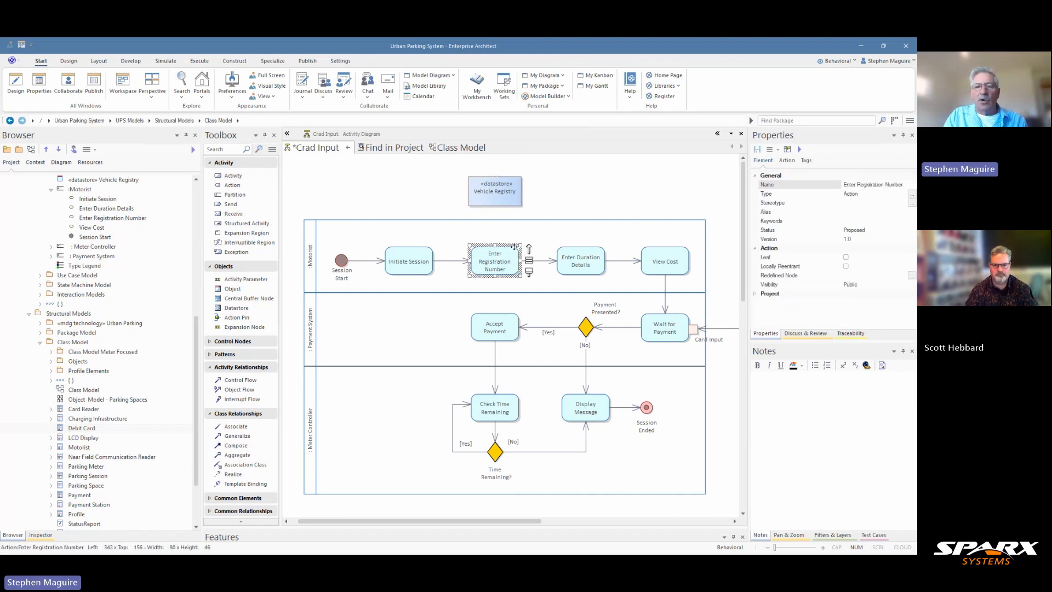
{"action": "left_click_drag", "start_coordinate": [531, 250], "coordinate": [491, 189]}
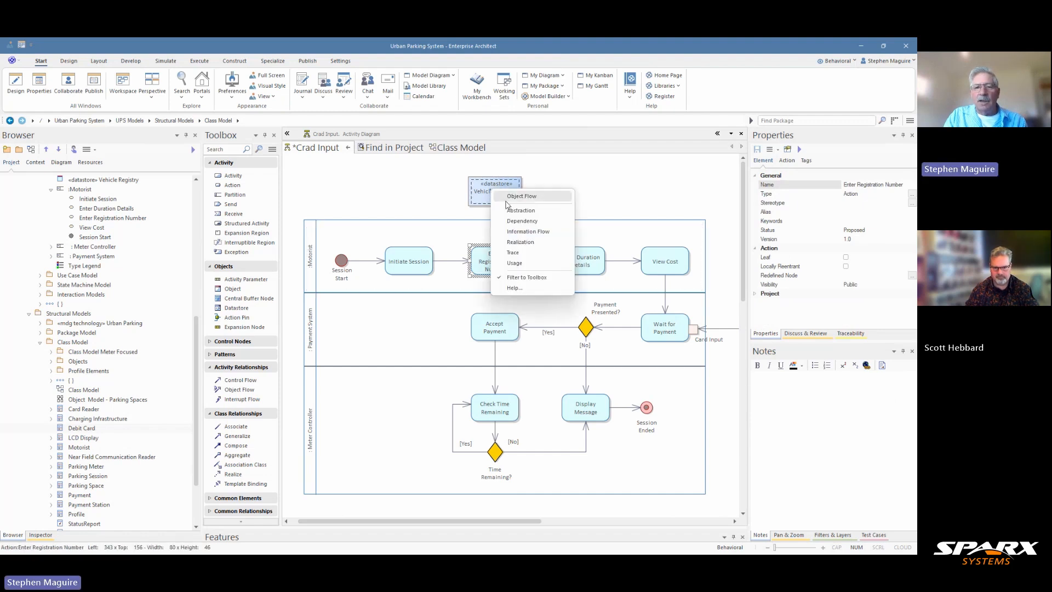
{"action": "left_click", "coordinate": [522, 195]}
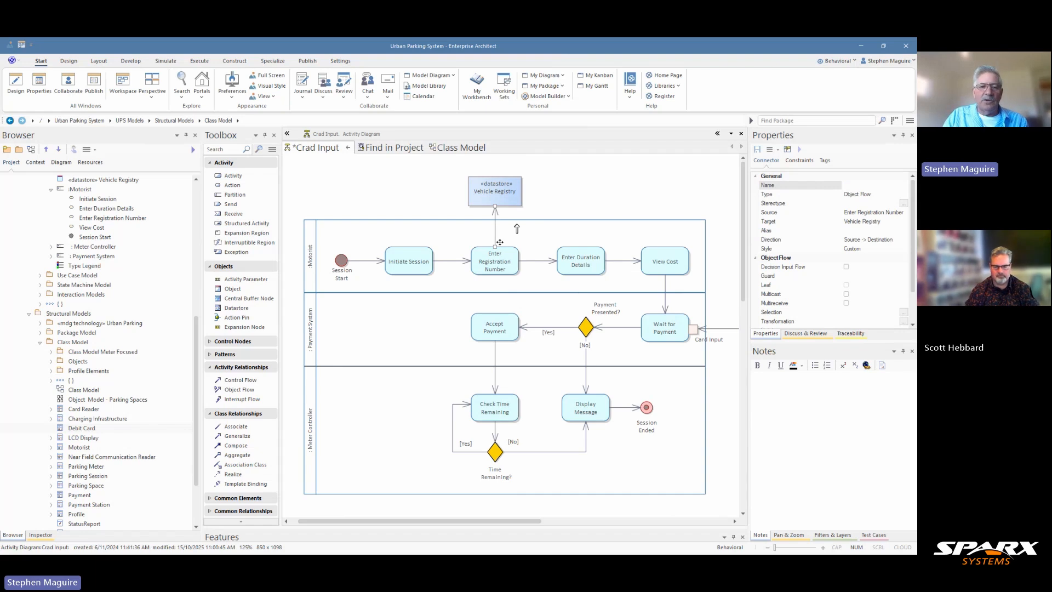
Add an action pin named 'Registration Number' to Enter Registration Number, positioned slightly right.
{"action": "left_click", "coordinate": [231, 318]}
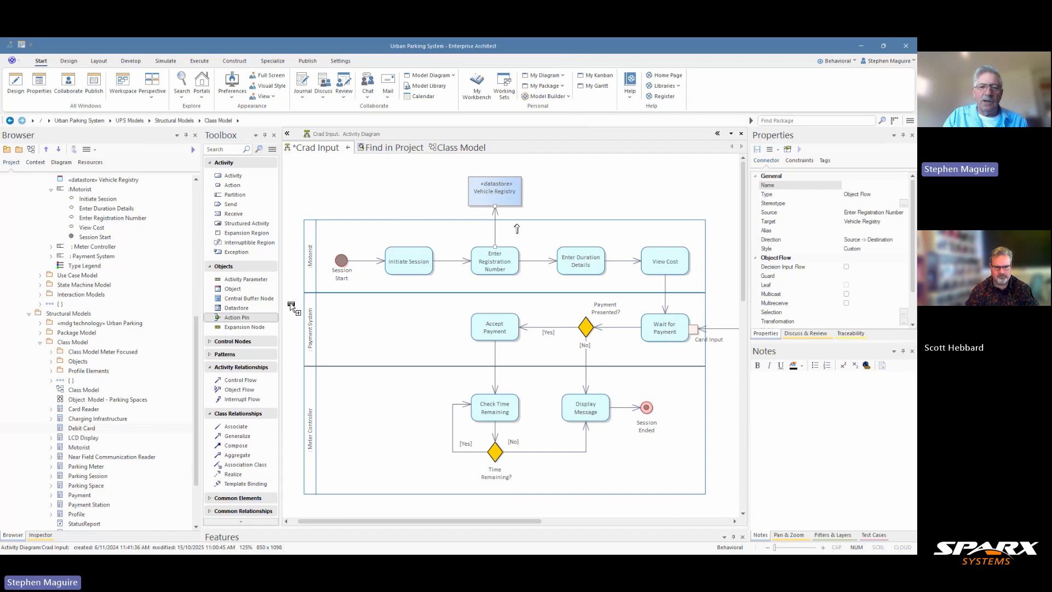
{"action": "left_click", "coordinate": [511, 253]}
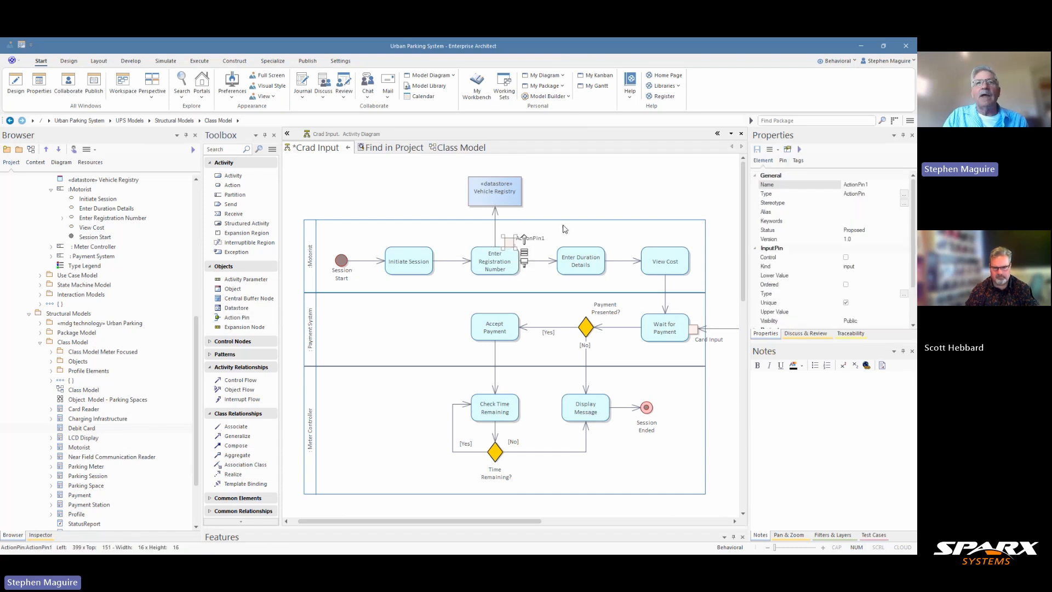
{"action": "left_click", "coordinate": [873, 184]}
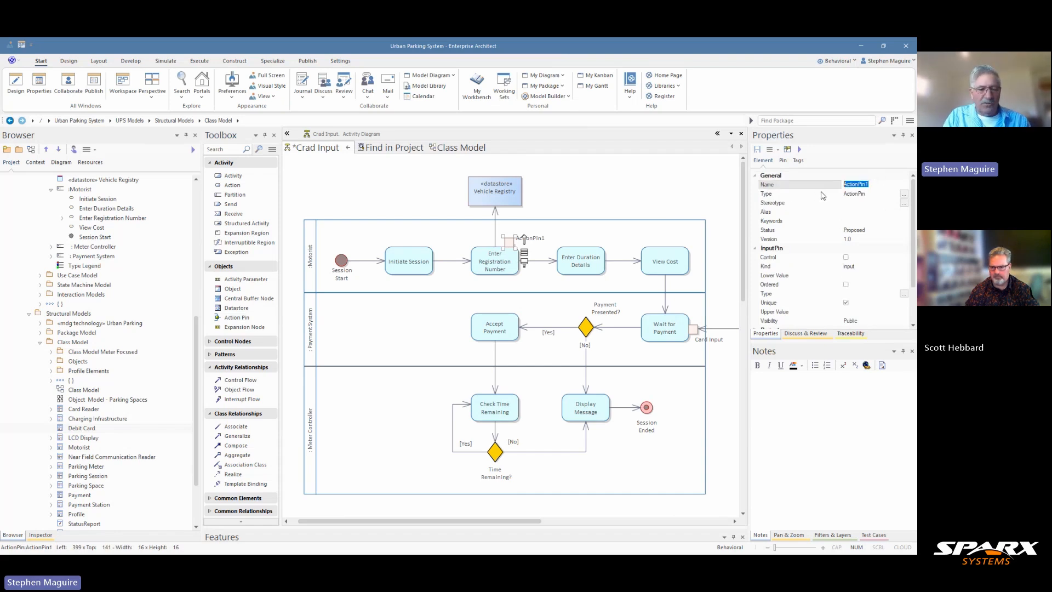
{"action": "type", "text": "Registr"}
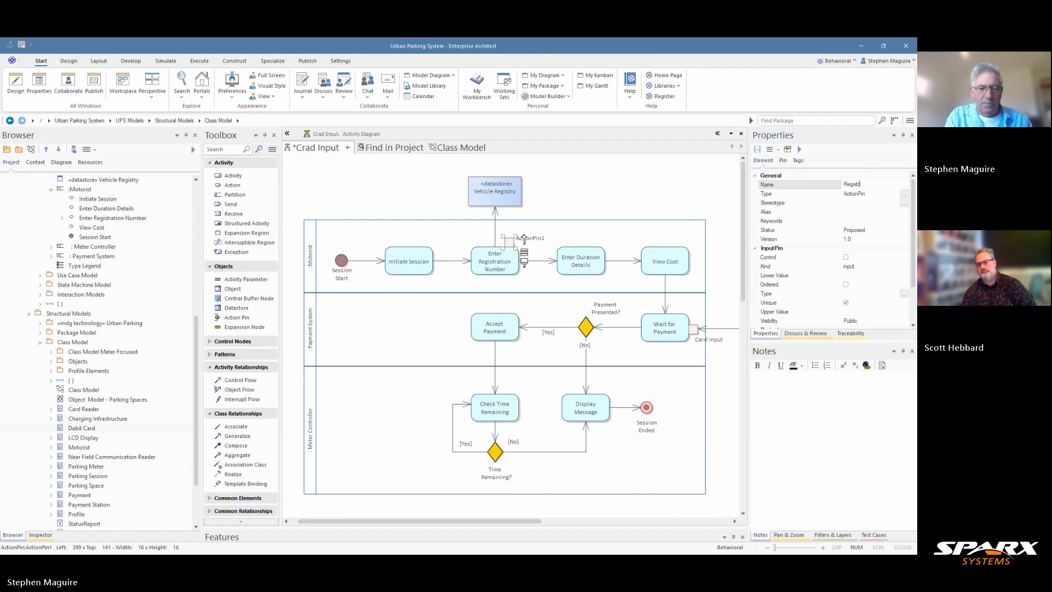
{"action": "type", "text": "ation N"}
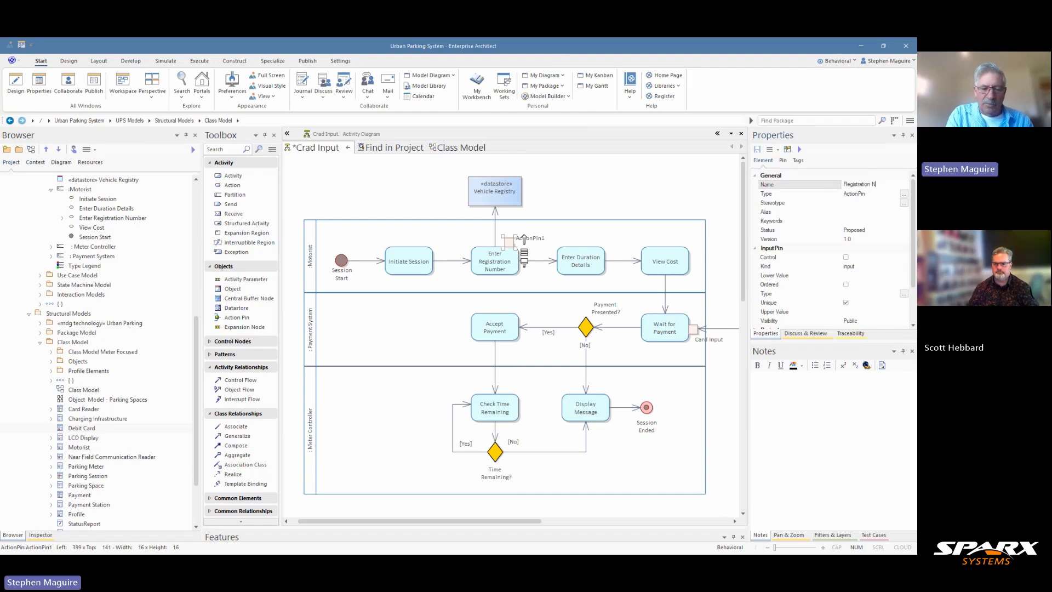
{"action": "type", "text": "umber"}
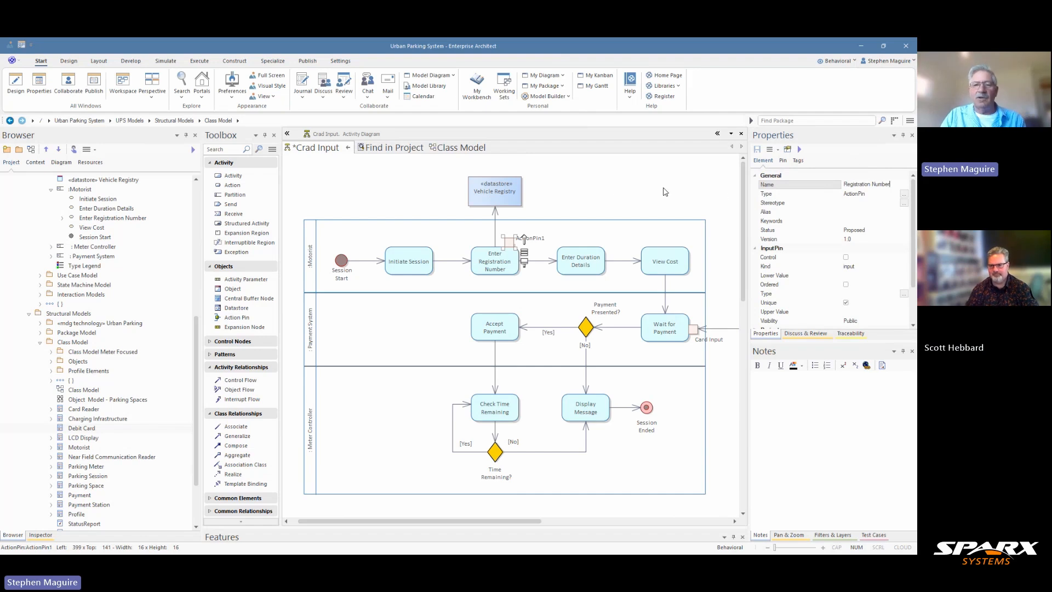
{"action": "left_click", "coordinate": [583, 204]}
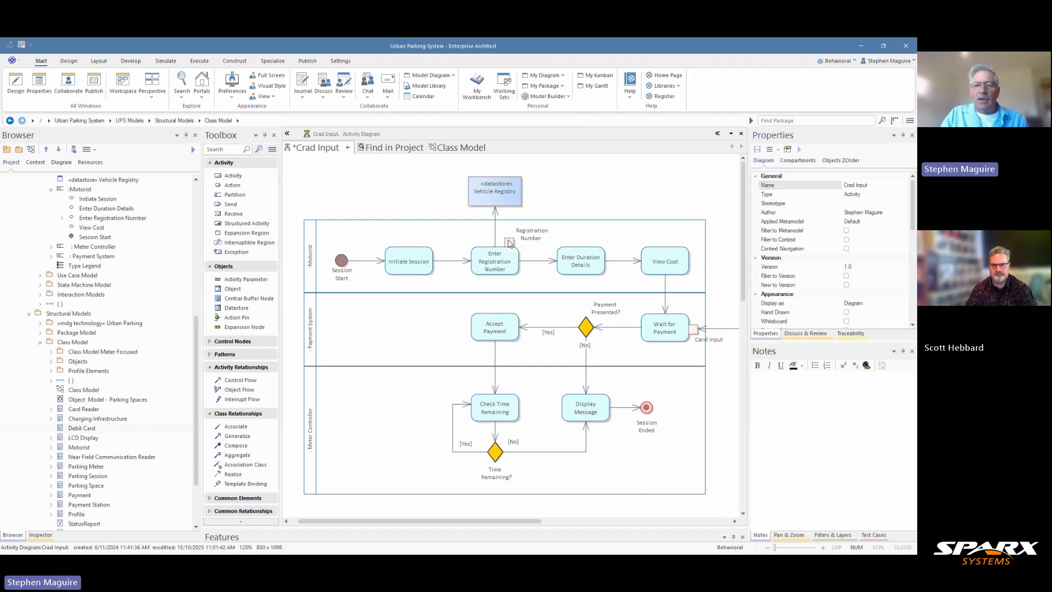
{"action": "left_click_drag", "start_coordinate": [506, 241], "coordinate": [515, 241]}
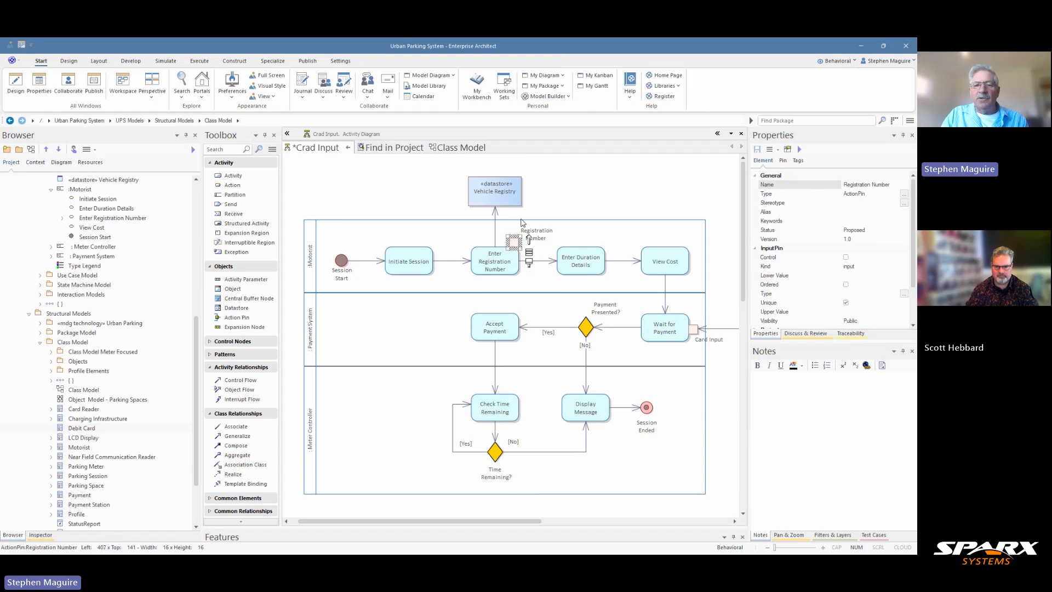
{"action": "left_click", "coordinate": [495, 230]}
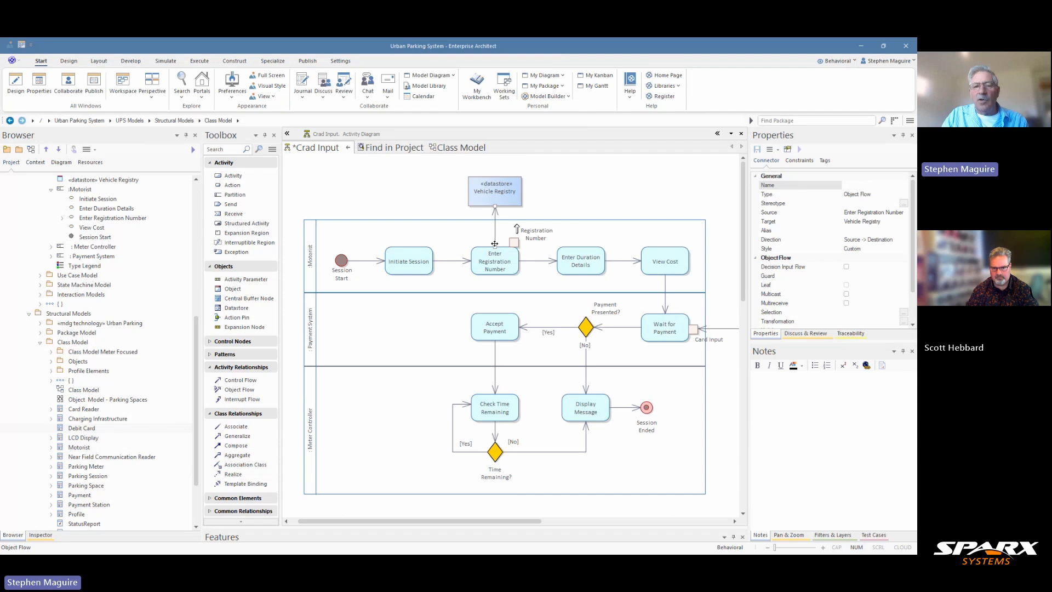
Reattach the object flow's lower end to the Registration Number pin atop Enter Registration Number.
{"action": "left_click_drag", "start_coordinate": [496, 248], "coordinate": [534, 231]}
{"action": "left_click", "coordinate": [581, 187]}
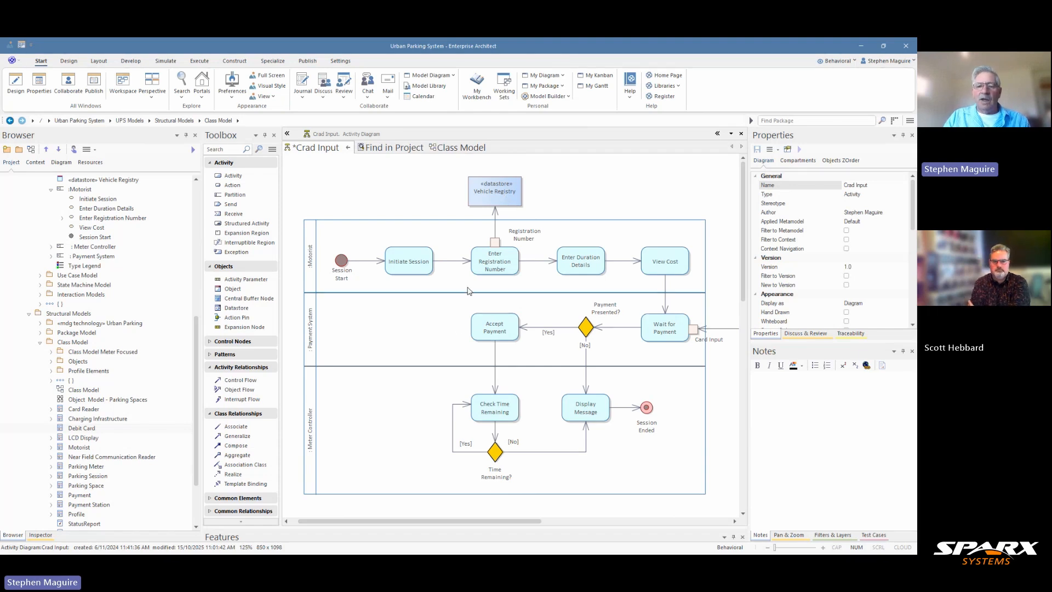
Place a new central buffer node, CentralBufferNode1, just right of the View Cost action.
{"action": "scroll", "coordinate": [542, 524], "scroll_direction": "right", "scroll_amount": 2}
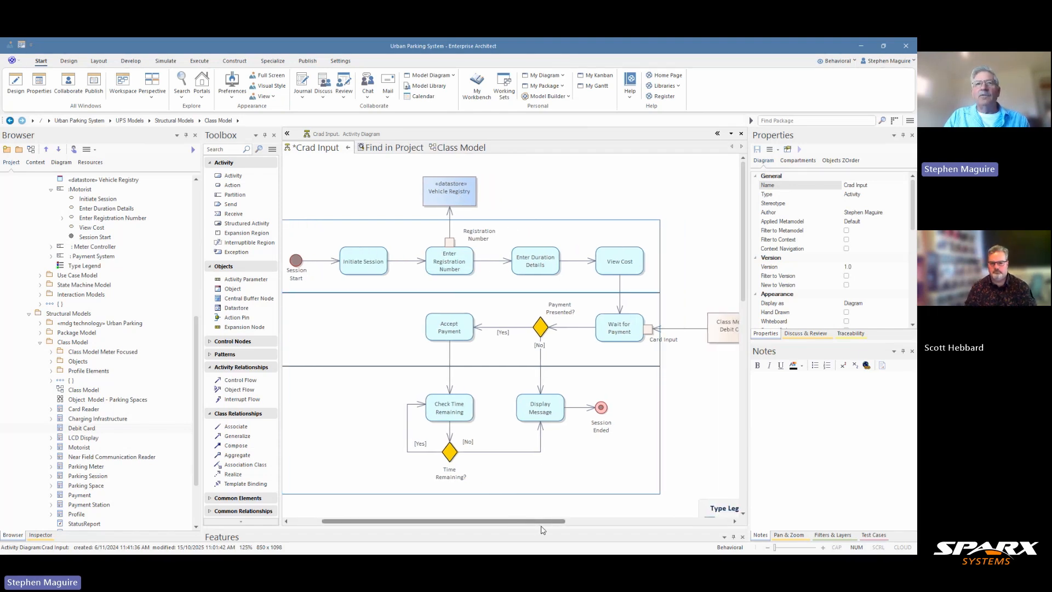
{"action": "scroll", "coordinate": [543, 528], "scroll_direction": "right", "scroll_amount": 3}
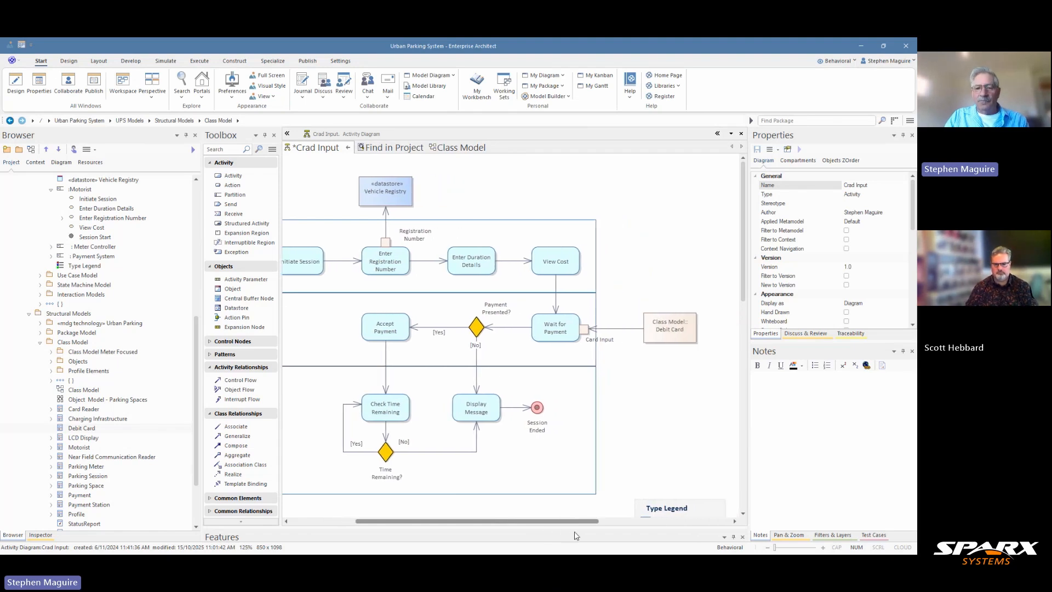
{"action": "scroll", "coordinate": [564, 535], "scroll_direction": "left", "scroll_amount": 1}
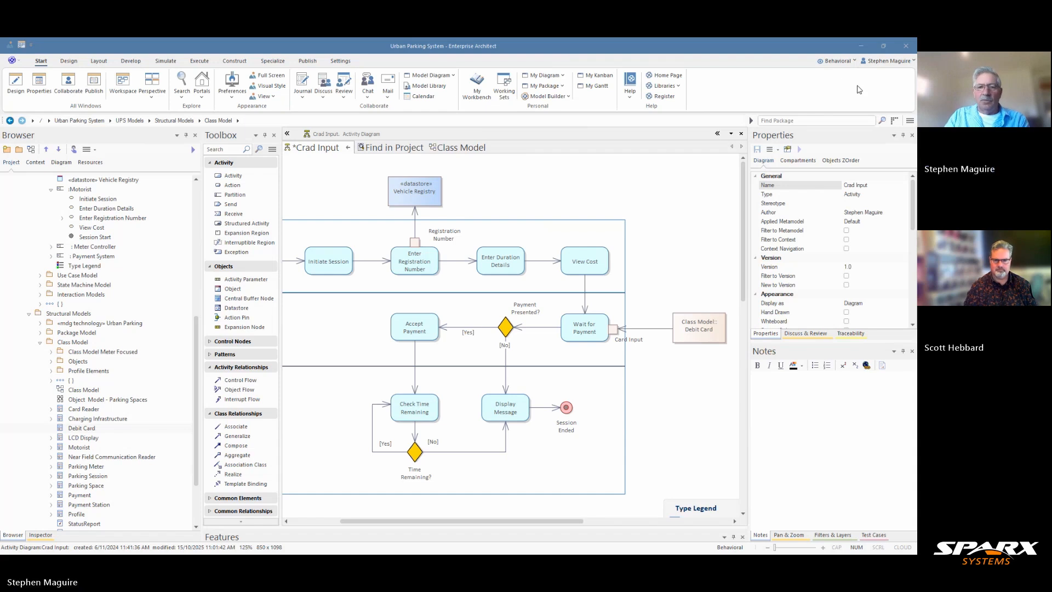
{"action": "left_click", "coordinate": [251, 298]}
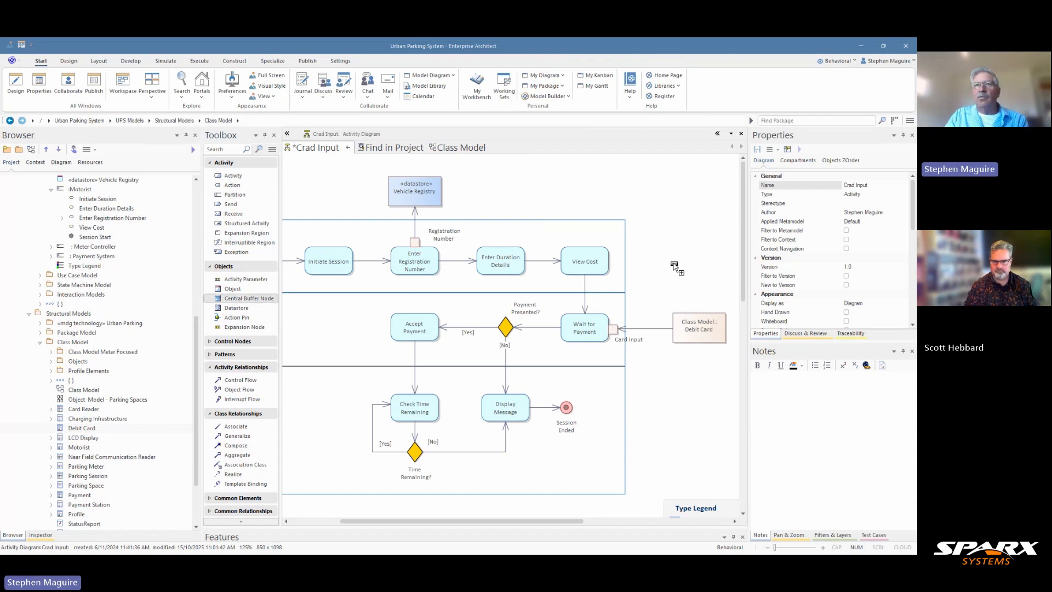
{"action": "left_click", "coordinate": [676, 254]}
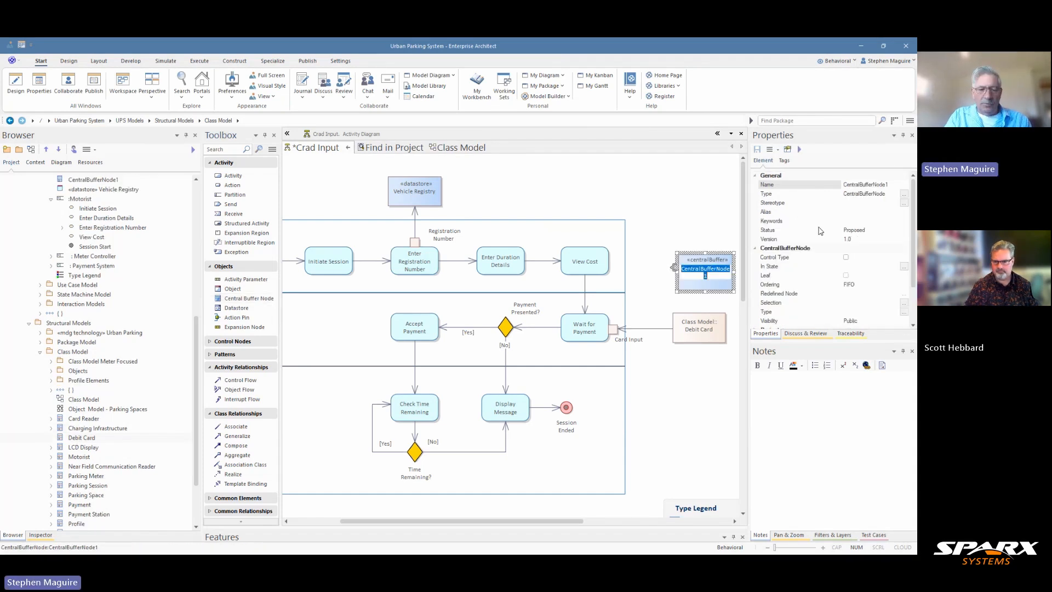
Name the central buffer 'Pending Transactions' and nudge it up and to the left.
{"action": "type", "text": "Pending Tra"}
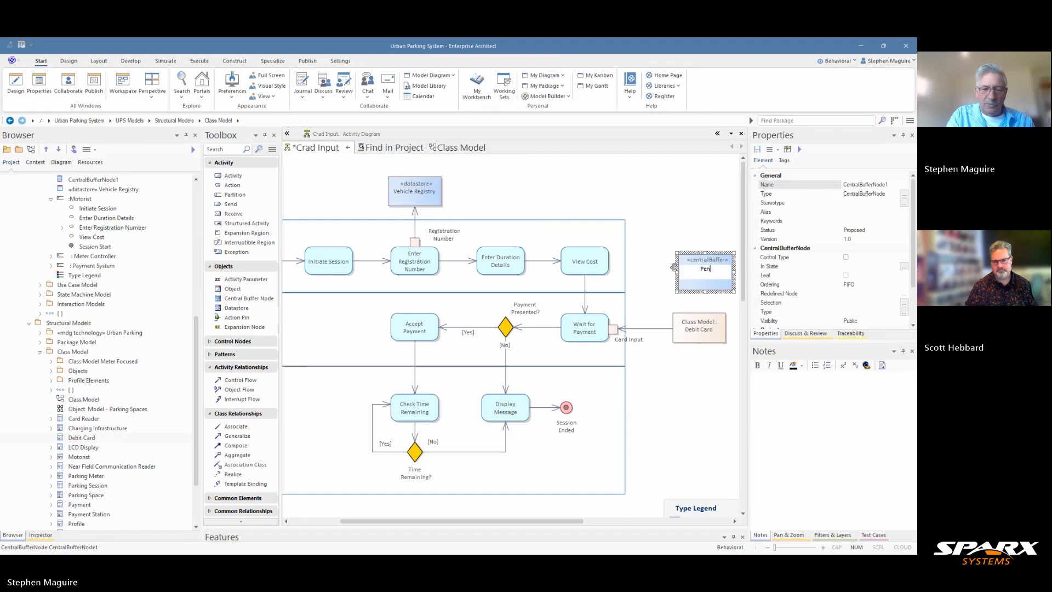
{"action": "type", "text": "nsactions"}
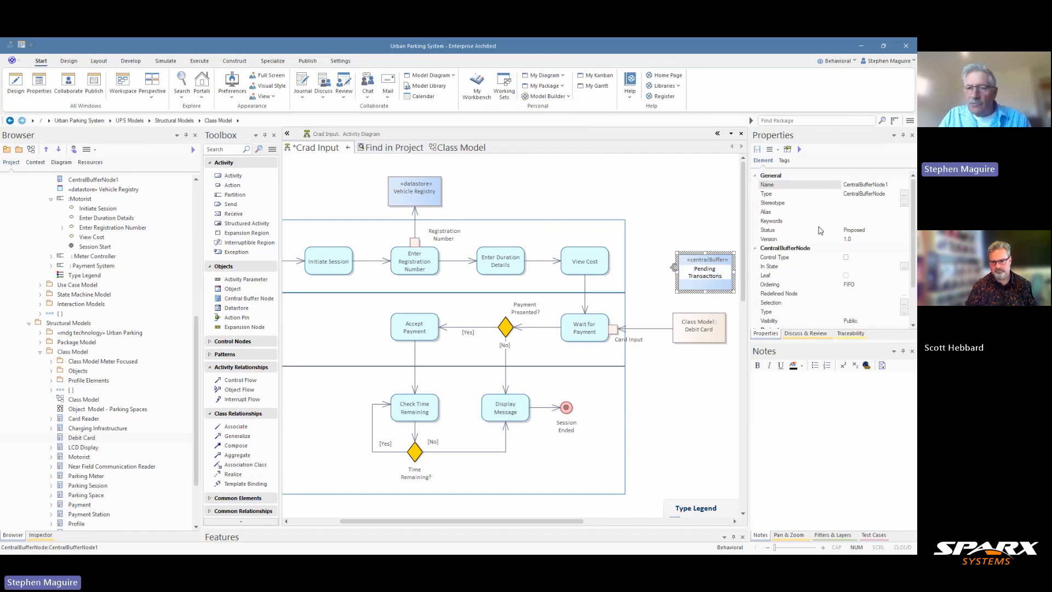
{"action": "left_click", "coordinate": [707, 245]}
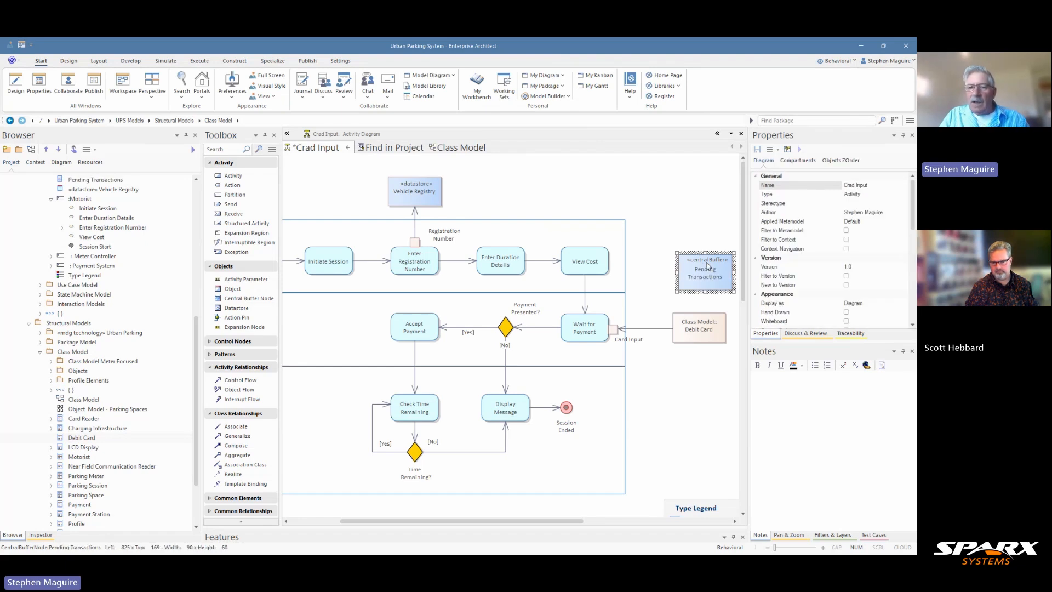
{"action": "left_click_drag", "start_coordinate": [710, 265], "coordinate": [695, 253]}
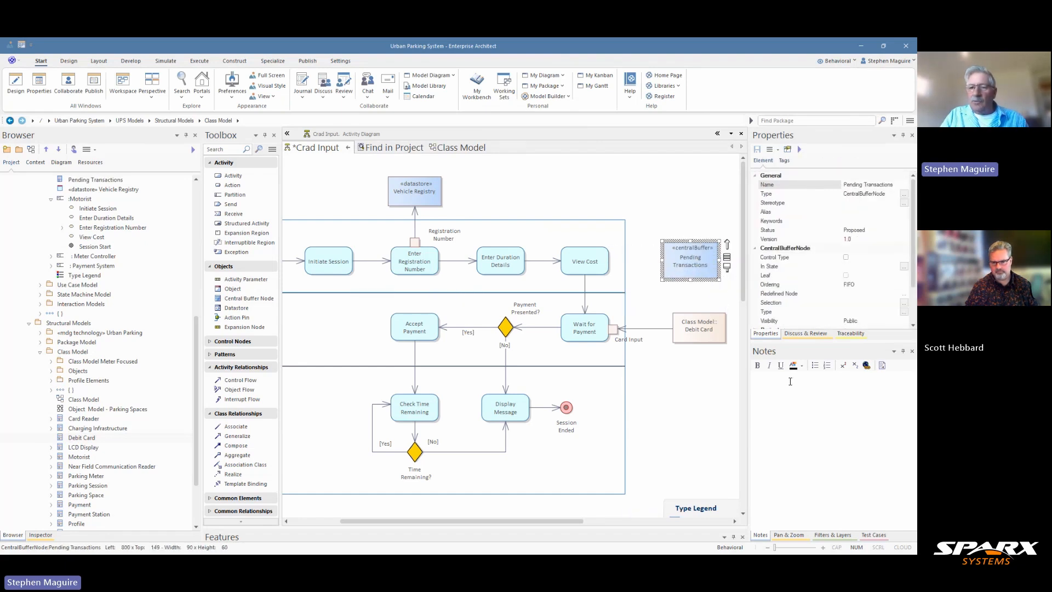
Replace the wrongly pasted notes with a description of transactions awaiting final confirmation.
{"action": "left_click", "coordinate": [793, 384]}
{"action": "type", "text": "This data store maintains a comprehensive database of registered vehicles, primarily storing license plate numbers along with associated vehicle and owner information. It serves as the primary reference for vehicle identification, validation, and linking vehicles to user accounts and parking transactions throughout the system."}
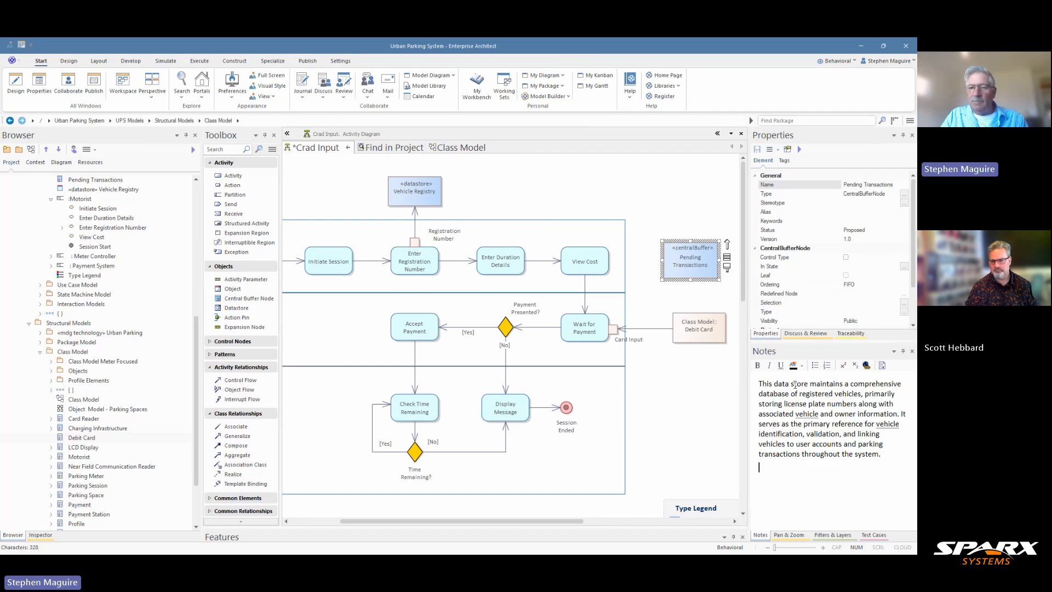
{"action": "key", "text": "ctrl+a"}
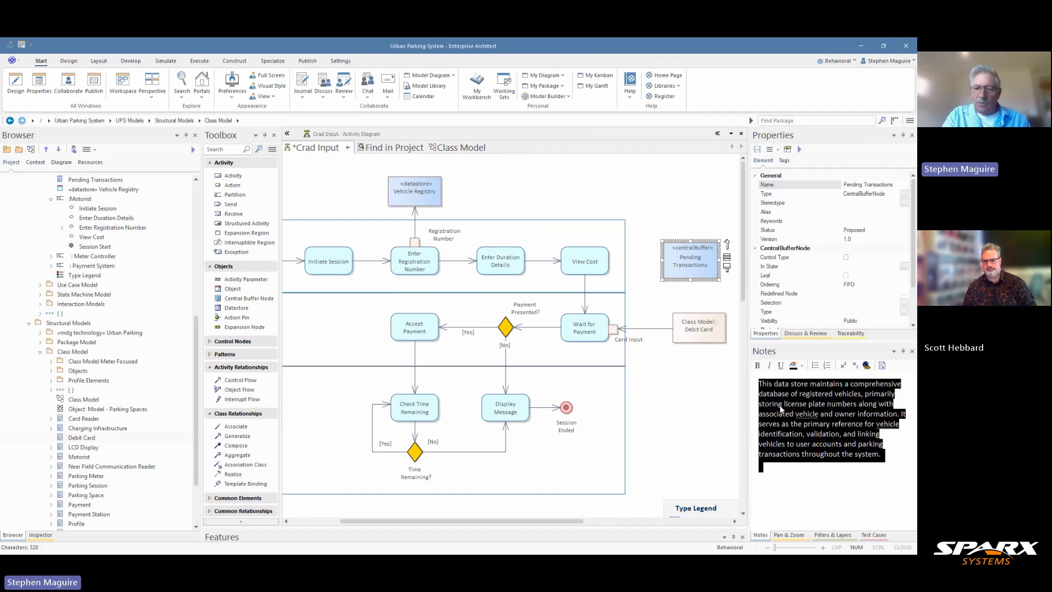
{"action": "key", "text": "Delete"}
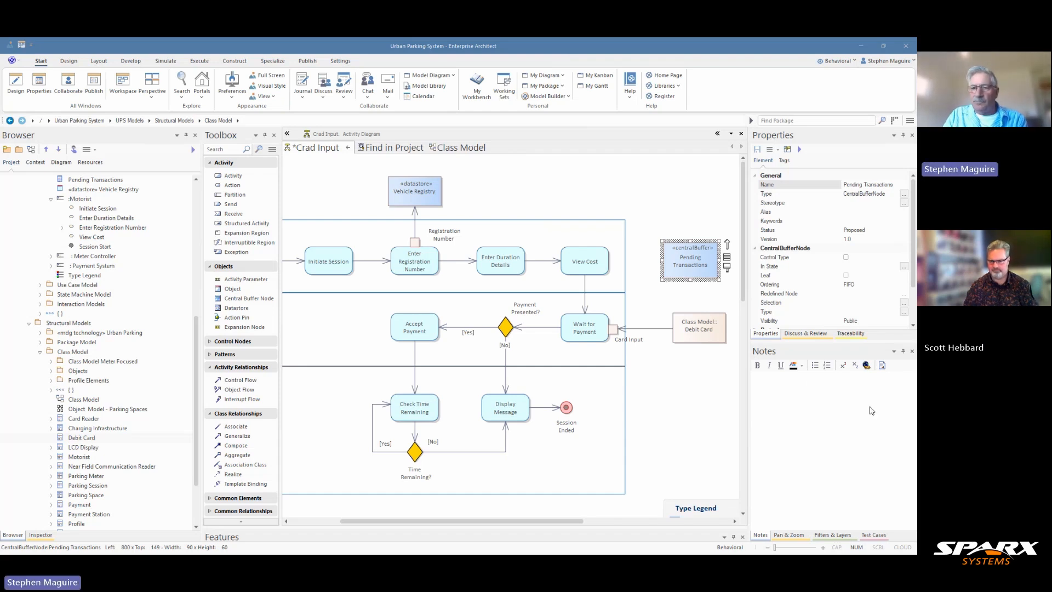
{"action": "left_click", "coordinate": [791, 382]}
{"action": "type", "text": "This central buffer temporarily holds all parking transactions that have been initiated but await final confirmation, such as pending payments, incomplete registrations, or reservations awaiting user arrival. Transactions remain in this buffer until they are either successfully completed and moved to permanent storage or cancelled due to timeout or user action."}
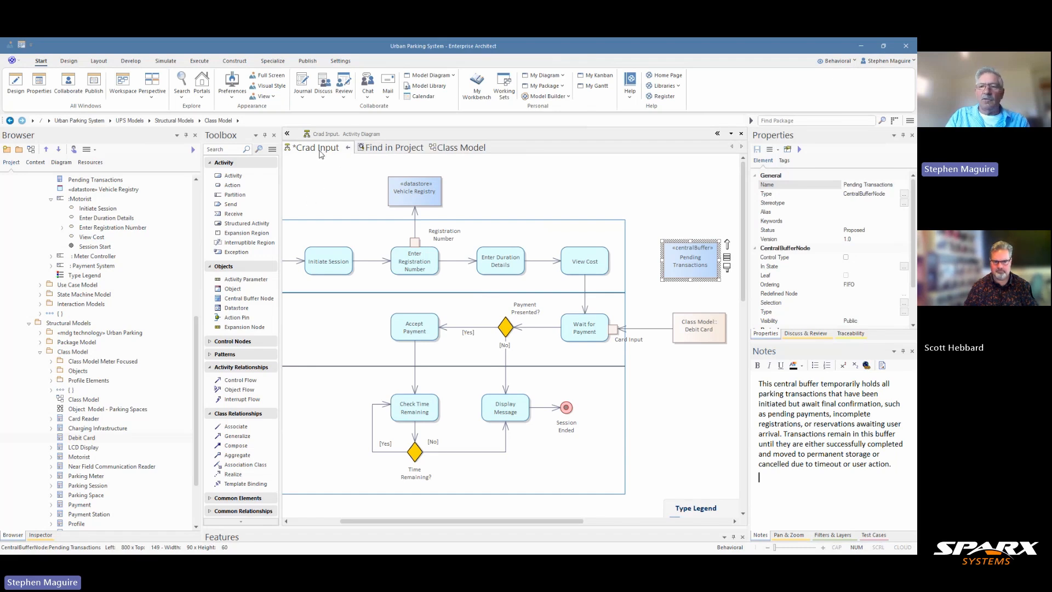
Replace 'Crad' with 'Card' in the diagram's Name so it reads 'Card Input'.
{"action": "left_click", "coordinate": [360, 207]}
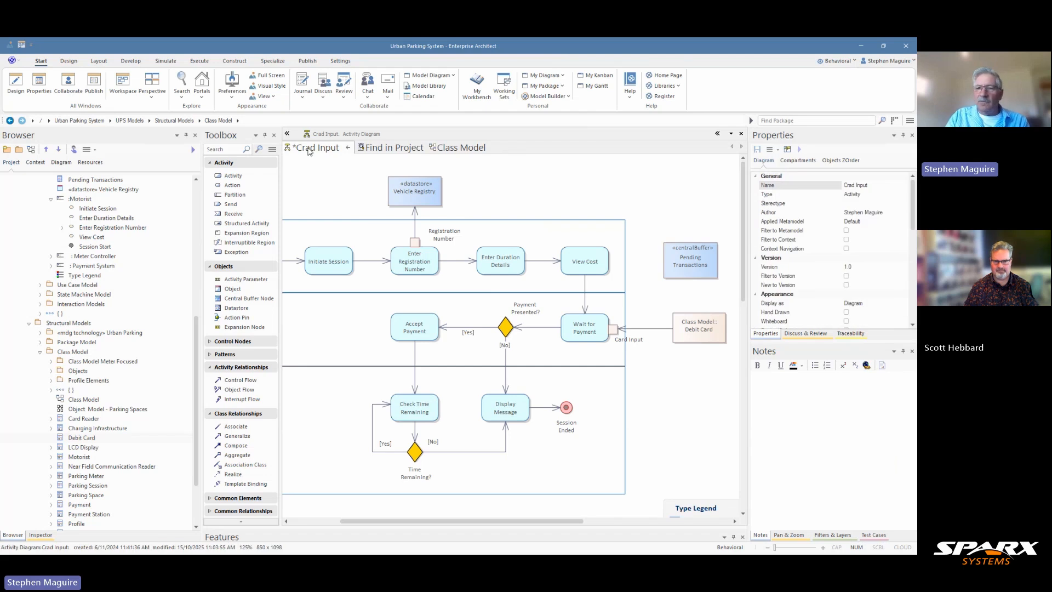
{"action": "double_click", "coordinate": [850, 186]}
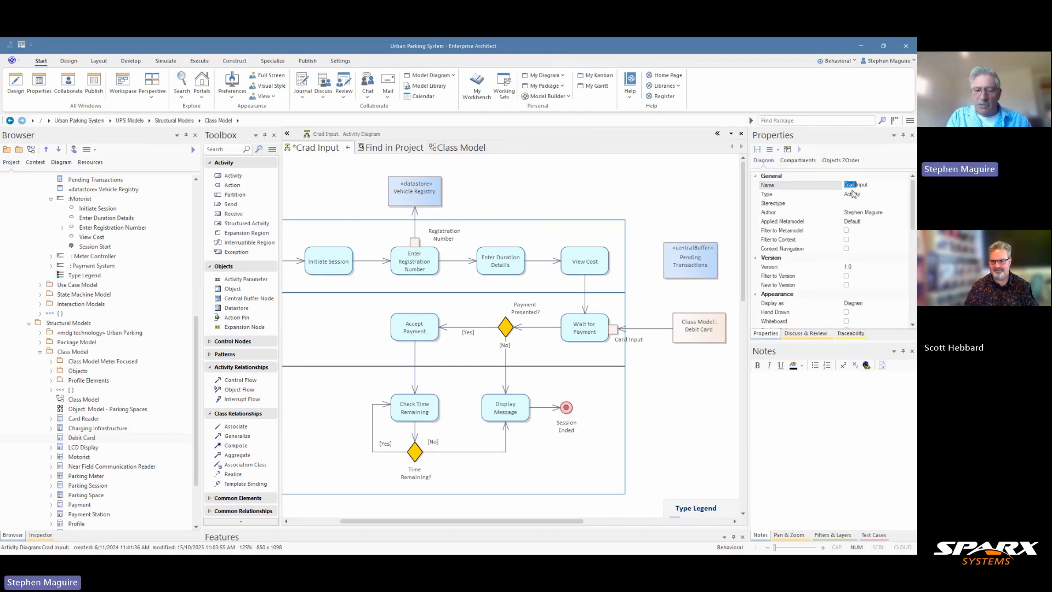
{"action": "type", "text": "Car"}
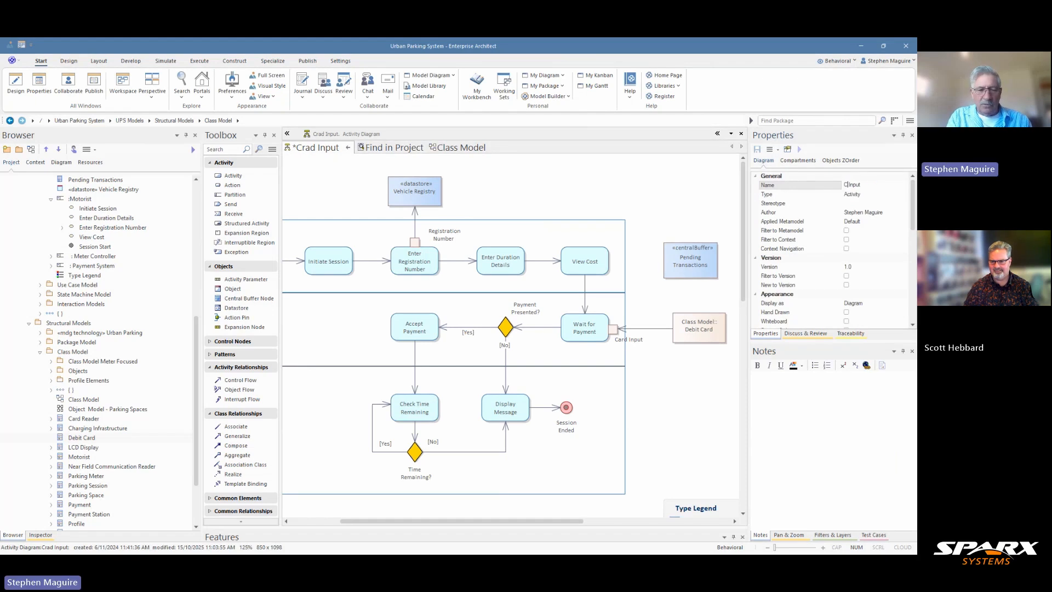
{"action": "type", "text": "d"}
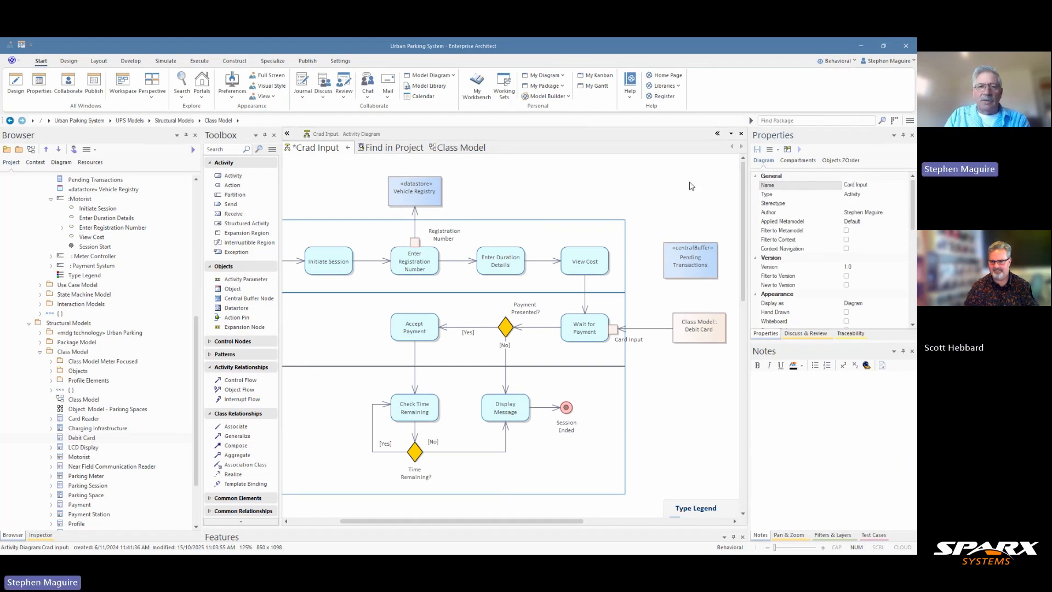
{"action": "left_click", "coordinate": [623, 191]}
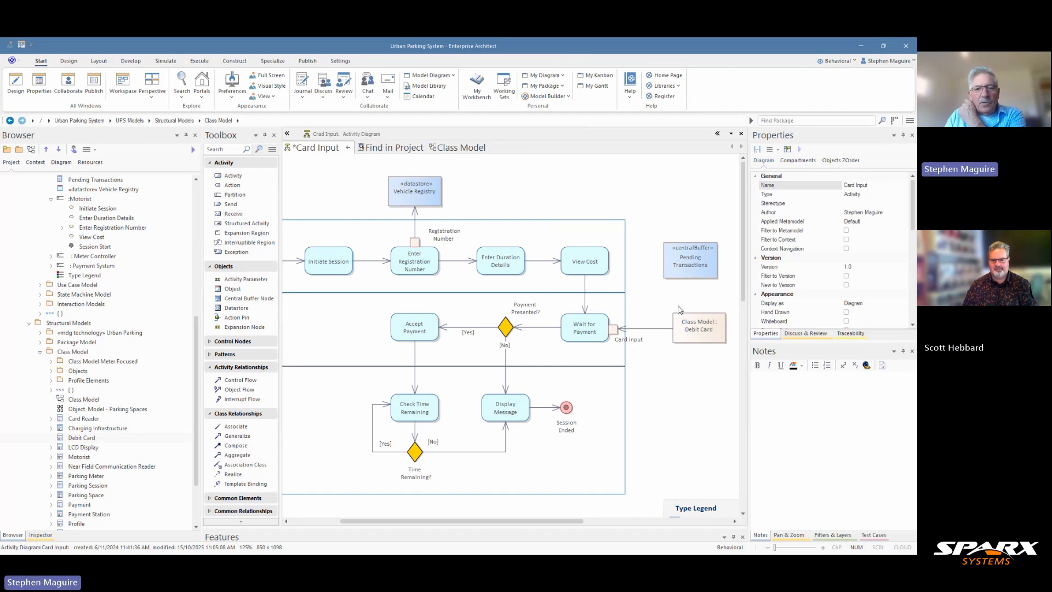
{"action": "left_click", "coordinate": [701, 267]}
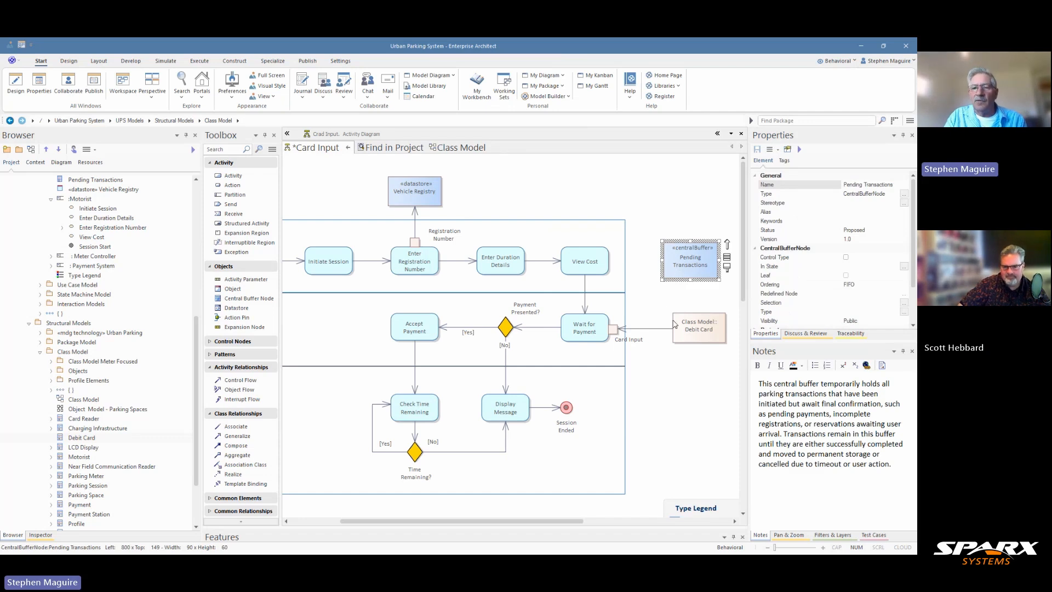
Move Debit Card lower and add a right-angled bend to its object flow.
{"action": "left_click_drag", "start_coordinate": [697, 334], "coordinate": [701, 394]}
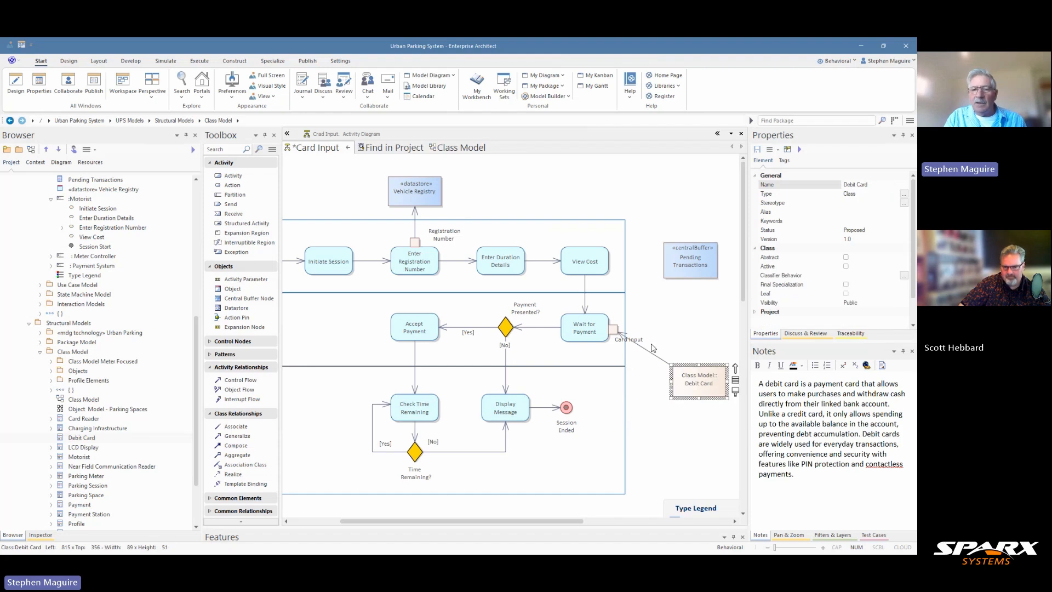
{"action": "left_click", "coordinate": [647, 351]}
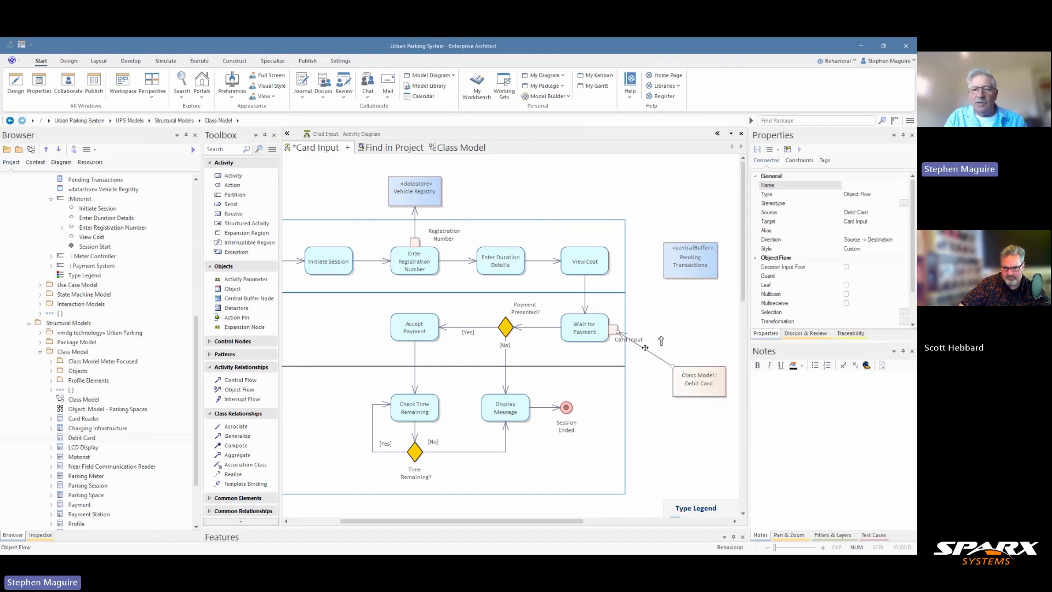
{"action": "right_click", "coordinate": [647, 351]}
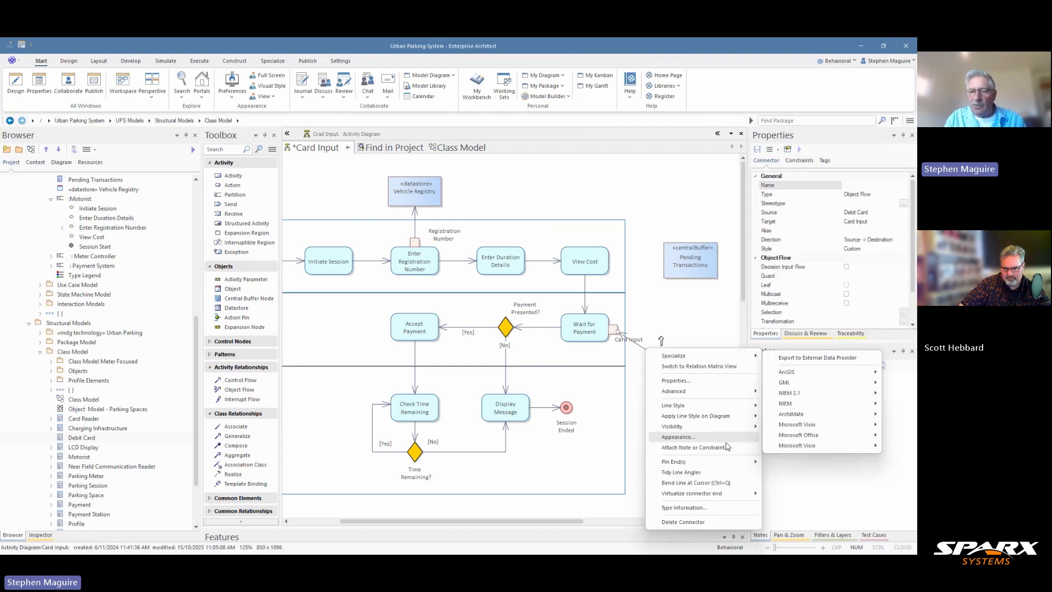
{"action": "left_click", "coordinate": [711, 484]}
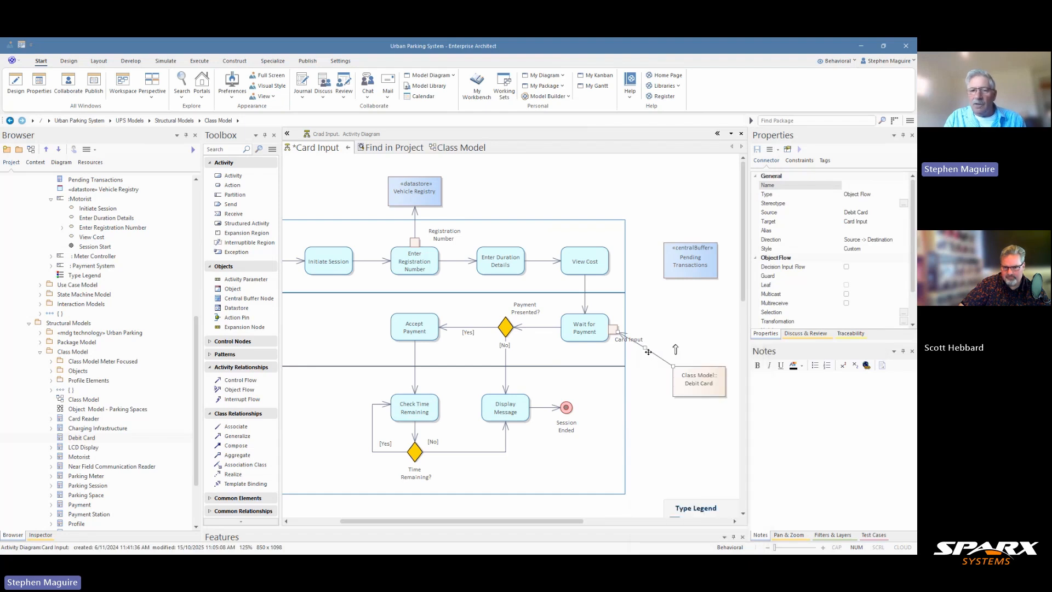
{"action": "left_click_drag", "start_coordinate": [645, 349], "coordinate": [697, 332]}
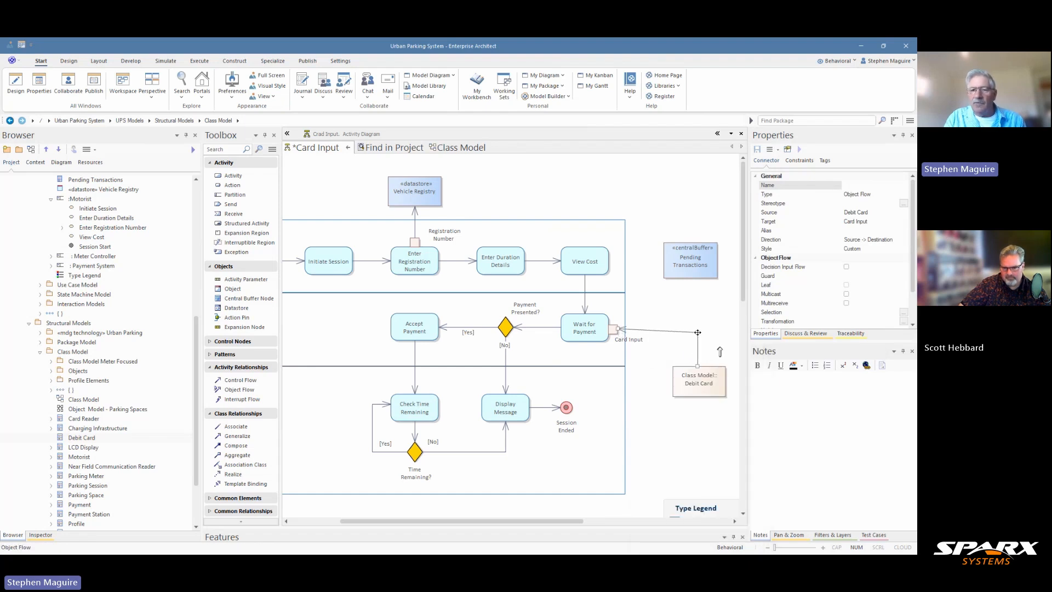
Lower the Card Input pin slightly on Wait for Payment and check the flow's routing.
{"action": "left_click", "coordinate": [614, 330]}
{"action": "left_click_drag", "start_coordinate": [614, 330], "coordinate": [615, 338]}
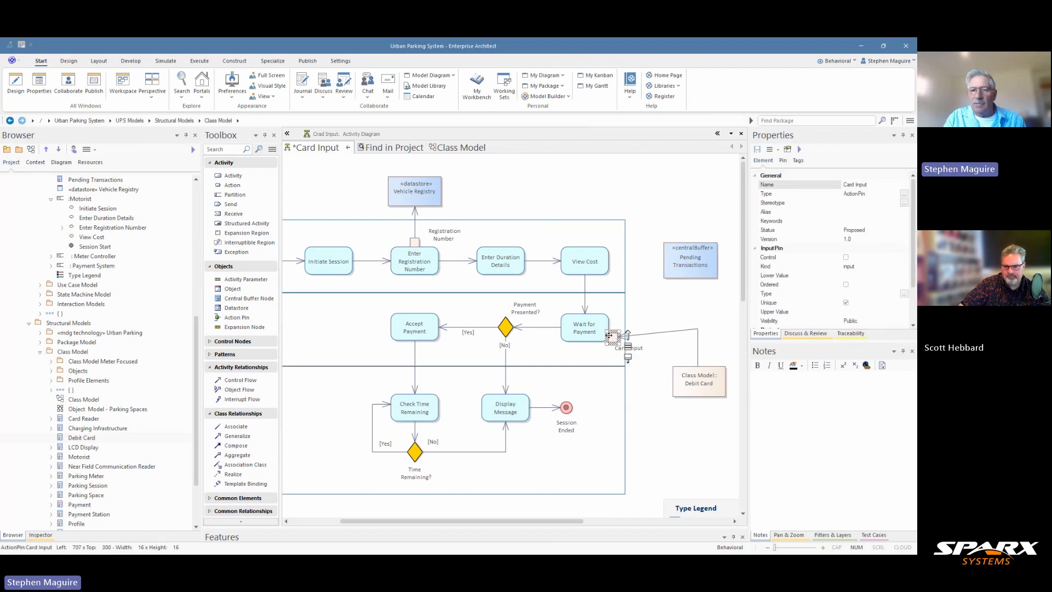
{"action": "left_click", "coordinate": [622, 338]}
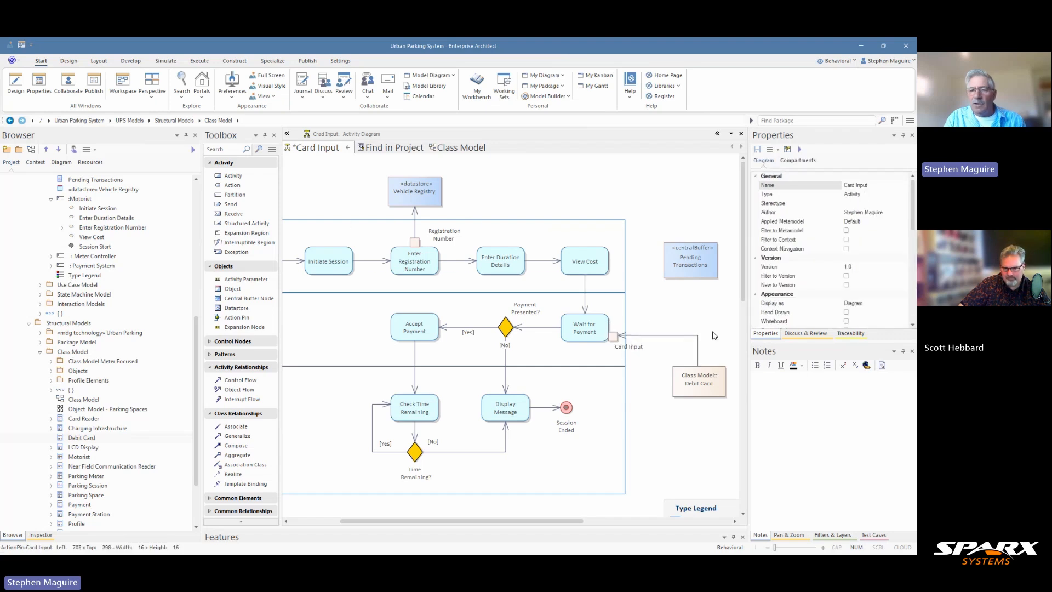
{"action": "left_click", "coordinate": [634, 336]}
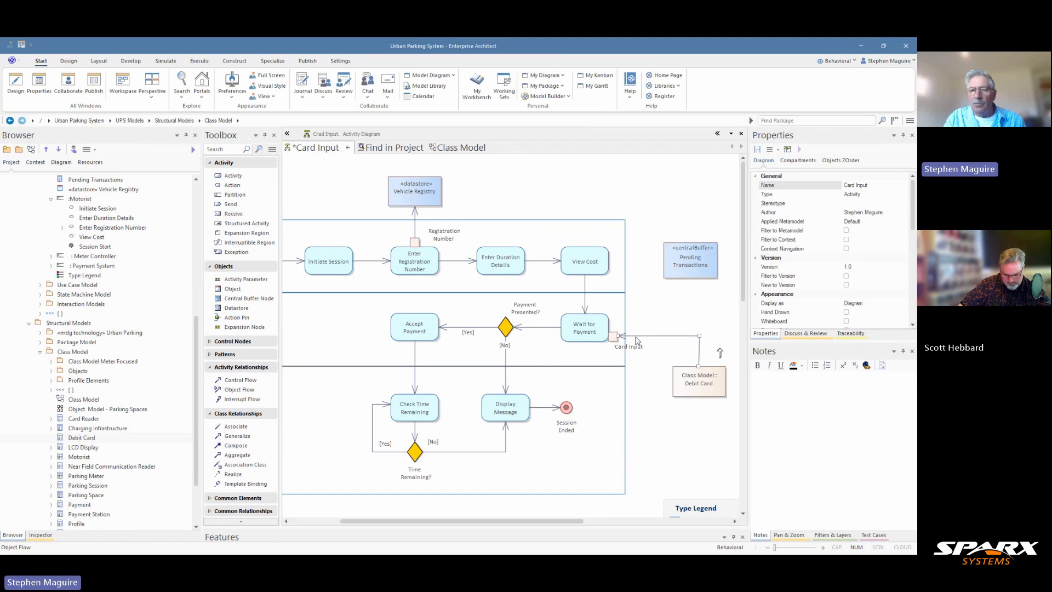
Shift Pending Transactions down-left and add an action pin to View Cost with its label hidden.
{"action": "left_click", "coordinate": [673, 273]}
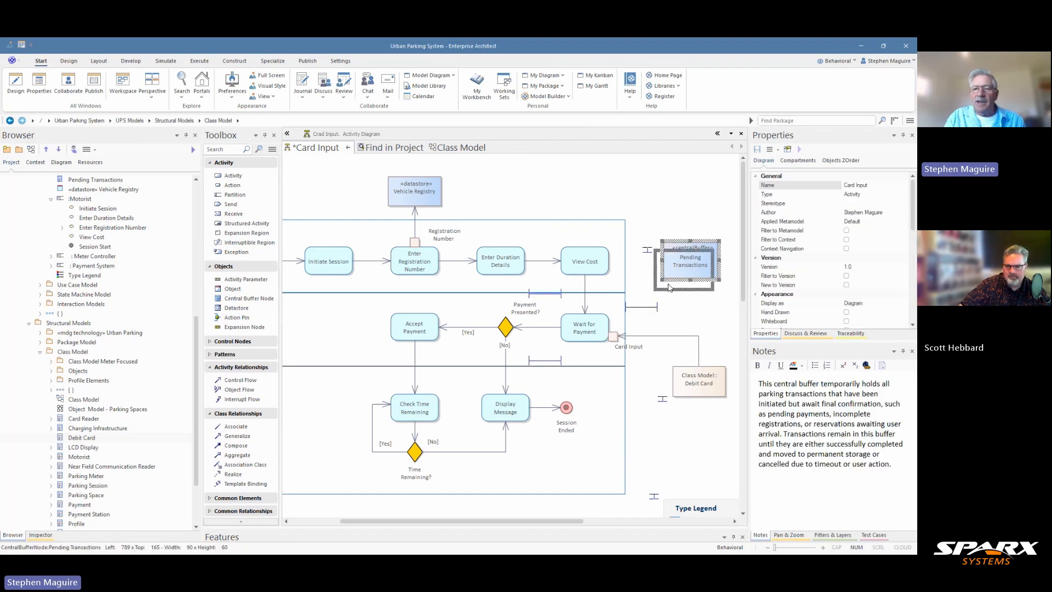
{"action": "left_click_drag", "start_coordinate": [673, 273], "coordinate": [666, 294]}
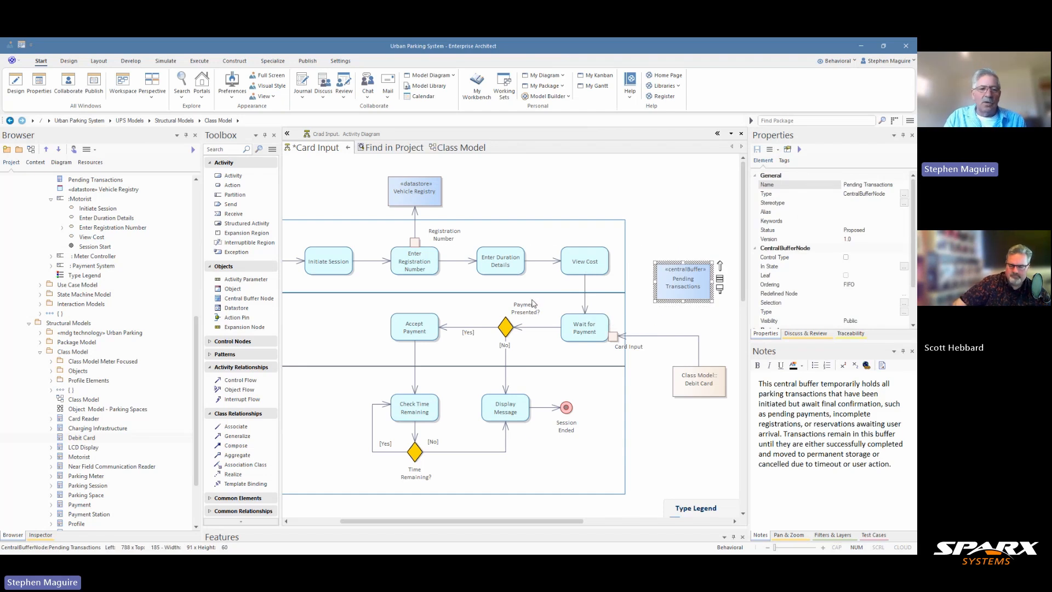
{"action": "left_click", "coordinate": [241, 318]}
{"action": "left_click", "coordinate": [609, 260]}
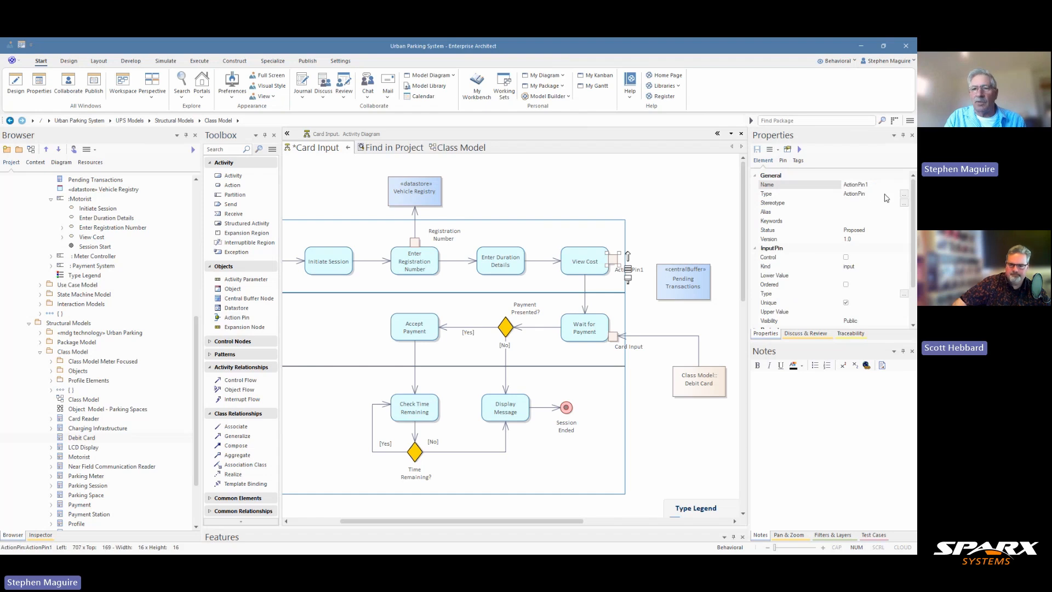
{"action": "left_click", "coordinate": [640, 269]}
{"action": "right_click", "coordinate": [635, 269]}
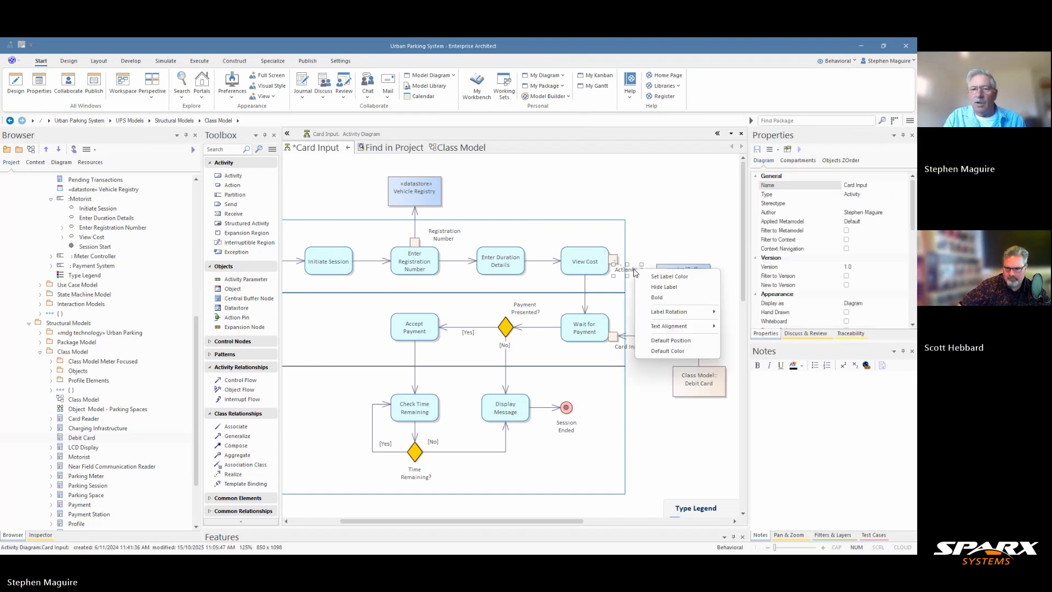
{"action": "left_click", "coordinate": [656, 289]}
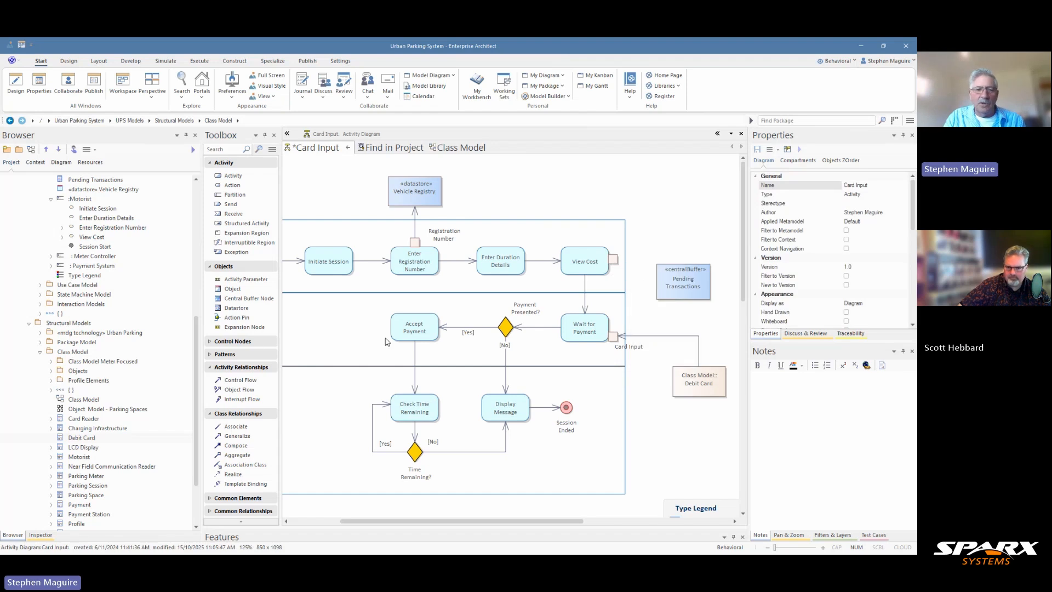
Add an action pin to Wait for Payment, hide its ActionPin2 label, and position it lower on the edge.
{"action": "left_click", "coordinate": [237, 317]}
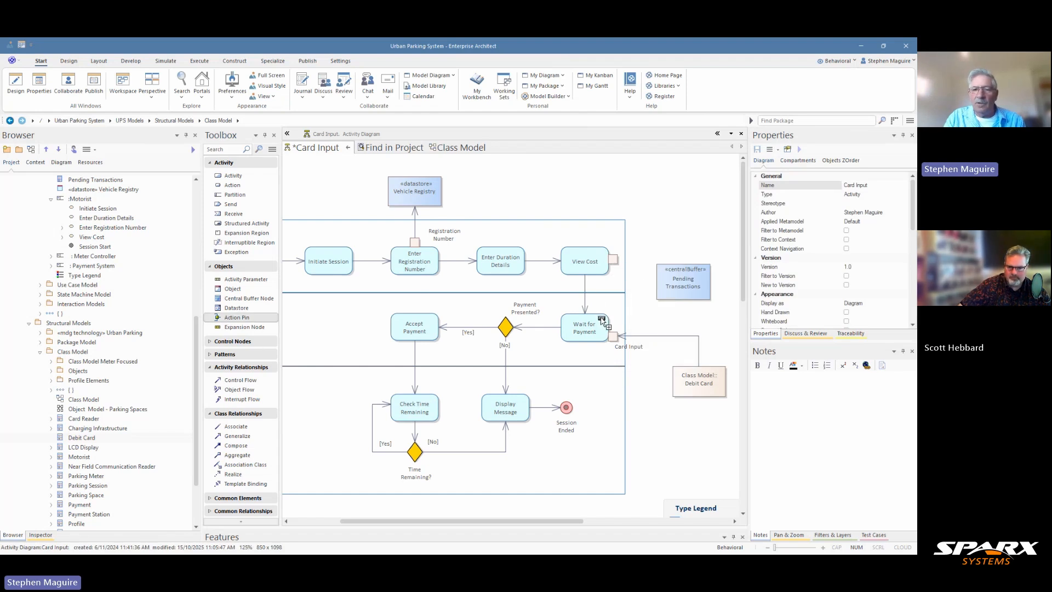
{"action": "left_click", "coordinate": [603, 316]}
{"action": "left_click", "coordinate": [628, 306]}
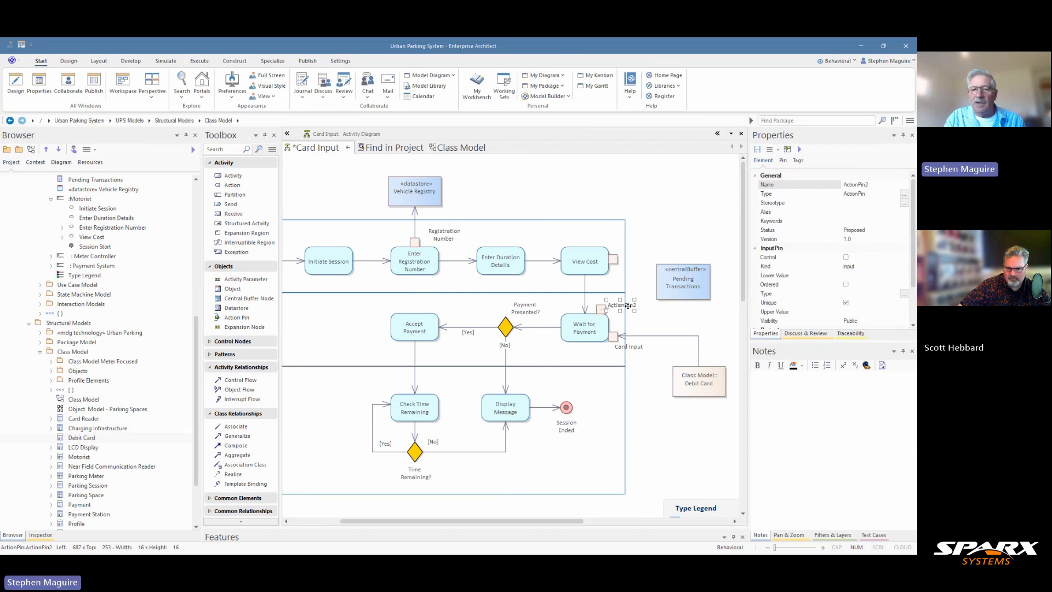
{"action": "right_click", "coordinate": [628, 305]}
{"action": "left_click", "coordinate": [662, 324]}
{"action": "left_click", "coordinate": [612, 316]}
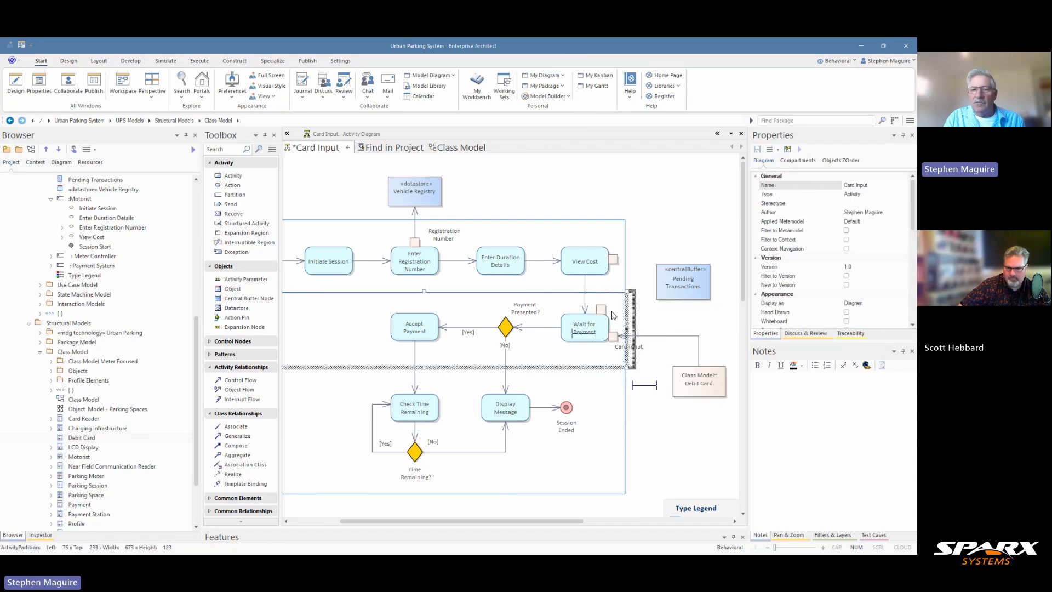
{"action": "left_click_drag", "start_coordinate": [612, 316], "coordinate": [618, 322]}
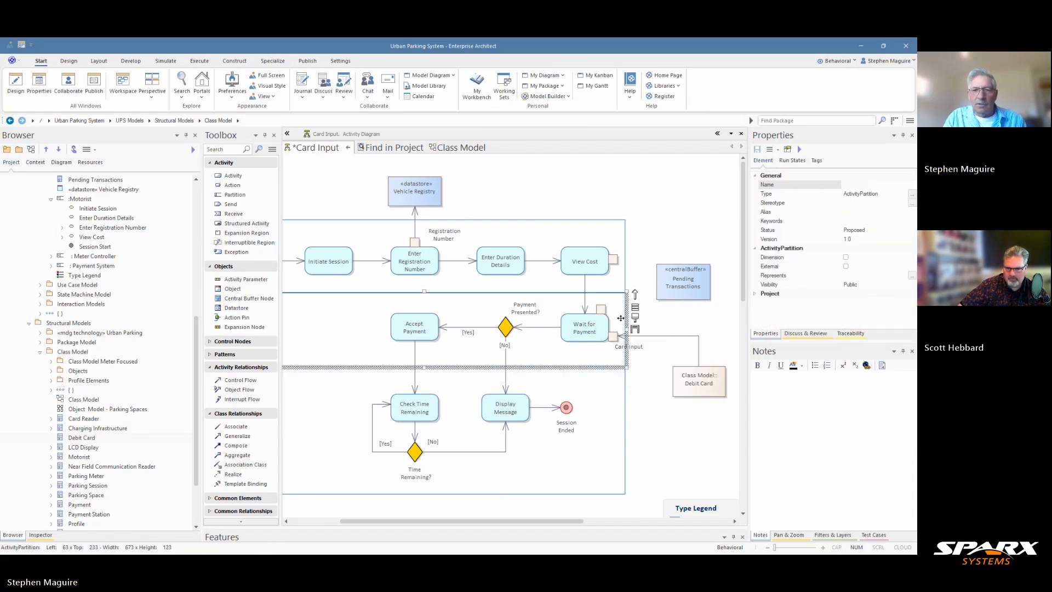
{"action": "left_click", "coordinate": [656, 321]}
{"action": "left_click", "coordinate": [601, 308]}
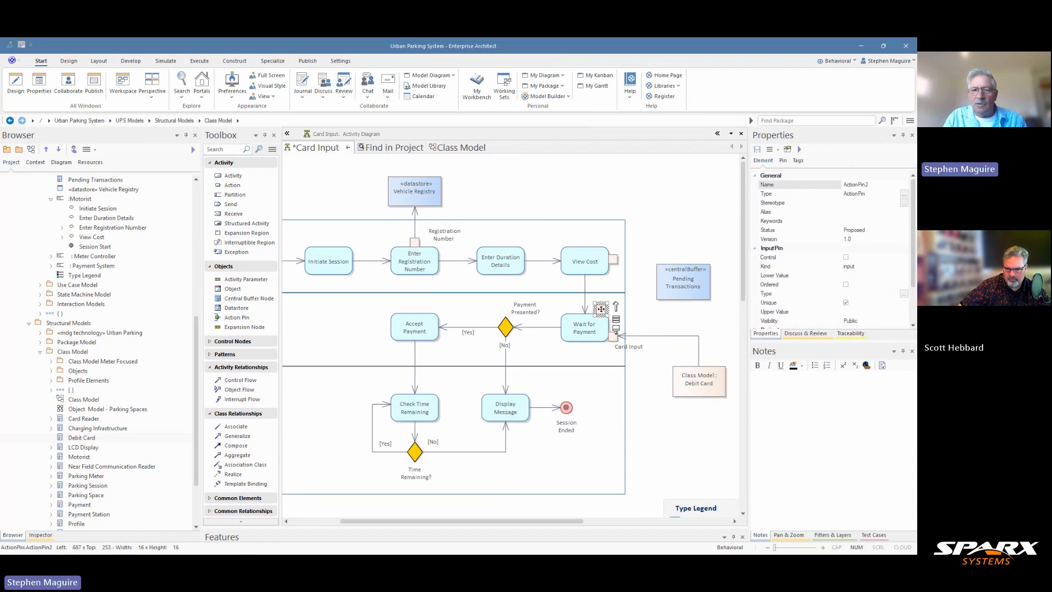
{"action": "left_click_drag", "start_coordinate": [601, 309], "coordinate": [612, 317]}
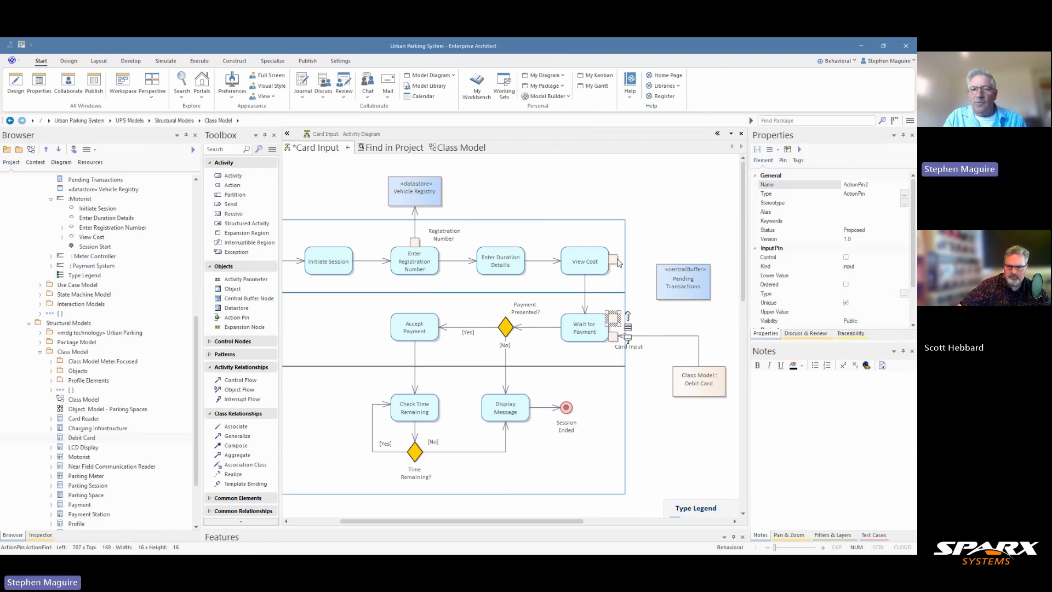
{"action": "left_click", "coordinate": [616, 261]}
Draw object flows from View Cost's pin into Pending Transactions and from the buffer to Wait for Payment's pin.
{"action": "left_click_drag", "start_coordinate": [629, 259], "coordinate": [686, 279]}
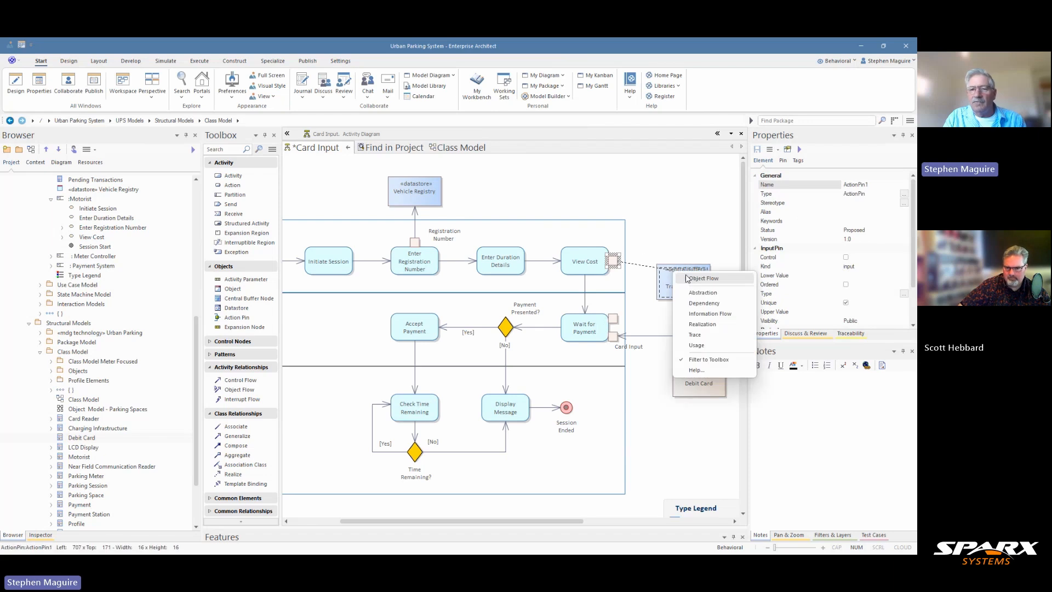
{"action": "left_click", "coordinate": [699, 279]}
{"action": "left_click", "coordinate": [709, 281]}
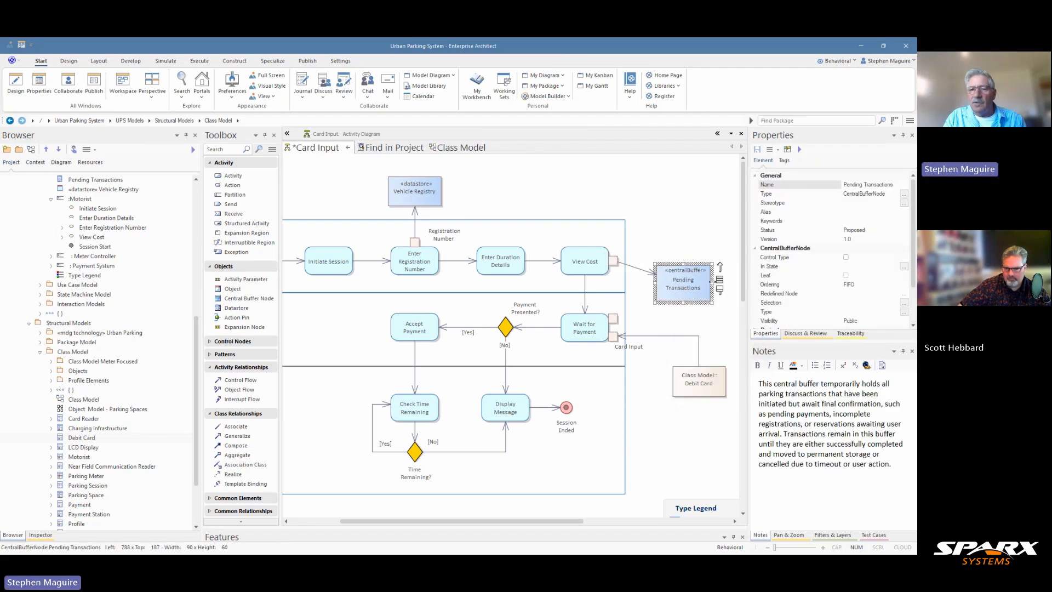
{"action": "left_click_drag", "start_coordinate": [721, 272], "coordinate": [615, 319]}
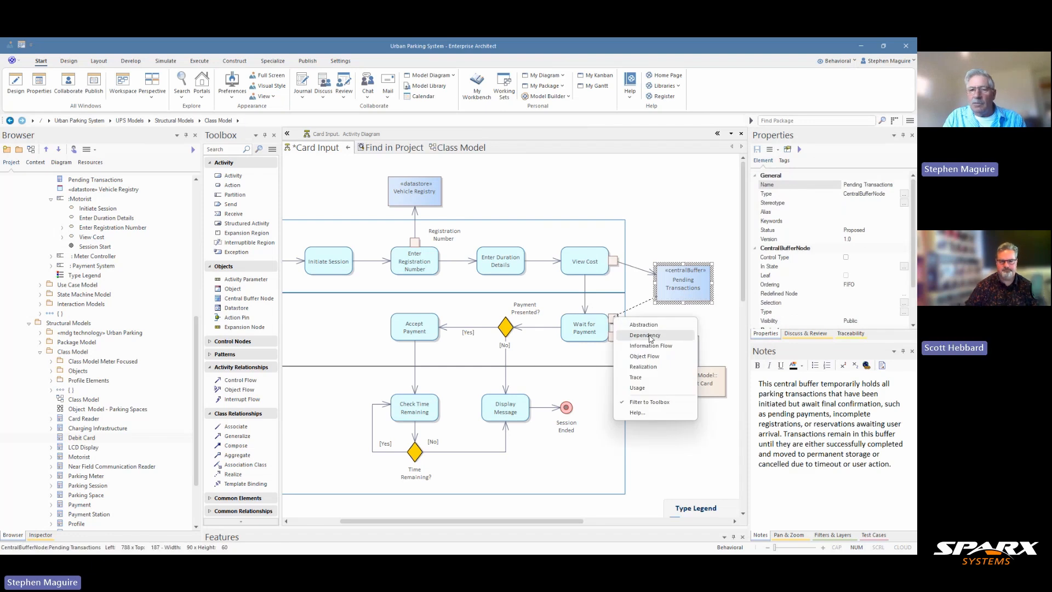
{"action": "left_click", "coordinate": [644, 356]}
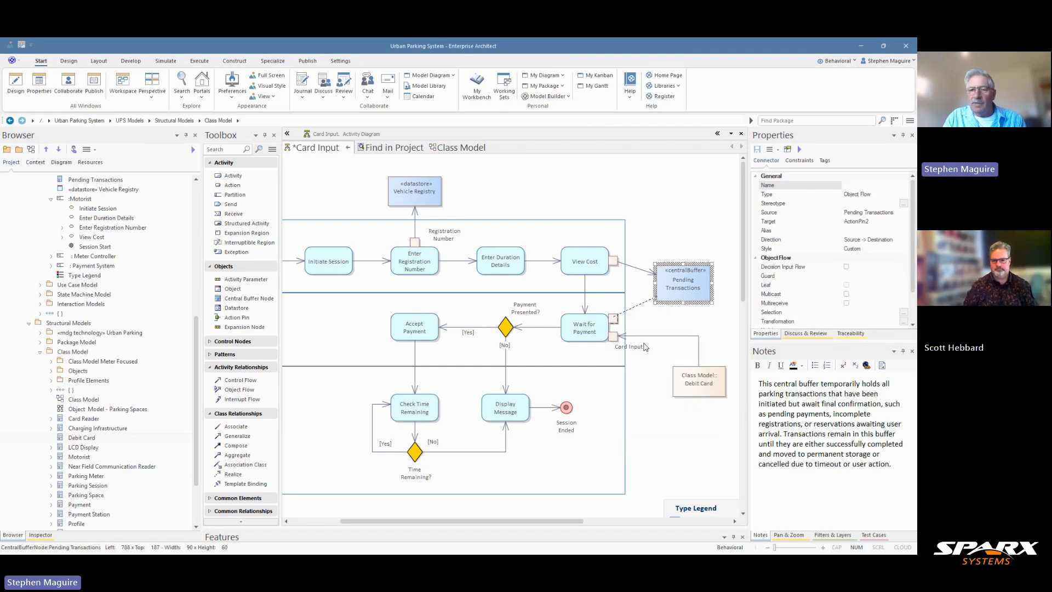
Undo the buffer resize, lower Wait for Payment's pin, and make Wait for Payment slightly taller.
{"action": "left_click", "coordinate": [686, 297]}
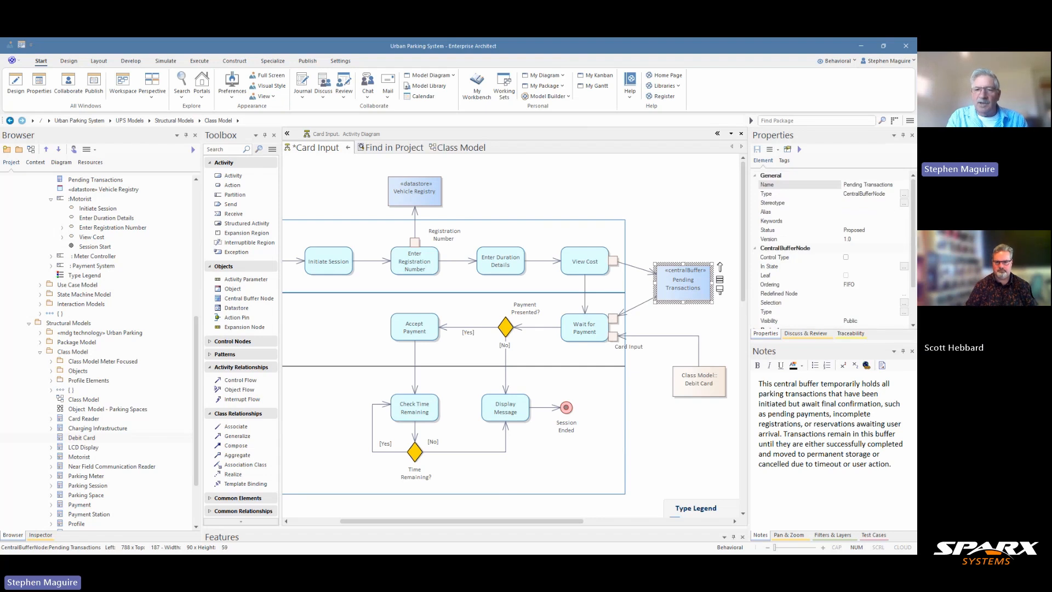
{"action": "left_click_drag", "start_coordinate": [685, 297], "coordinate": [685, 291]}
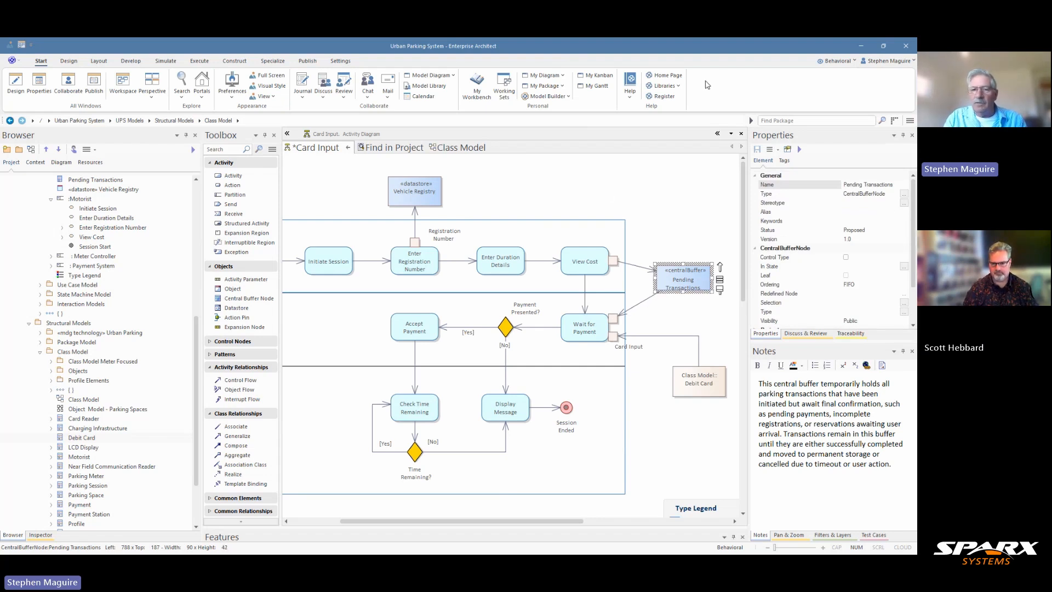
{"action": "left_click_drag", "start_coordinate": [679, 283], "coordinate": [678, 261]}
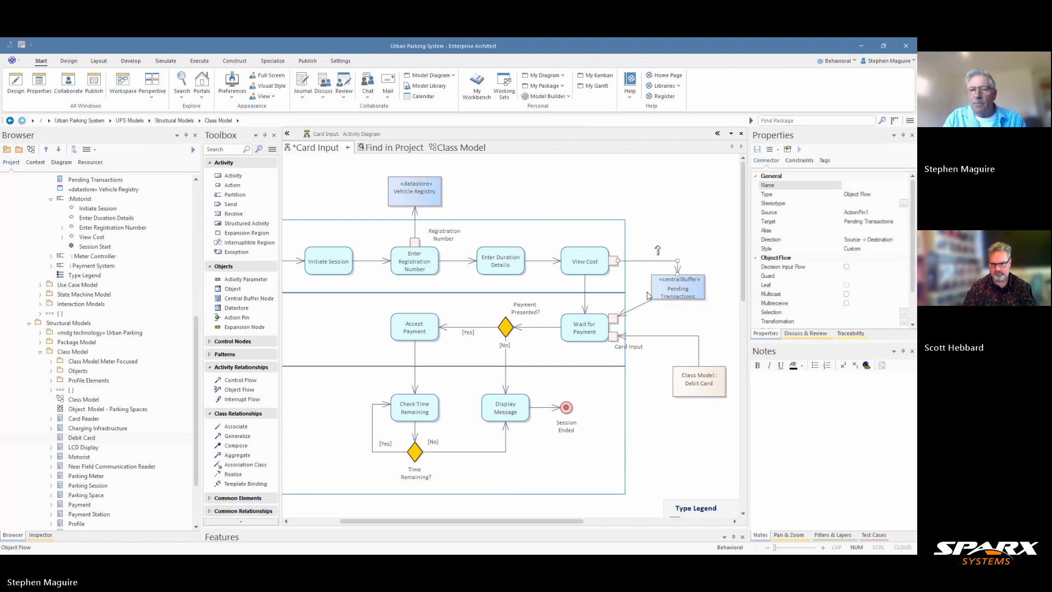
{"action": "left_click_drag", "start_coordinate": [645, 305], "coordinate": [682, 292]}
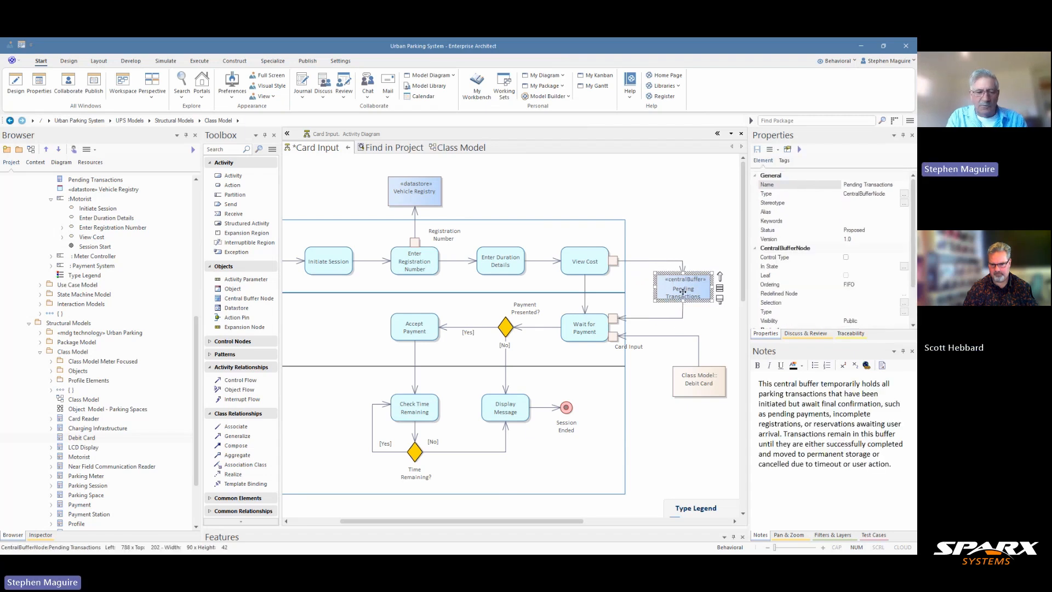
{"action": "key", "text": "ctrl+z"}
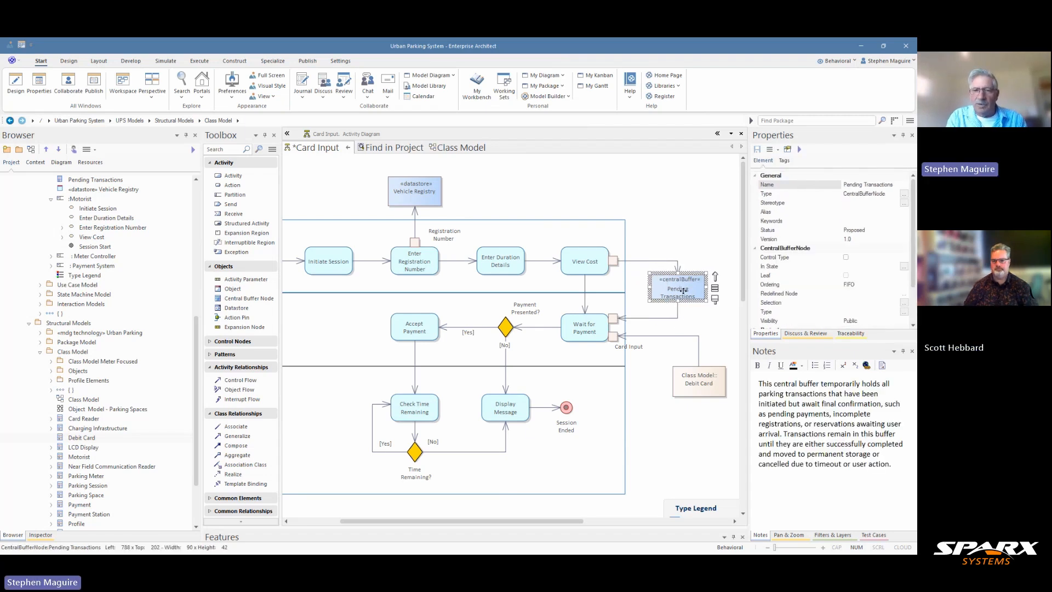
{"action": "key", "text": "ctrl+z"}
{"action": "key", "text": "ctrl+z"}
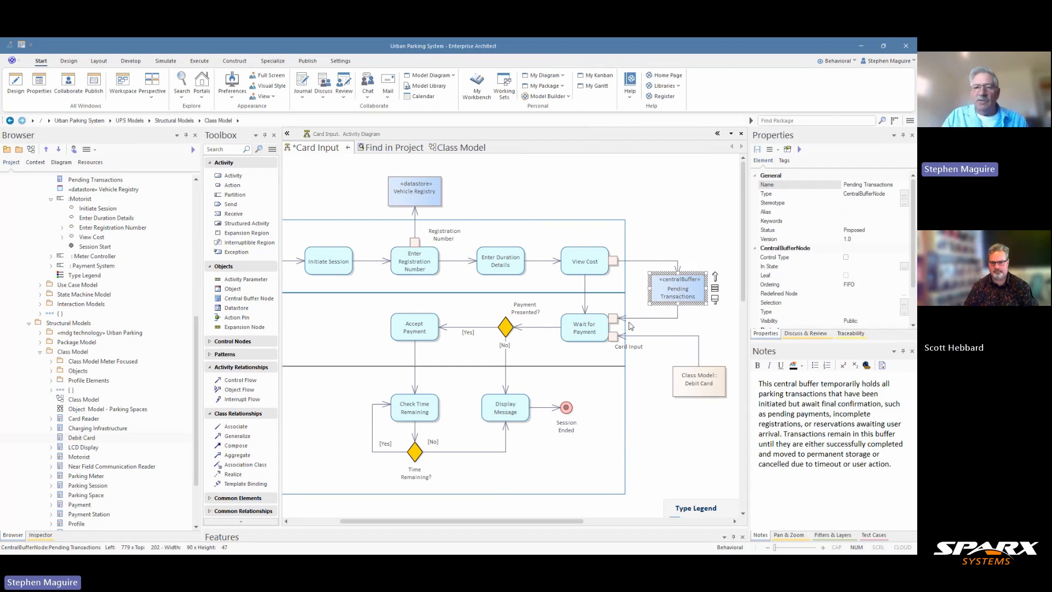
{"action": "left_click_drag", "start_coordinate": [615, 318], "coordinate": [617, 341]}
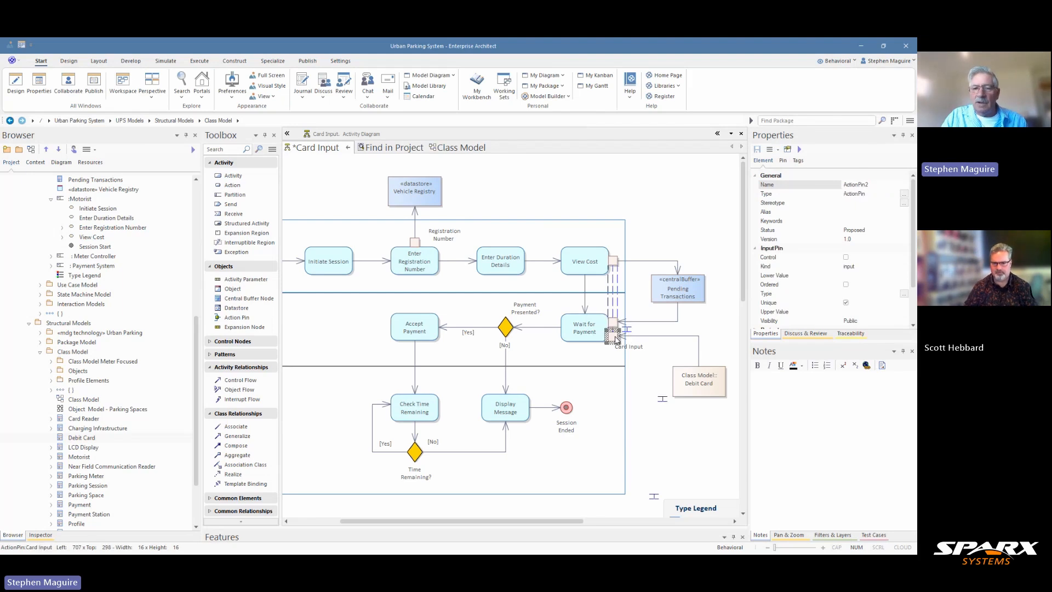
{"action": "left_click", "coordinate": [606, 334]}
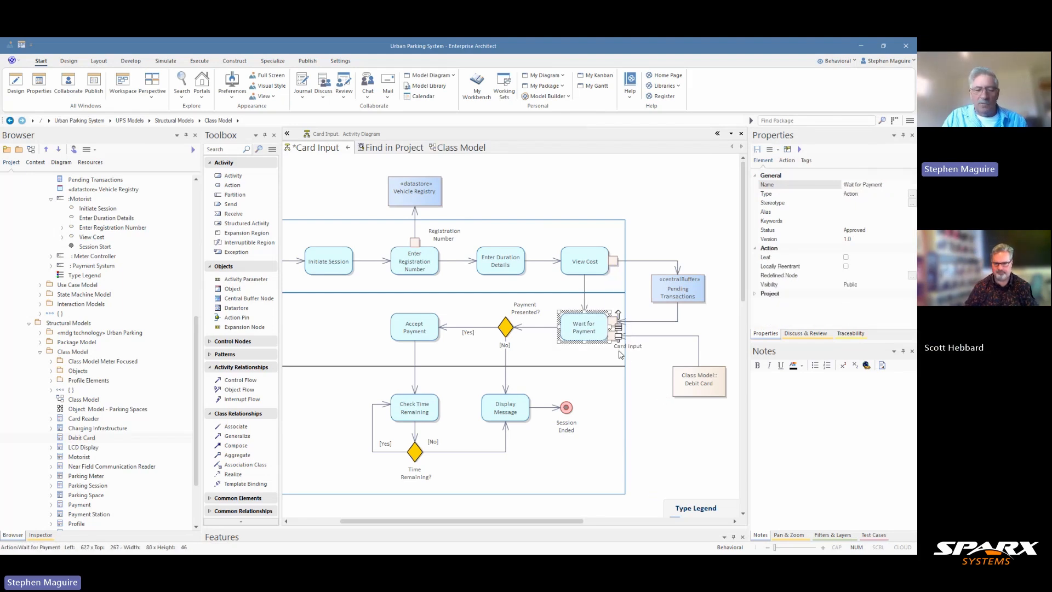
{"action": "left_click_drag", "start_coordinate": [610, 343], "coordinate": [631, 344]}
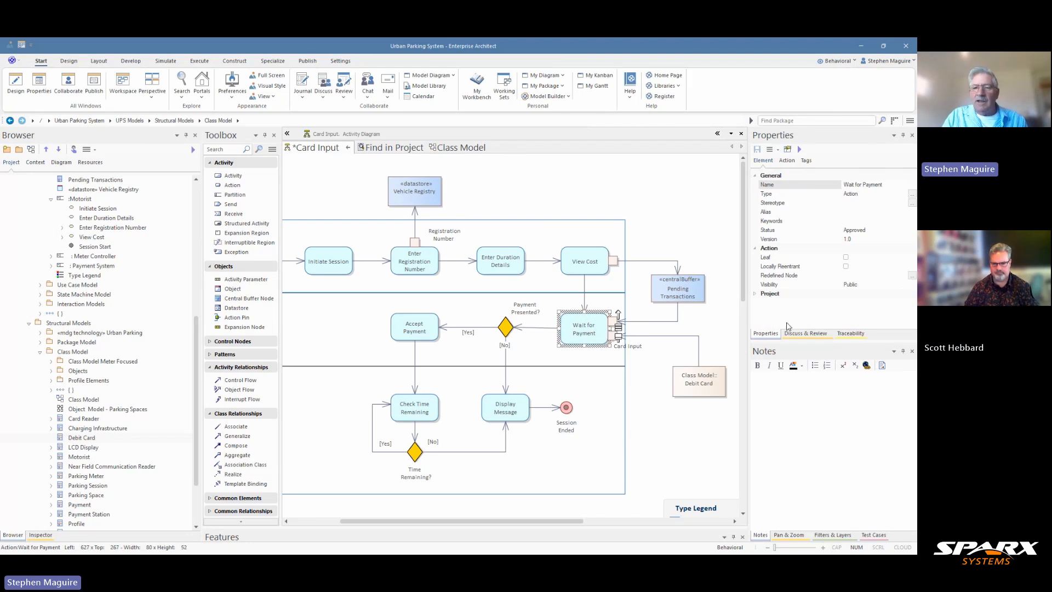
Select the payment row elements with Accept Payment as reference, including Payment Presented?, for alignment.
{"action": "left_click", "coordinate": [388, 348]}
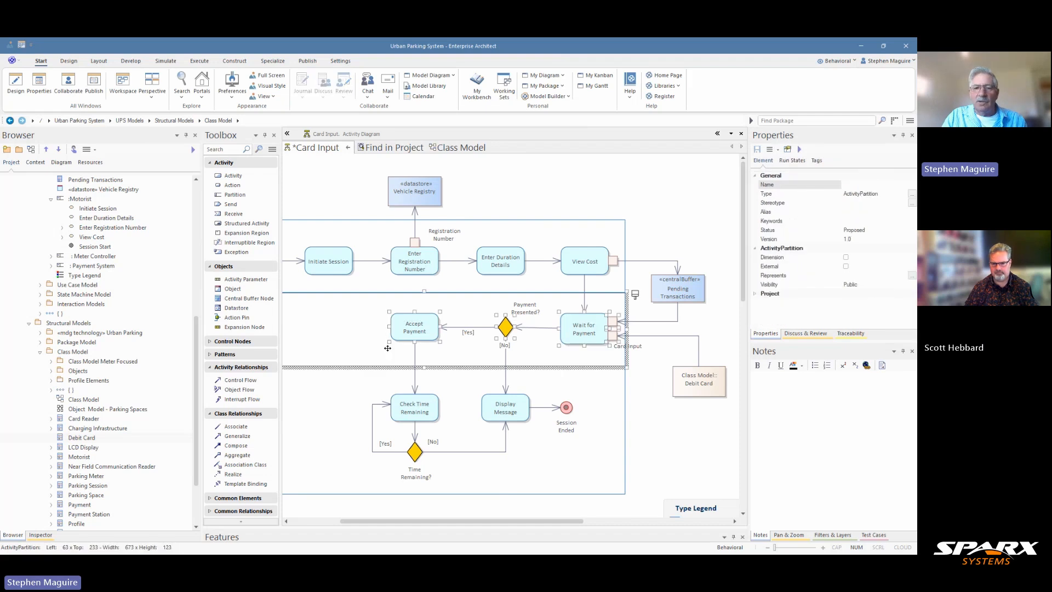
{"action": "left_click", "coordinate": [370, 334], "text": "ctrl"}
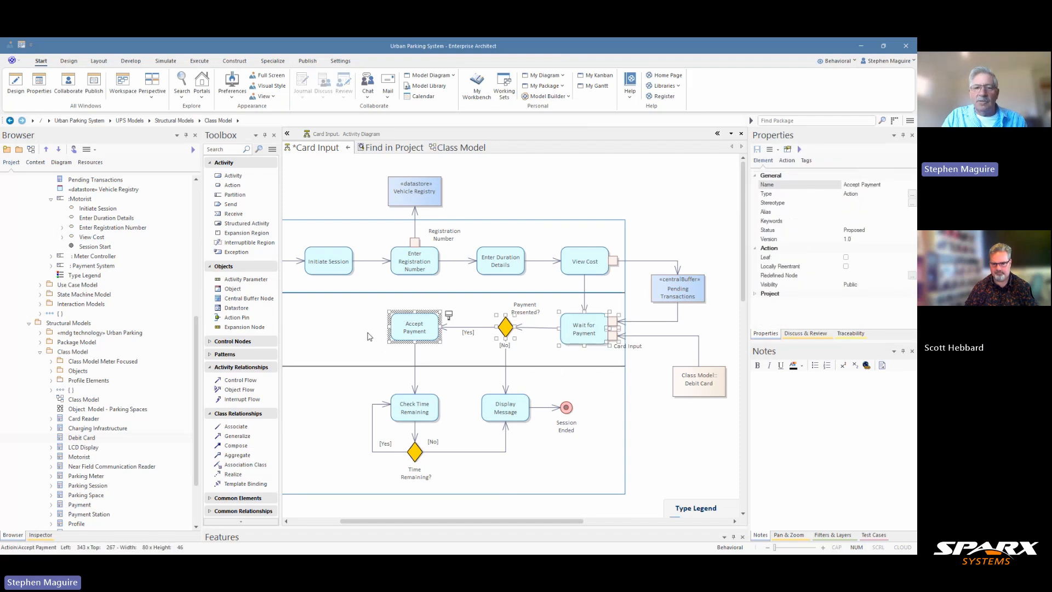
{"action": "left_click", "coordinate": [513, 325]}
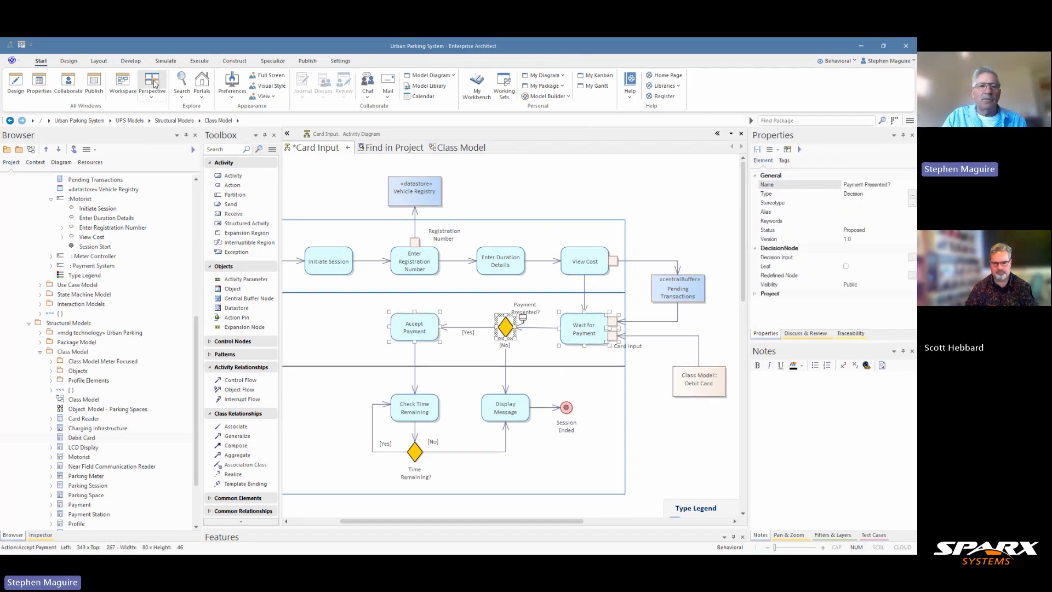
{"action": "left_click", "coordinate": [99, 61]}
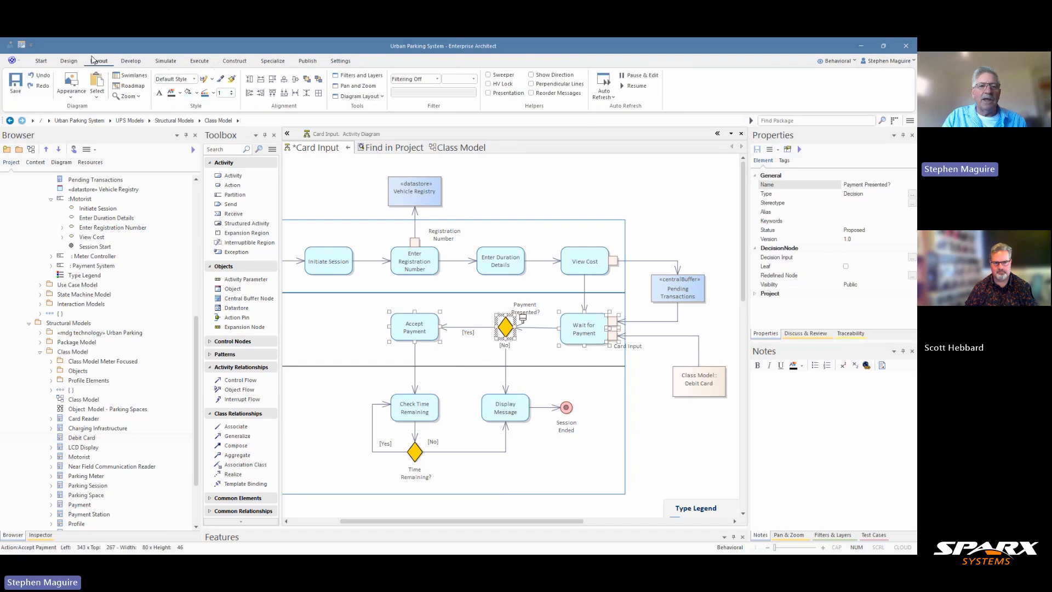
Align Wait for Payment with its payment row and shift Debit Card to the left.
{"action": "left_click", "coordinate": [295, 83]}
{"action": "left_click", "coordinate": [699, 224]}
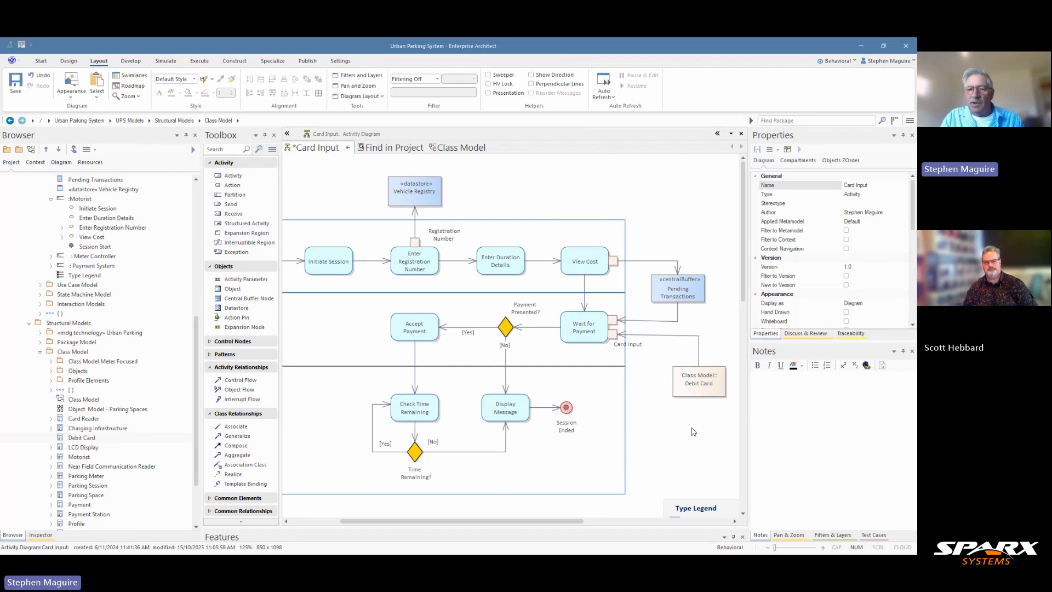
{"action": "mouse_move", "coordinate": [713, 385]}
{"action": "left_mouse_down"}
{"action": "mouse_move", "coordinate": [674, 383]}
{"action": "mouse_move", "coordinate": [701, 384]}
{"action": "mouse_move", "coordinate": [692, 380]}
{"action": "left_mouse_up"}
{"action": "left_click", "coordinate": [701, 342]}
Give the Debit Card flow a right-angle route and move the Type Legend up below Debit Card.
{"action": "left_click_drag", "start_coordinate": [701, 336], "coordinate": [675, 332]}
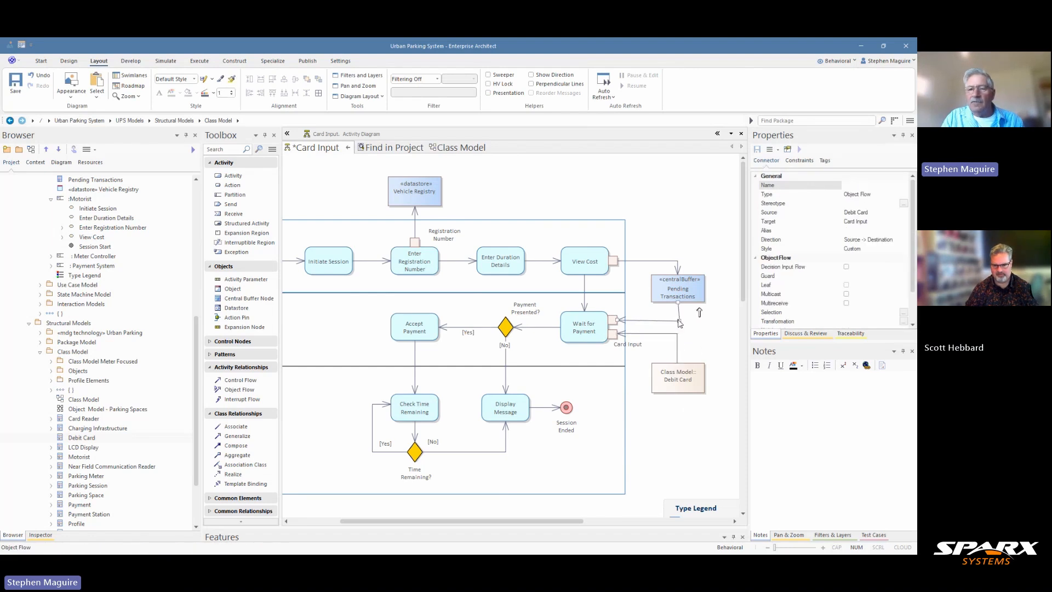
{"action": "left_click", "coordinate": [678, 320]}
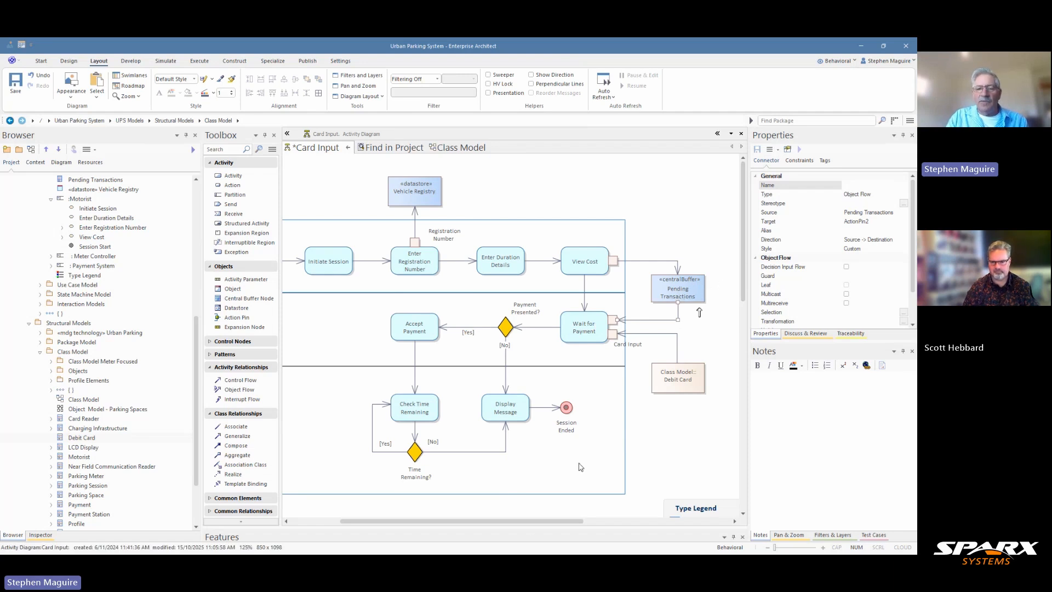
{"action": "left_click_drag", "start_coordinate": [680, 515], "coordinate": [677, 439]}
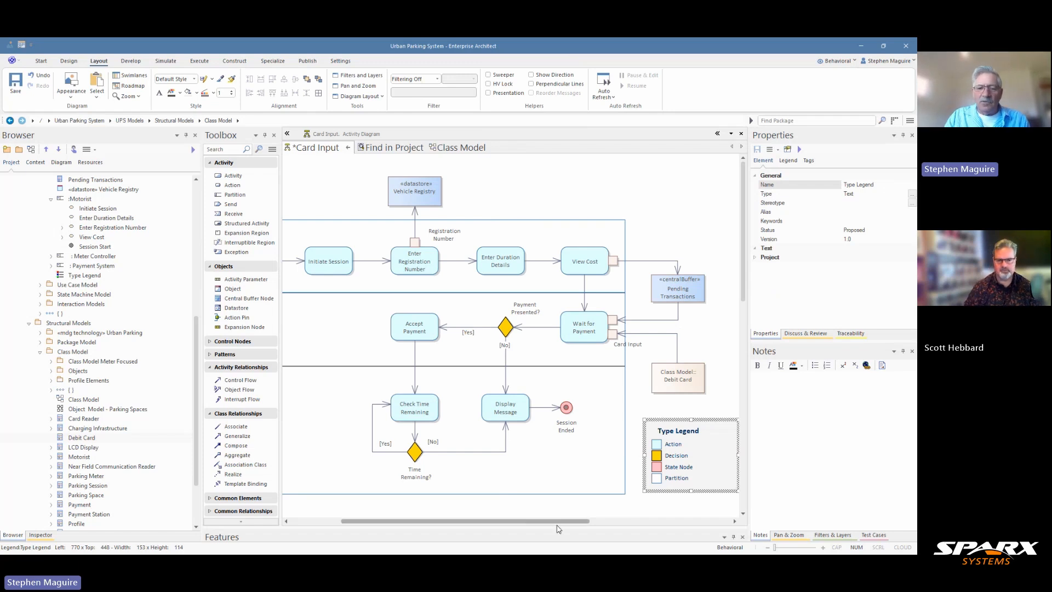
Select the Motorist, Payment System and Meter Controller partitions and set them to Make Non-Selectable.
{"action": "left_click_drag", "start_coordinate": [532, 525], "coordinate": [426, 518]}
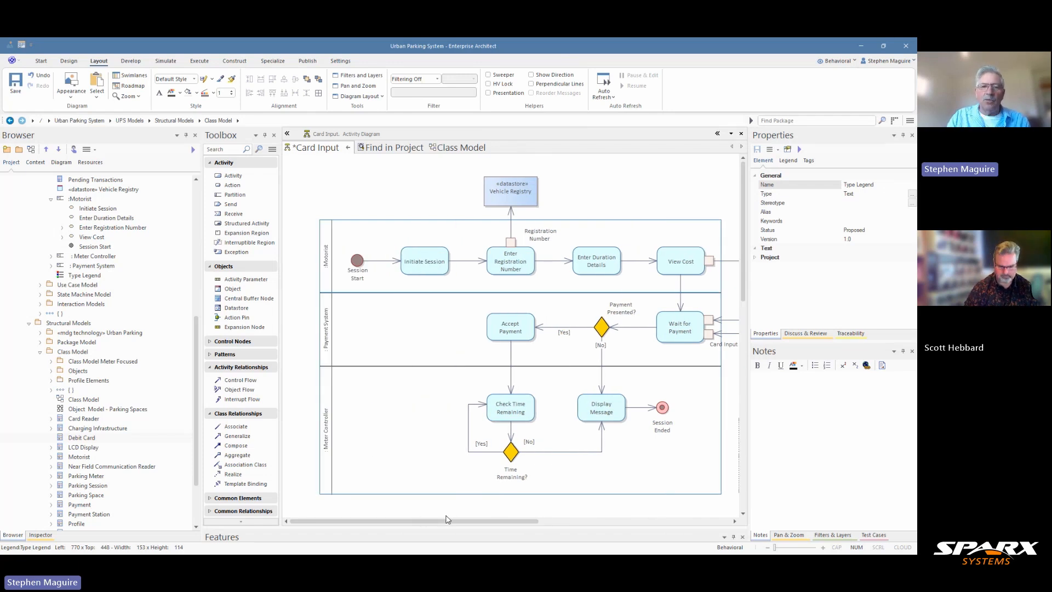
{"action": "left_click", "coordinate": [399, 231]}
{"action": "left_click", "coordinate": [376, 307]}
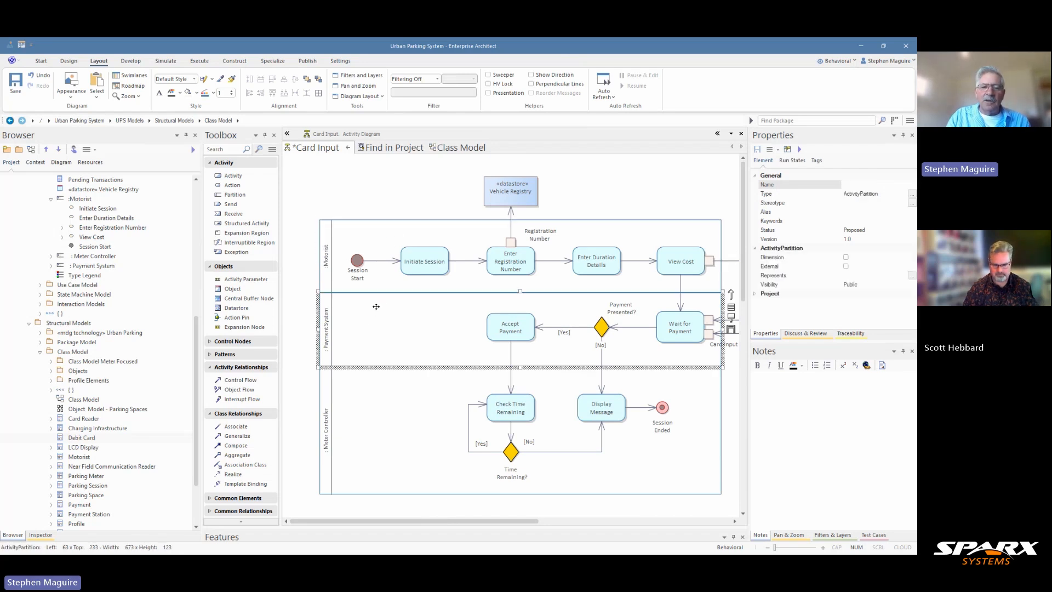
{"action": "left_click", "coordinate": [360, 380]}
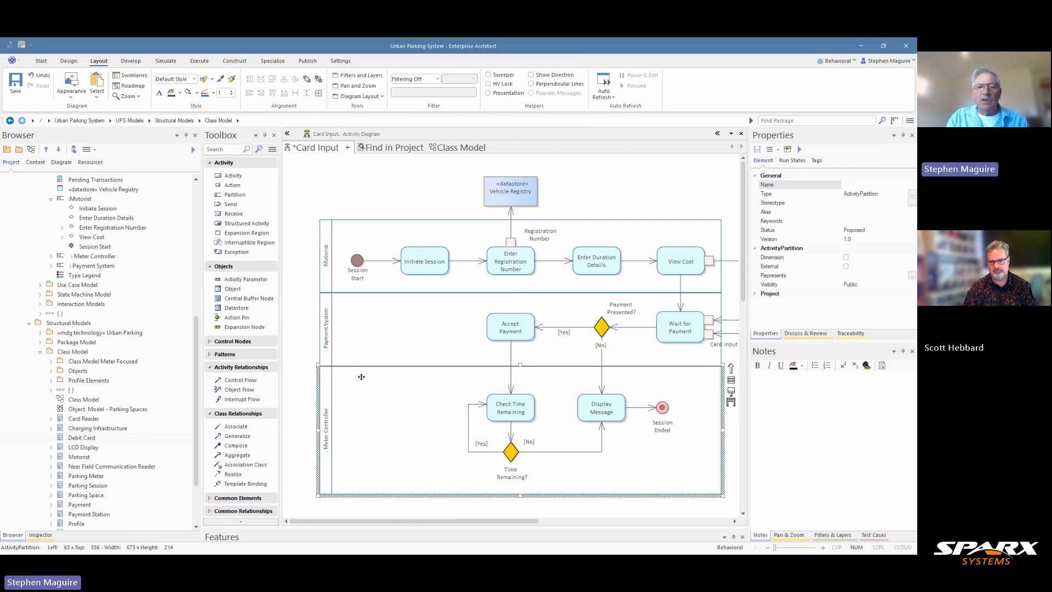
{"action": "mouse_move", "coordinate": [308, 201]}
{"action": "left_mouse_down"}
{"action": "mouse_move", "coordinate": [339, 245]}
{"action": "mouse_move", "coordinate": [336, 509]}
{"action": "left_mouse_up"}
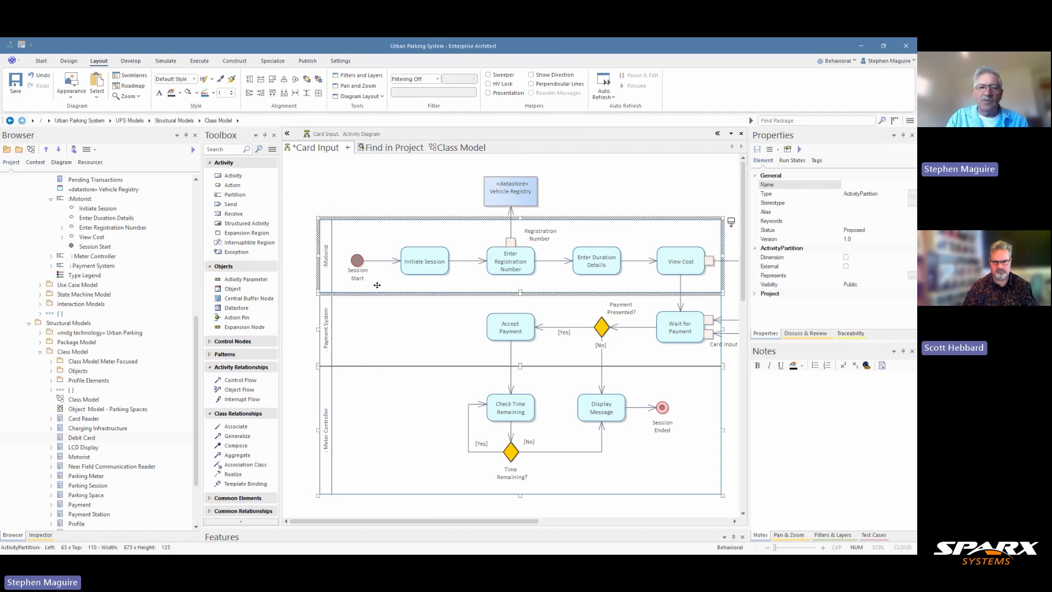
{"action": "right_click", "coordinate": [326, 269]}
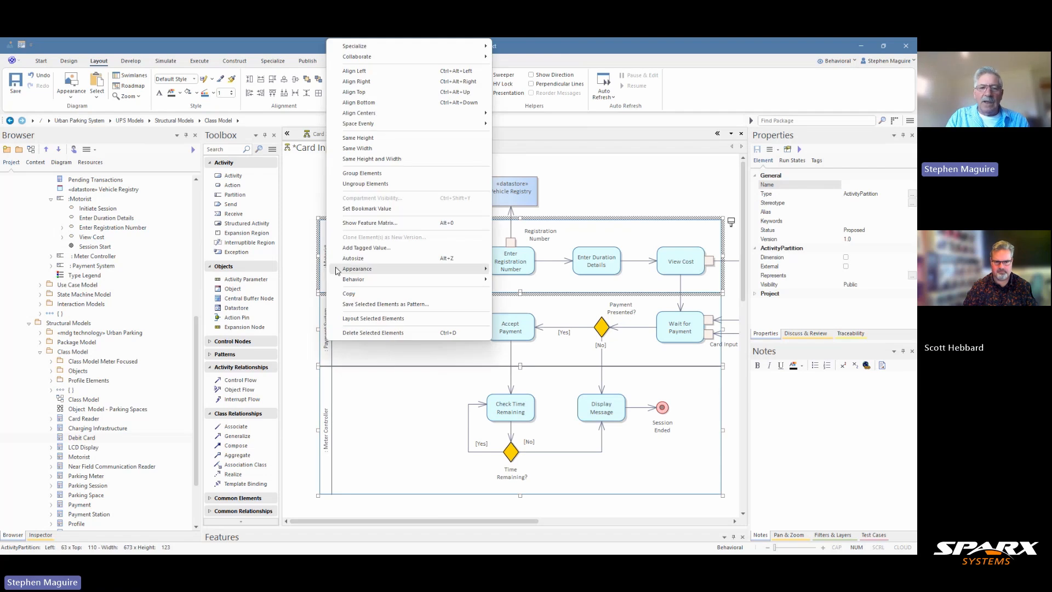
{"action": "mouse_move", "coordinate": [356, 280]}
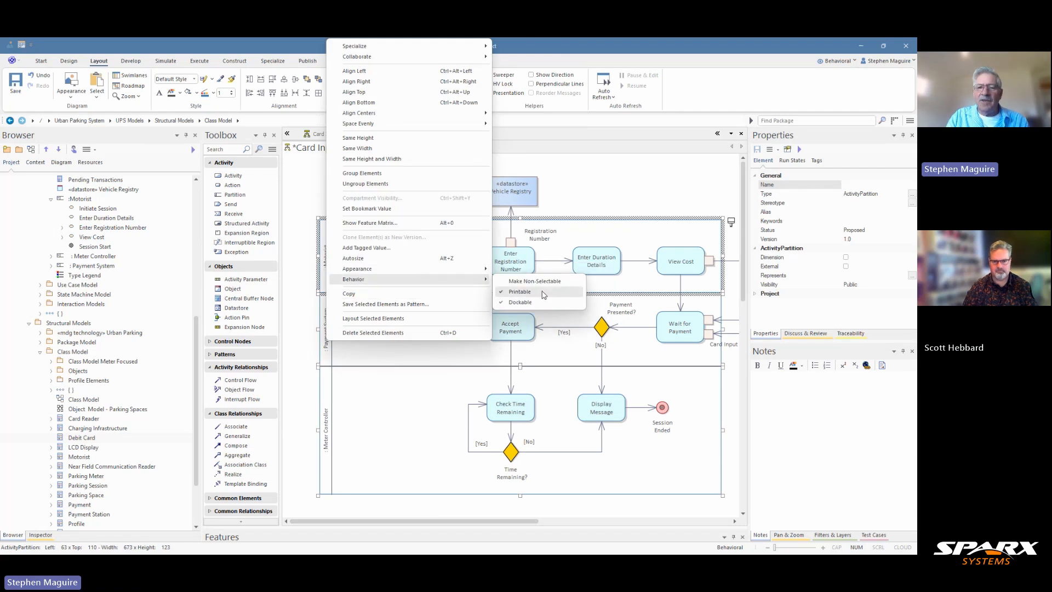
{"action": "left_click", "coordinate": [545, 291]}
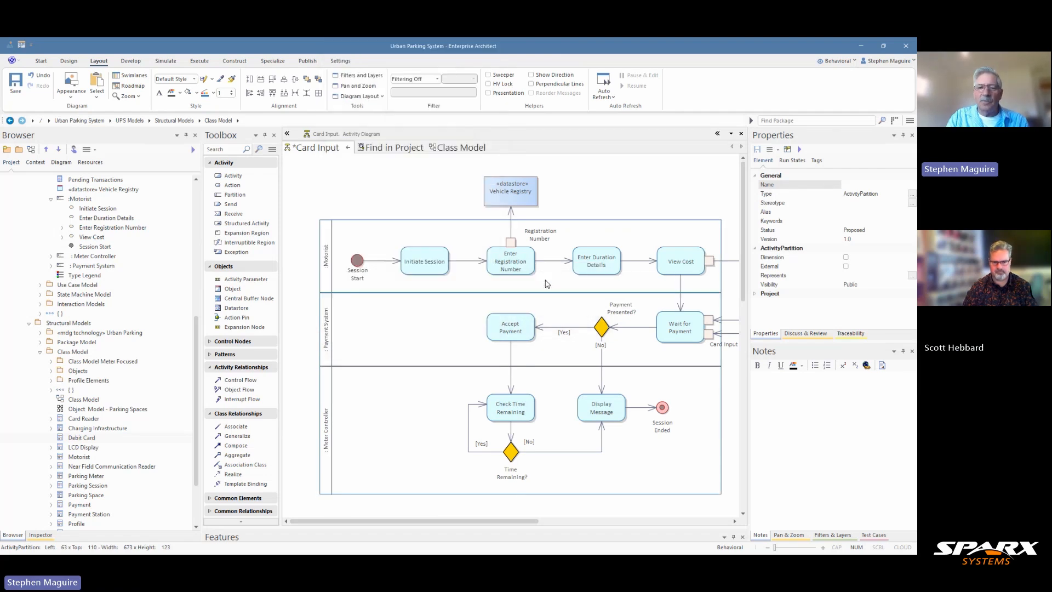
Verify that clicks and marquee selection no longer pick up the partition lanes.
{"action": "left_click", "coordinate": [335, 285]}
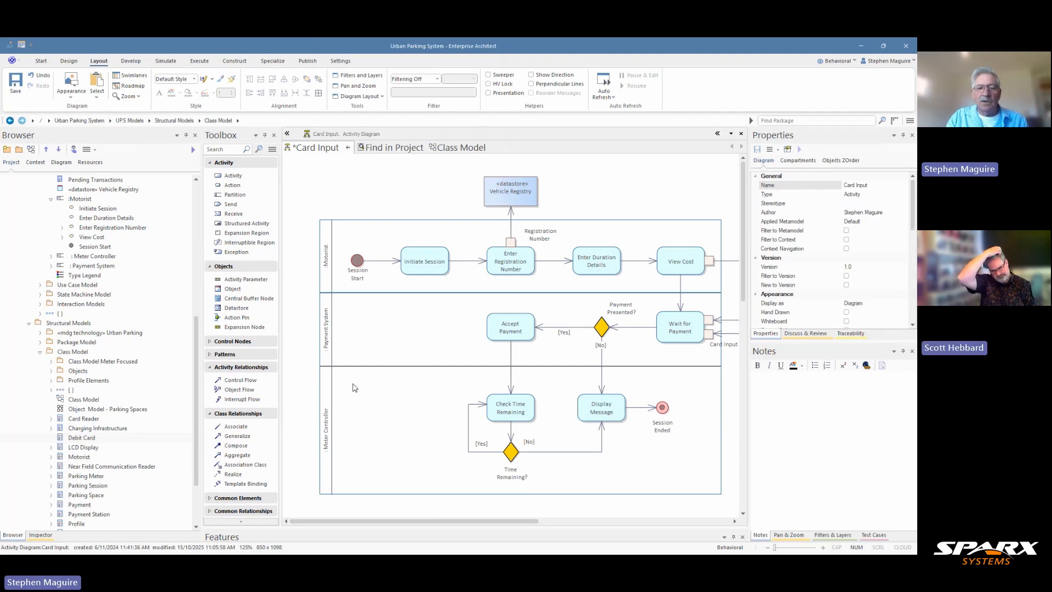
{"action": "right_click", "coordinate": [327, 410]}
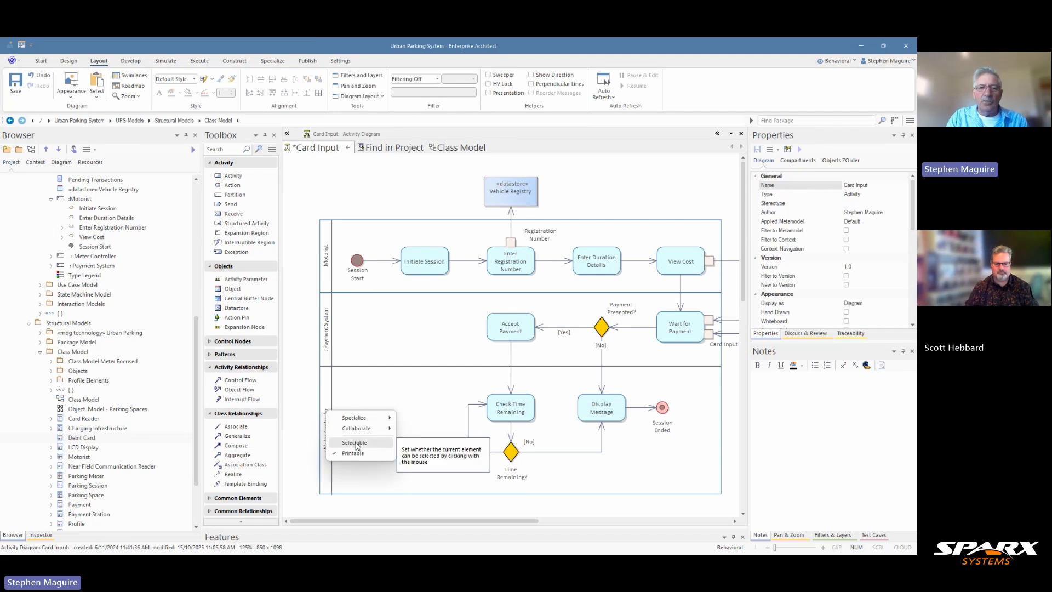
{"action": "left_click", "coordinate": [303, 204]}
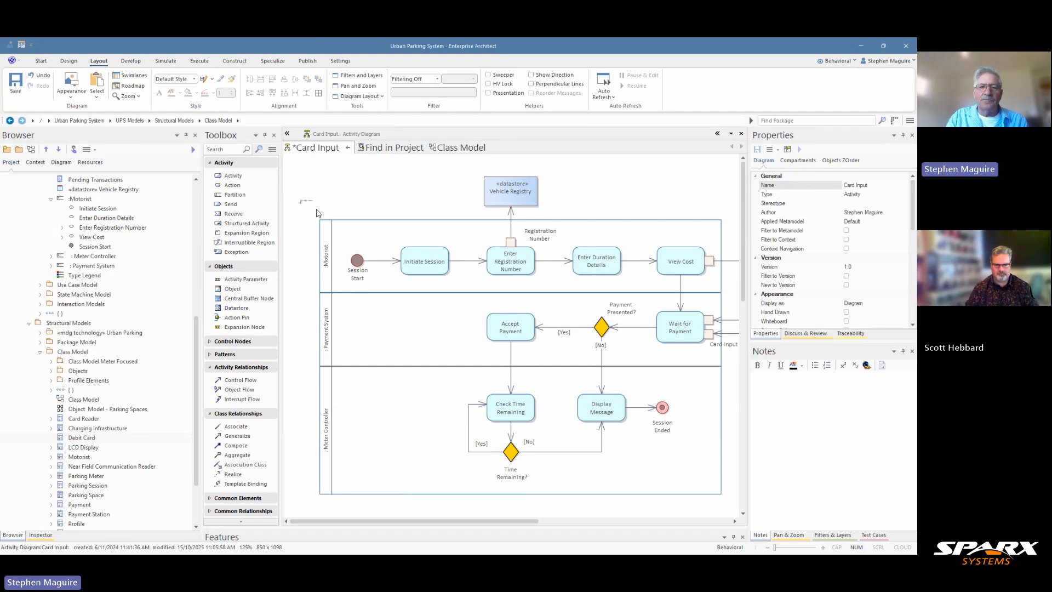
{"action": "left_click_drag", "start_coordinate": [318, 212], "coordinate": [340, 492]}
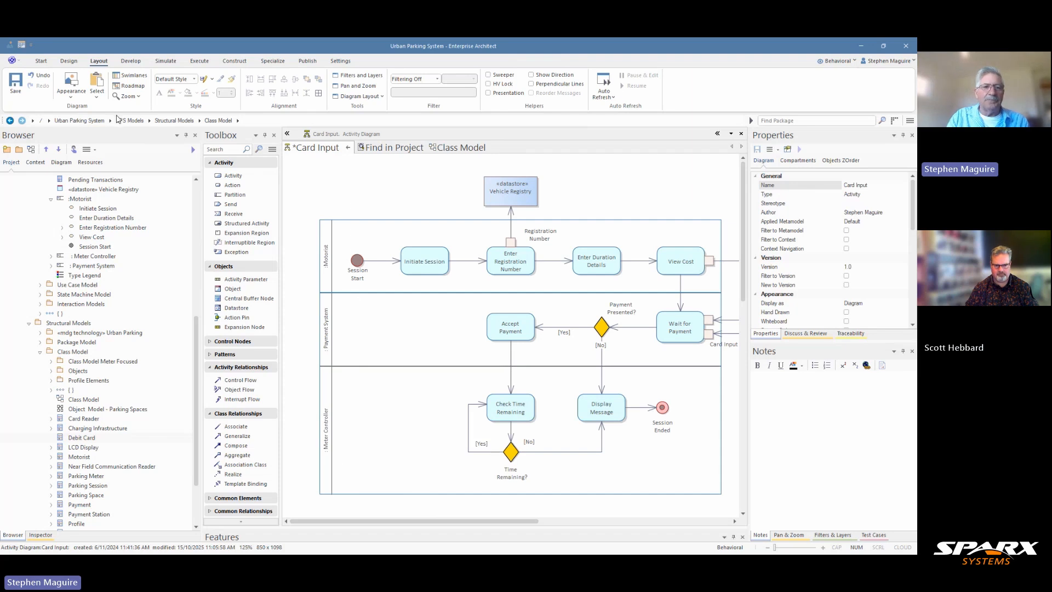
{"action": "left_click", "coordinate": [78, 64]}
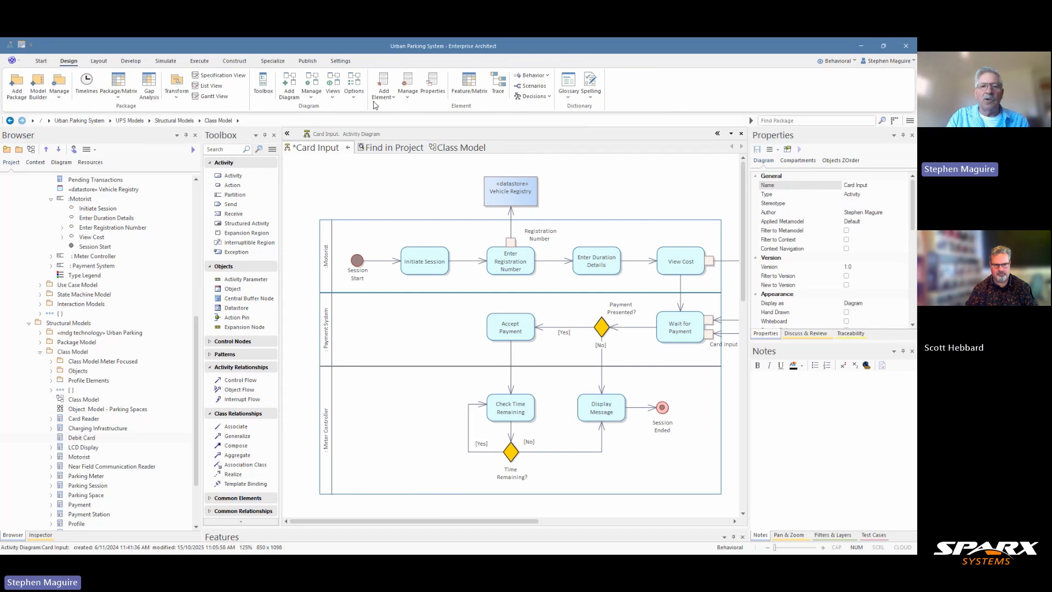
{"action": "left_click", "coordinate": [353, 91]}
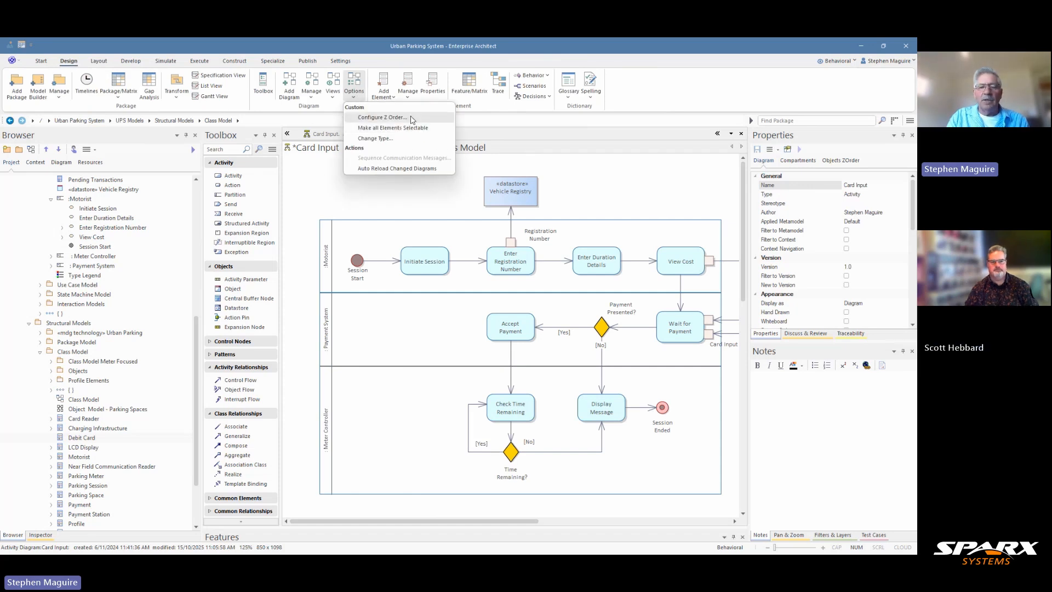
{"action": "left_click", "coordinate": [331, 192]}
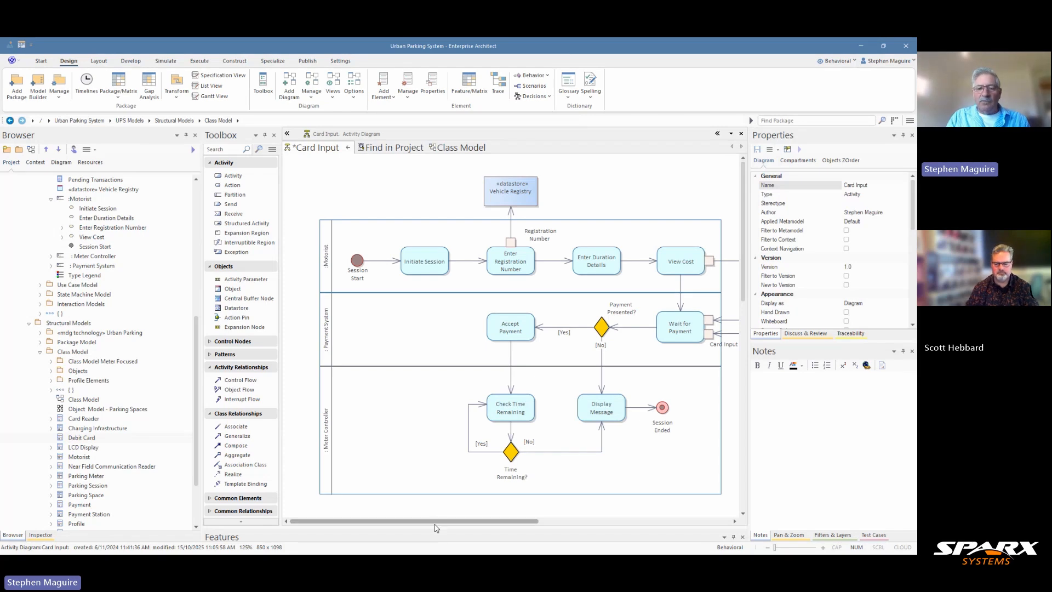
{"action": "left_click_drag", "start_coordinate": [436, 521], "coordinate": [481, 522]}
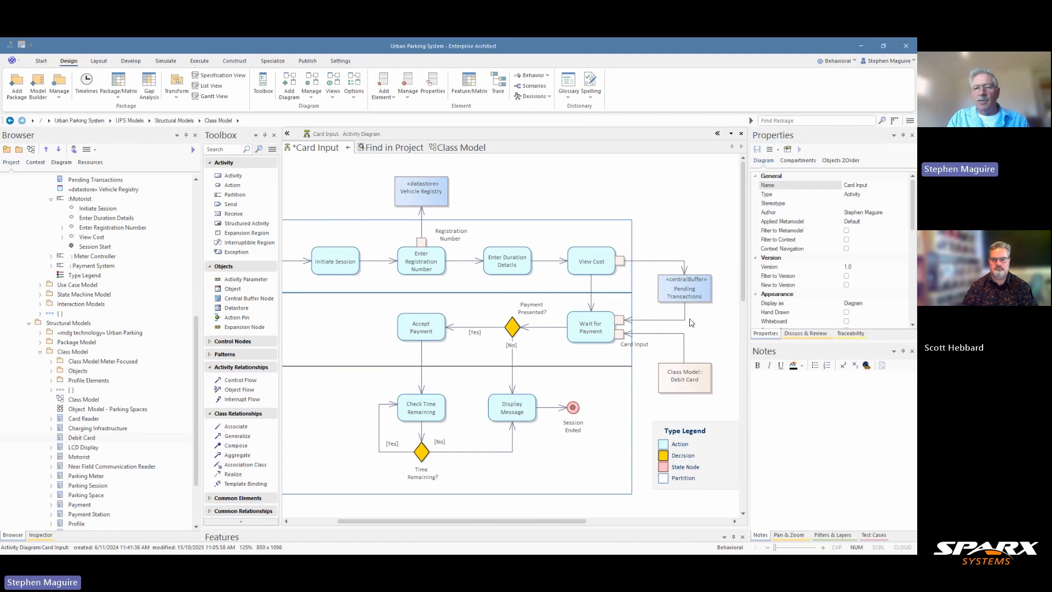
{"action": "left_click", "coordinate": [683, 379]}
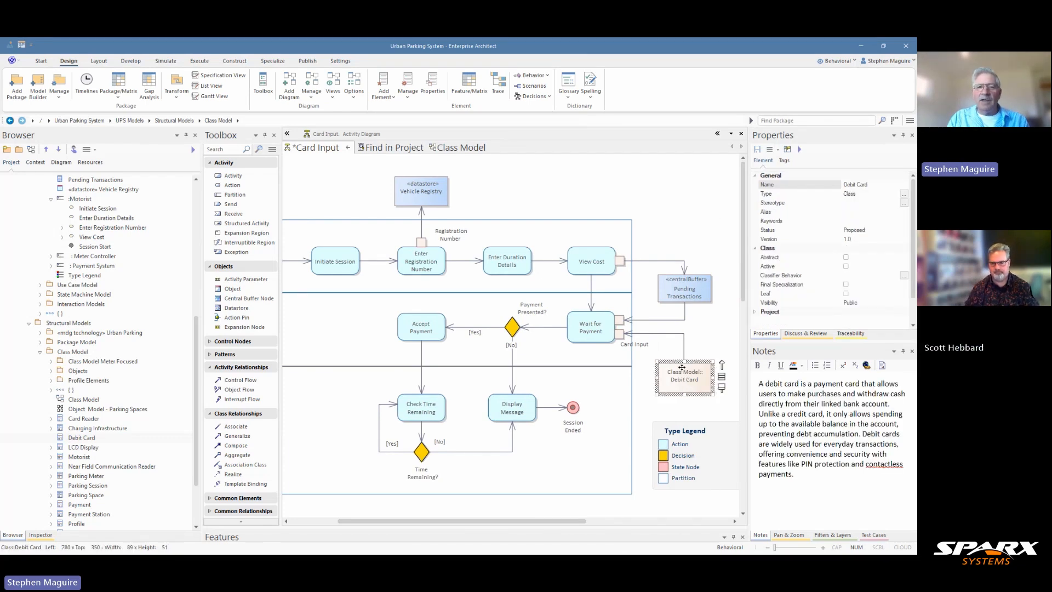
{"action": "right_click", "coordinate": [680, 378]}
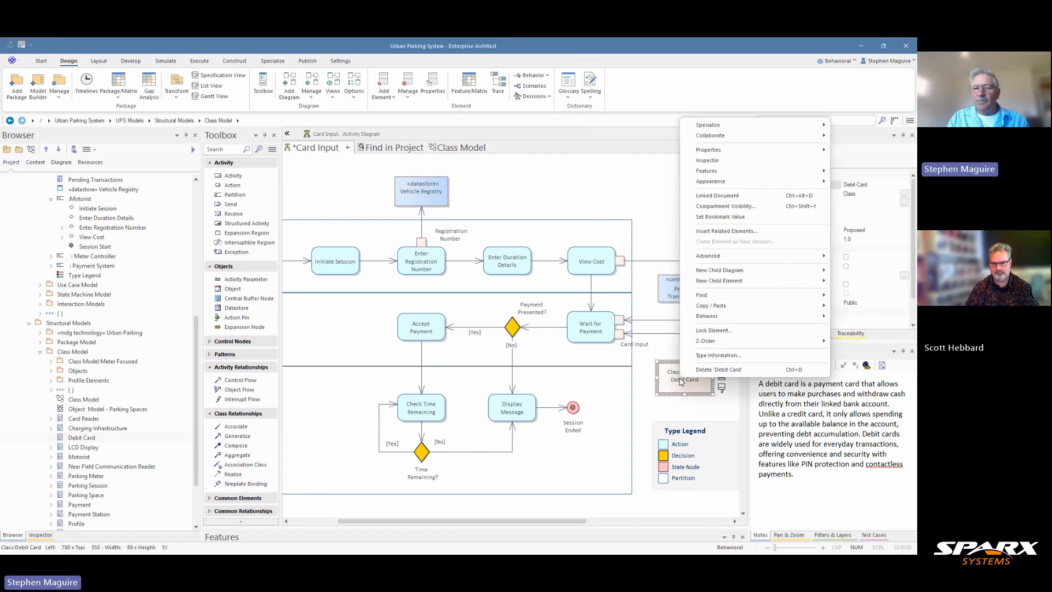
{"action": "mouse_move", "coordinate": [710, 296]}
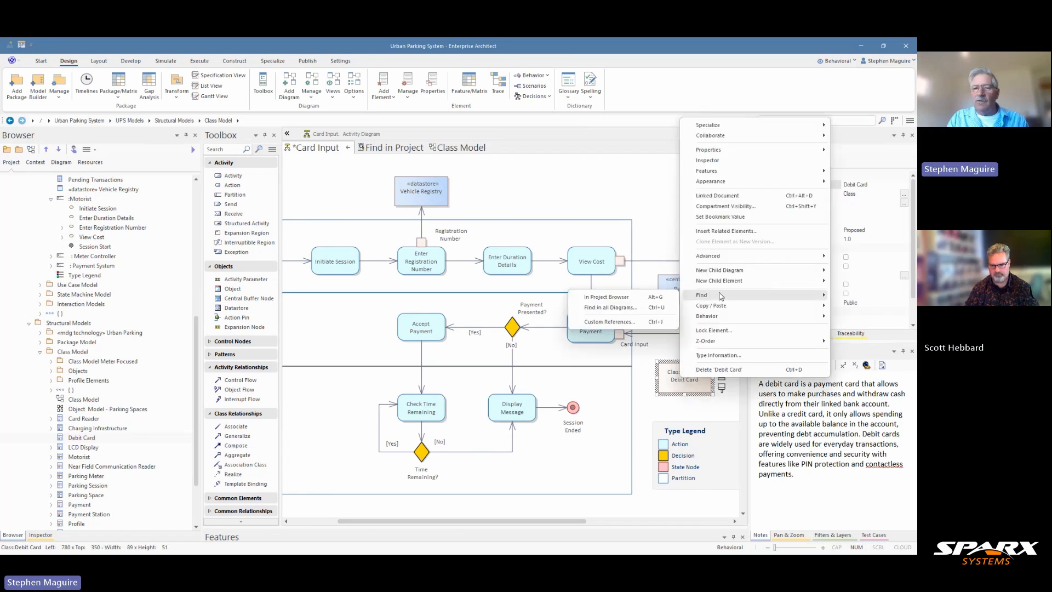
{"action": "left_click", "coordinate": [616, 308]}
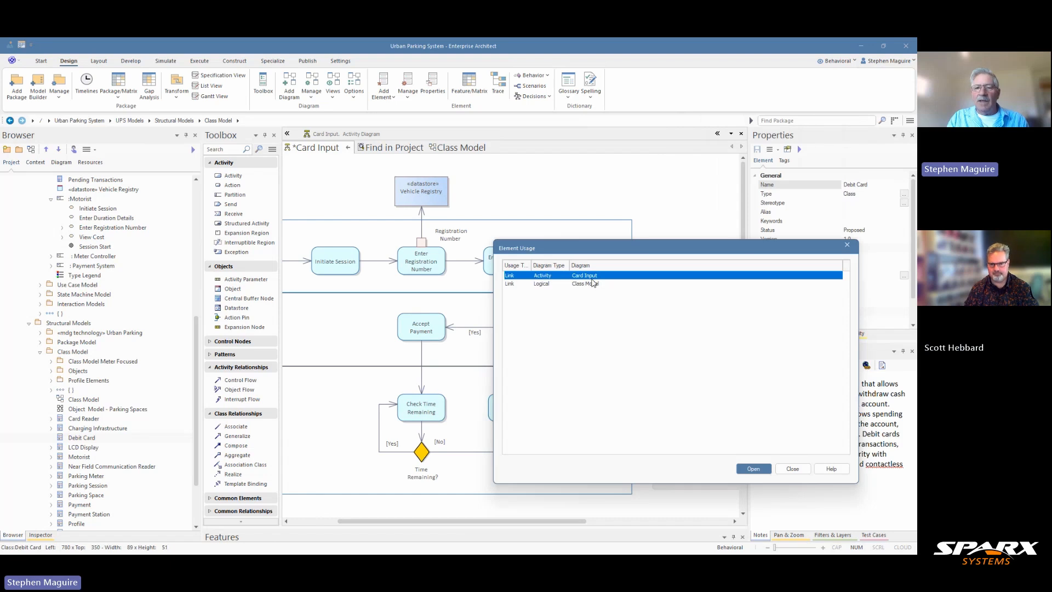
{"action": "left_click", "coordinate": [583, 284]}
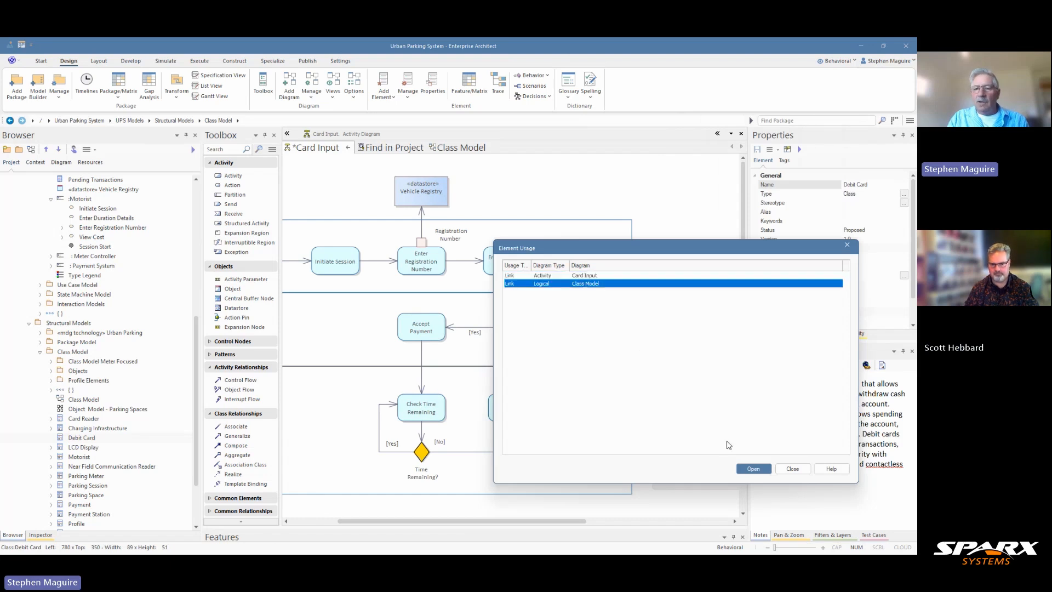
{"action": "left_click", "coordinate": [752, 470]}
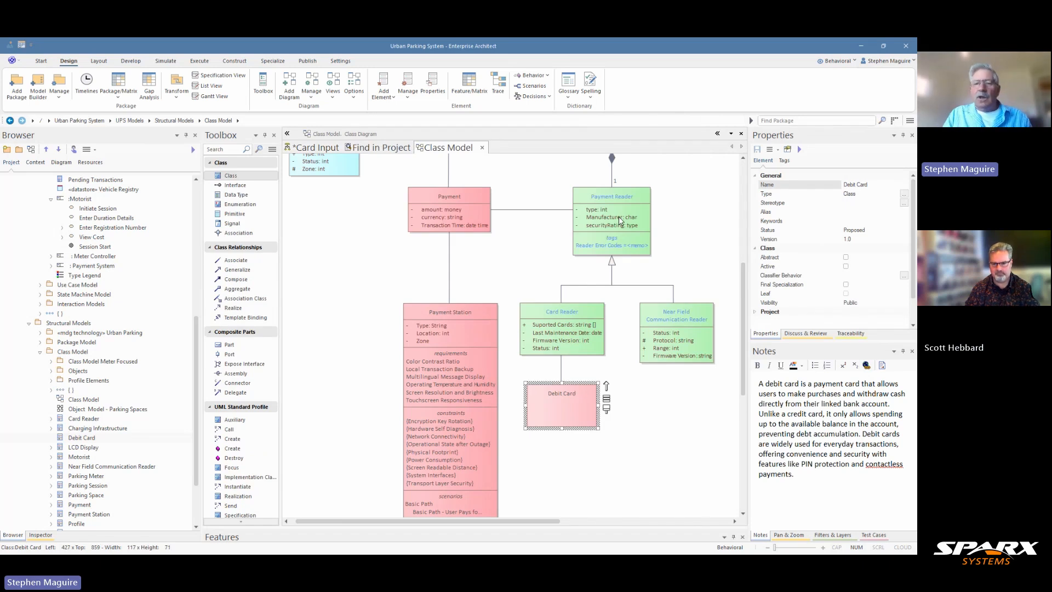
{"action": "left_click", "coordinate": [328, 148]}
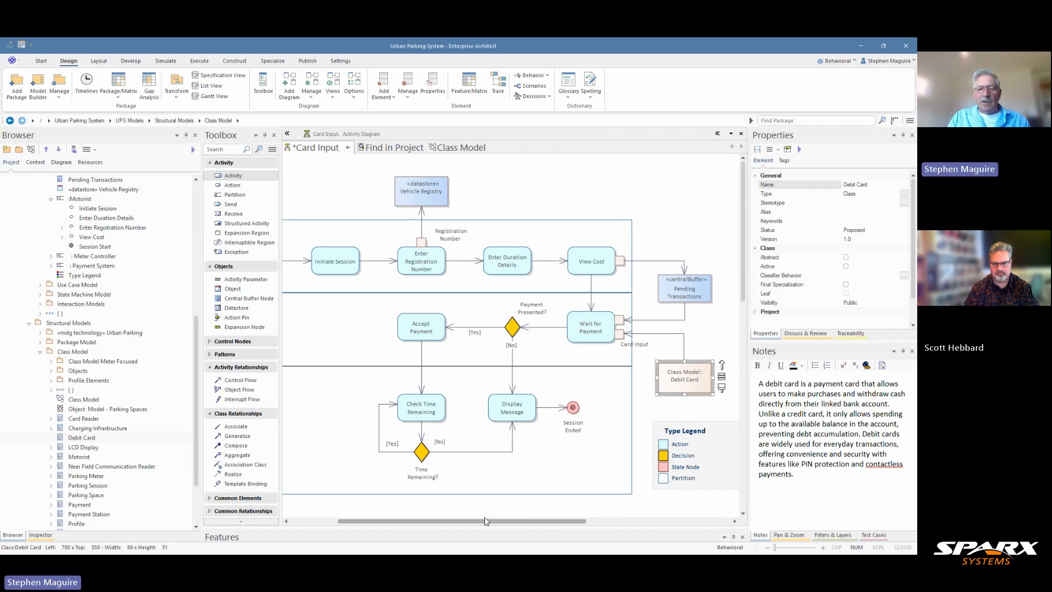
Collapse the Toolbox to widen the diagram, then select Pending Transactions to view its notes.
{"action": "left_click_drag", "start_coordinate": [480, 521], "coordinate": [462, 517]}
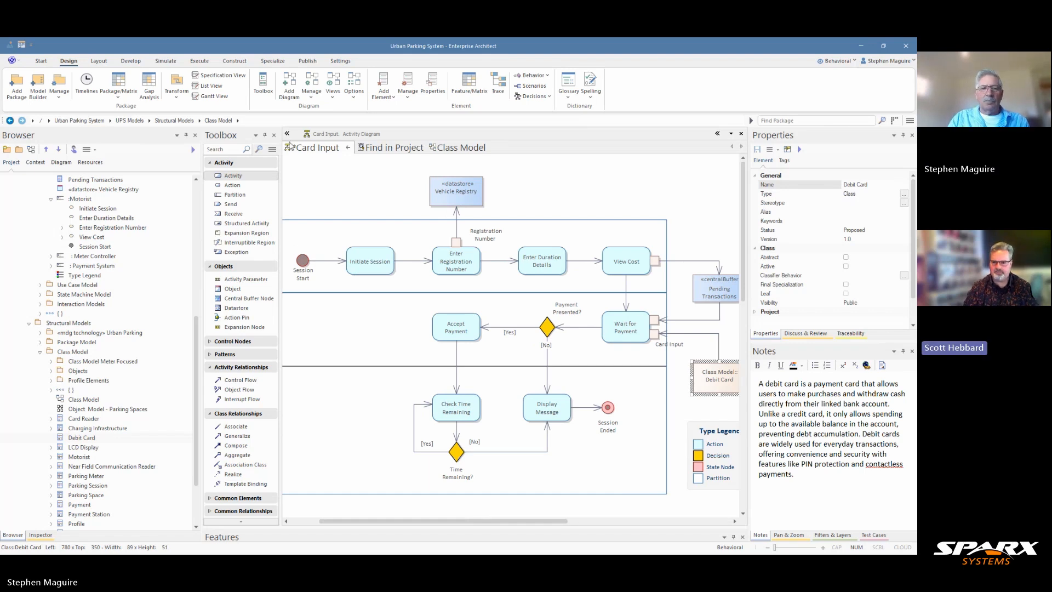
{"action": "left_click", "coordinate": [288, 134]}
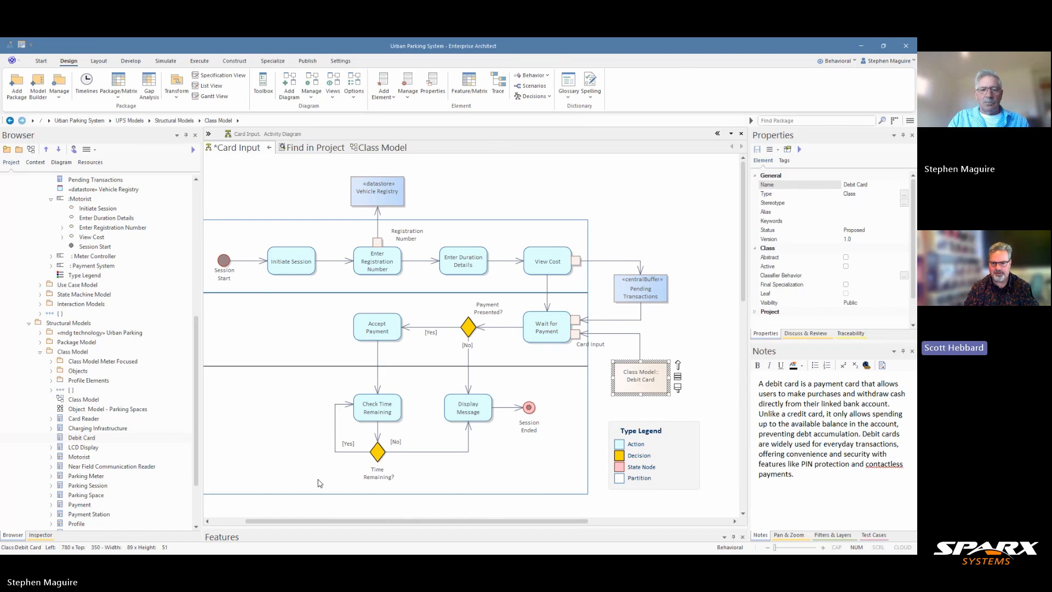
{"action": "left_click_drag", "start_coordinate": [325, 521], "coordinate": [307, 523]}
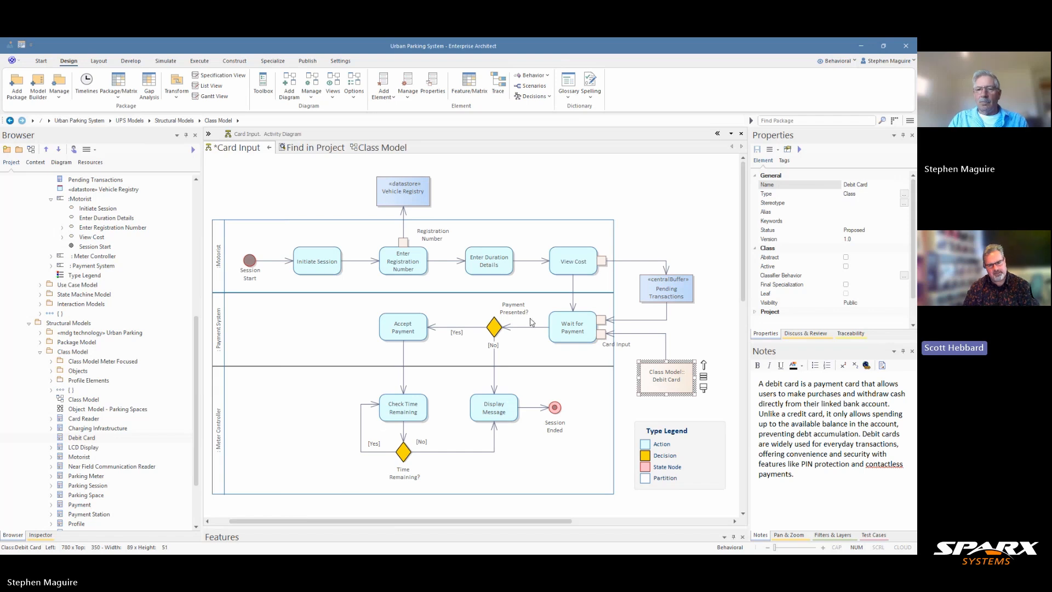
{"action": "left_click", "coordinate": [663, 294]}
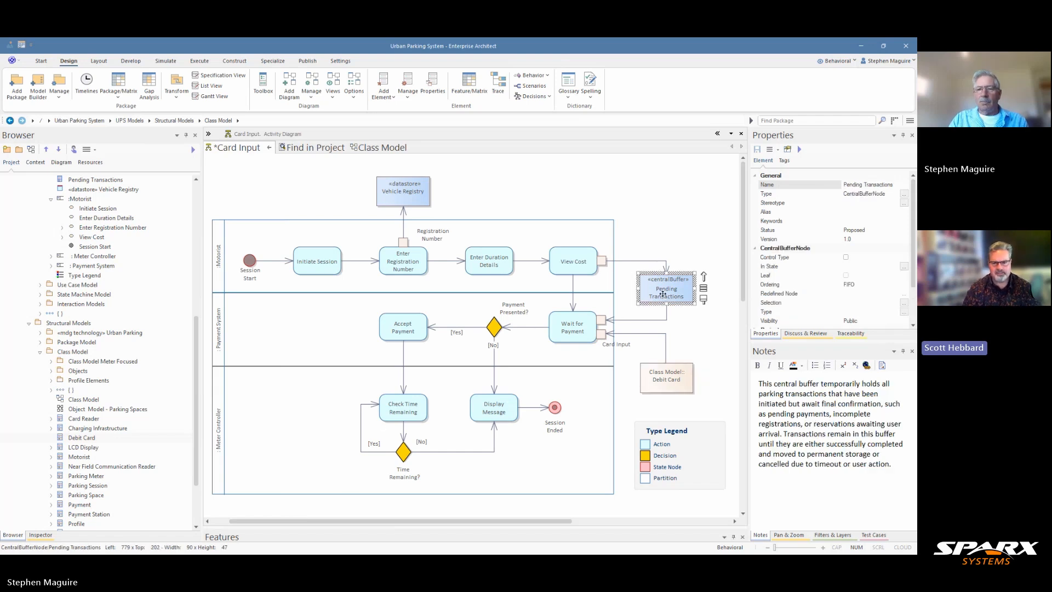